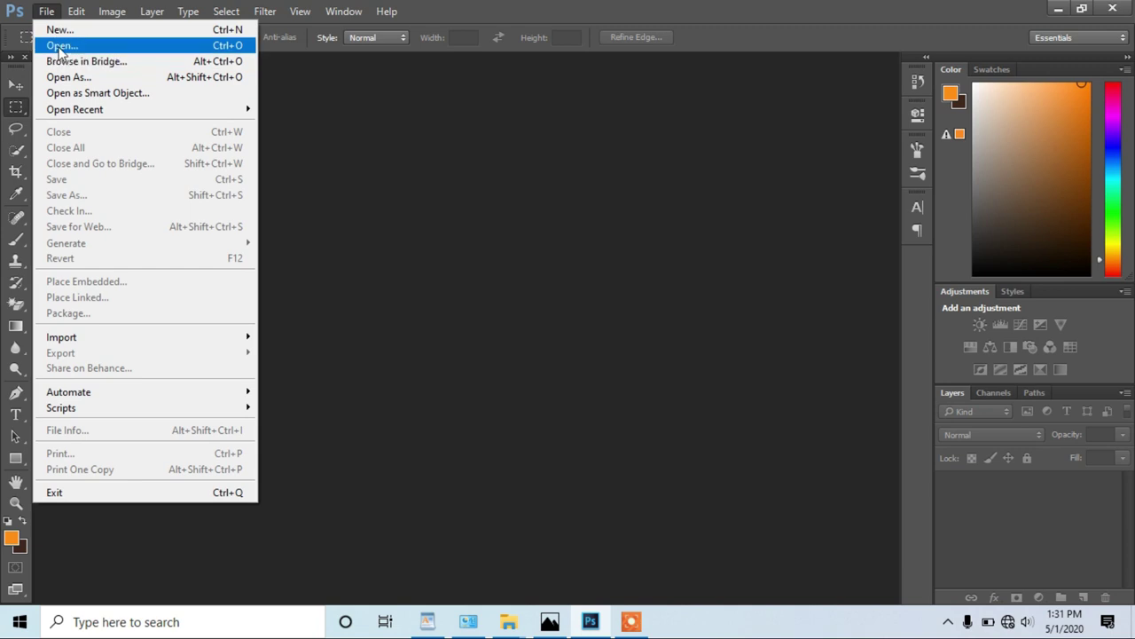
# Step: Open the second backpack-man JPG from D:\UPLOAD KARNA HAI\New folder (2)
pyautogui.click(55, 44)
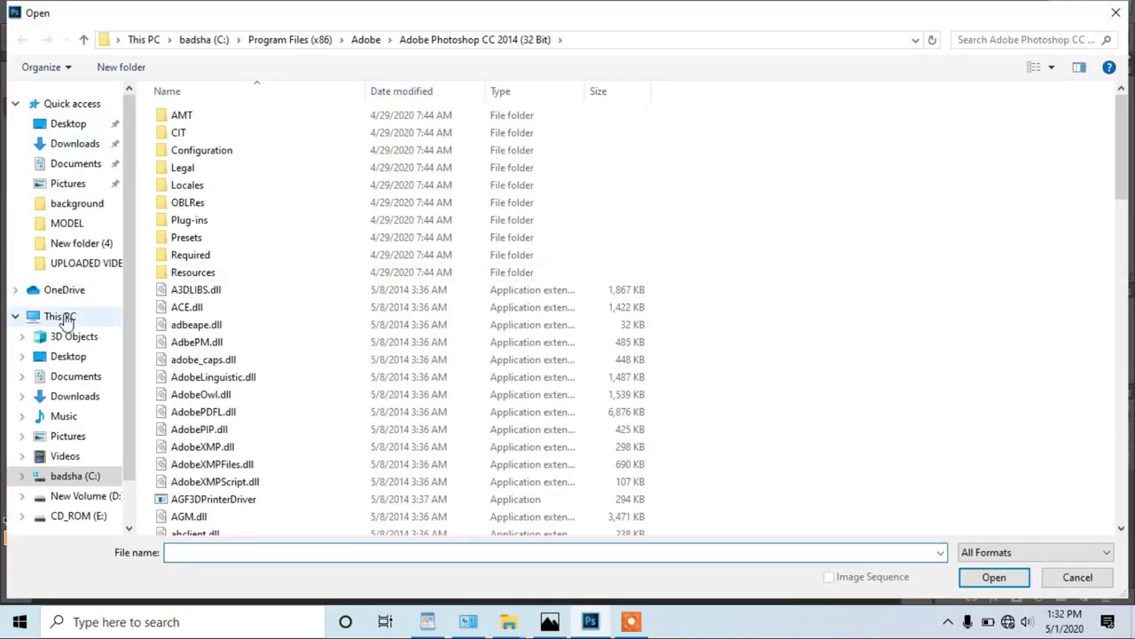
pyautogui.click(60, 317)
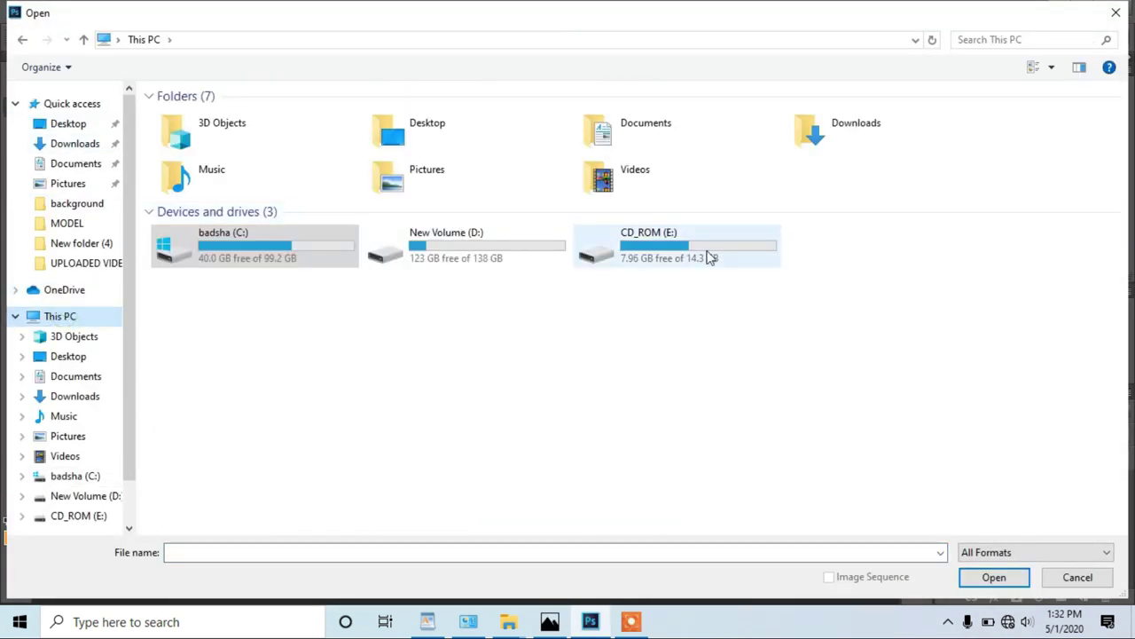
pyautogui.click(709, 257)
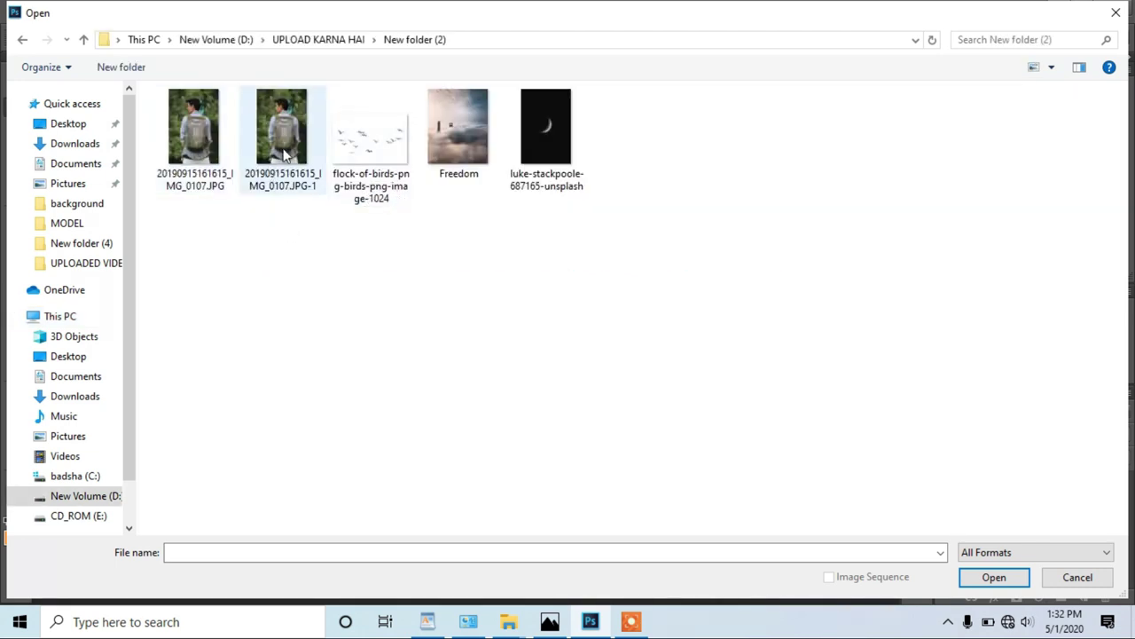
pyautogui.doubleClick(276, 156)
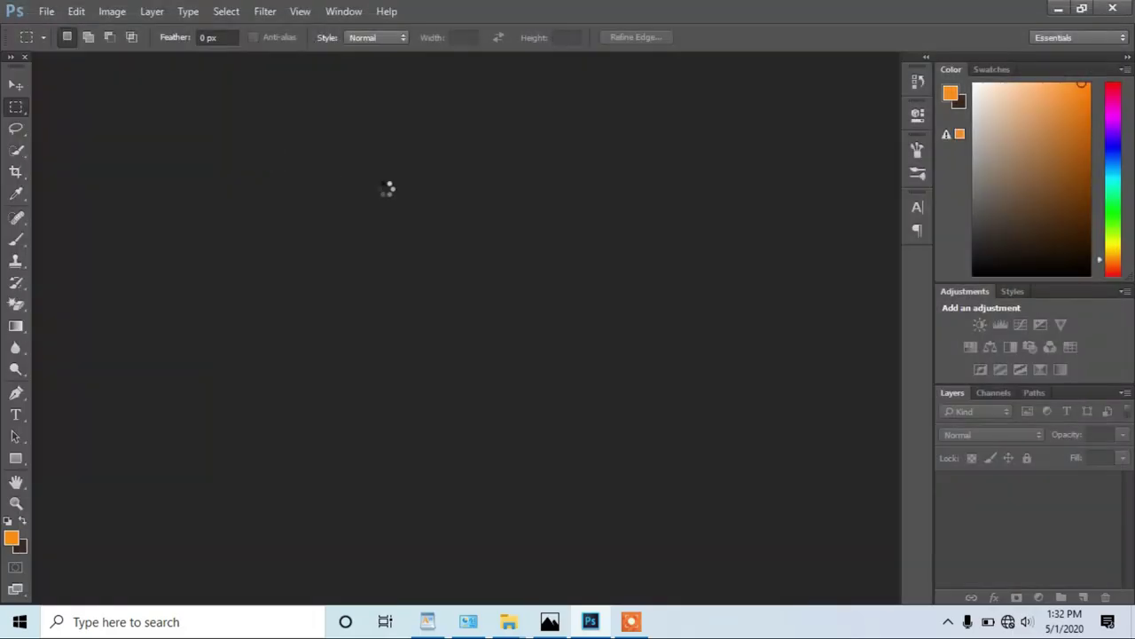
# Step: Zoom in on the face and set up the Spot Healing Brush size
pyautogui.scroll(5, 398, 248)
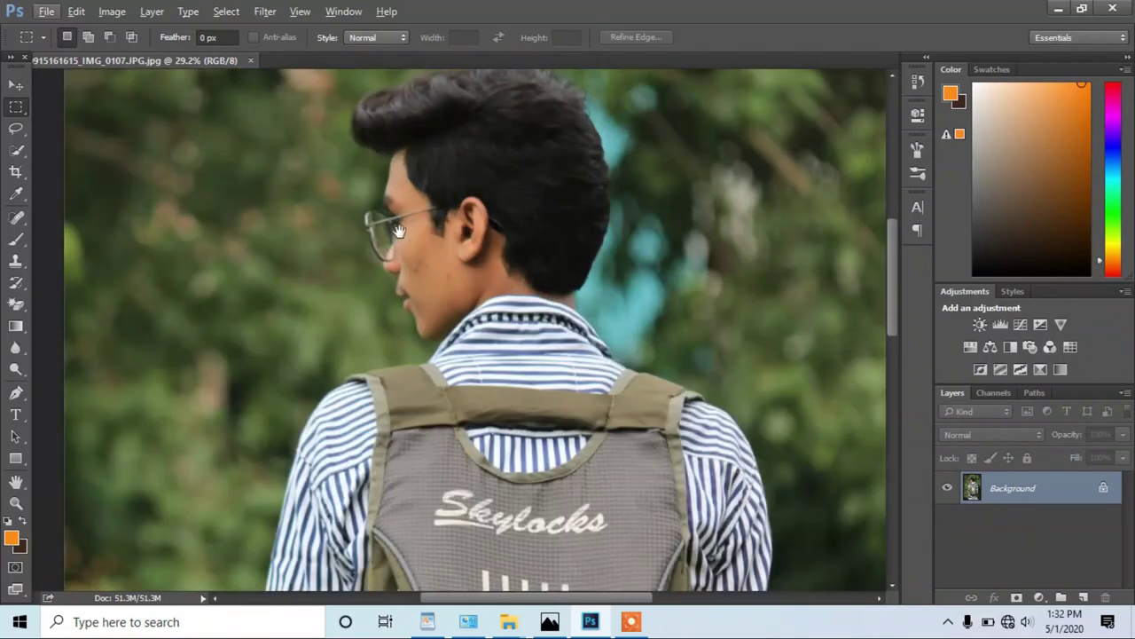
pyautogui.scroll(2, 399, 395)
pyautogui.scroll(2, 385, 183)
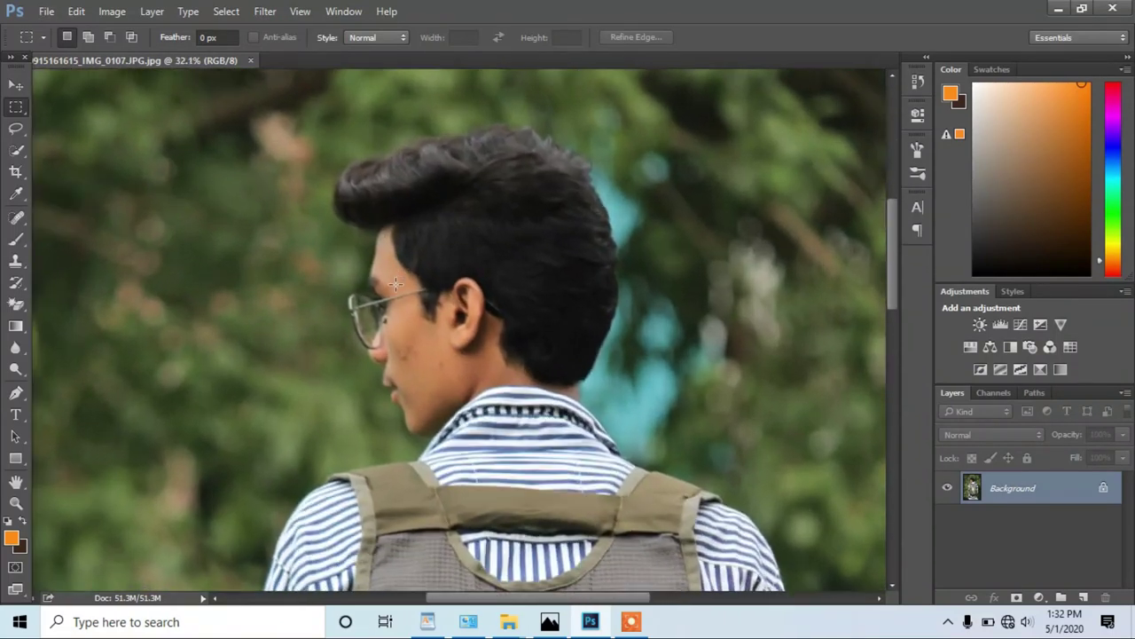
pyautogui.scroll(2, 96, 293)
pyautogui.click(16, 217)
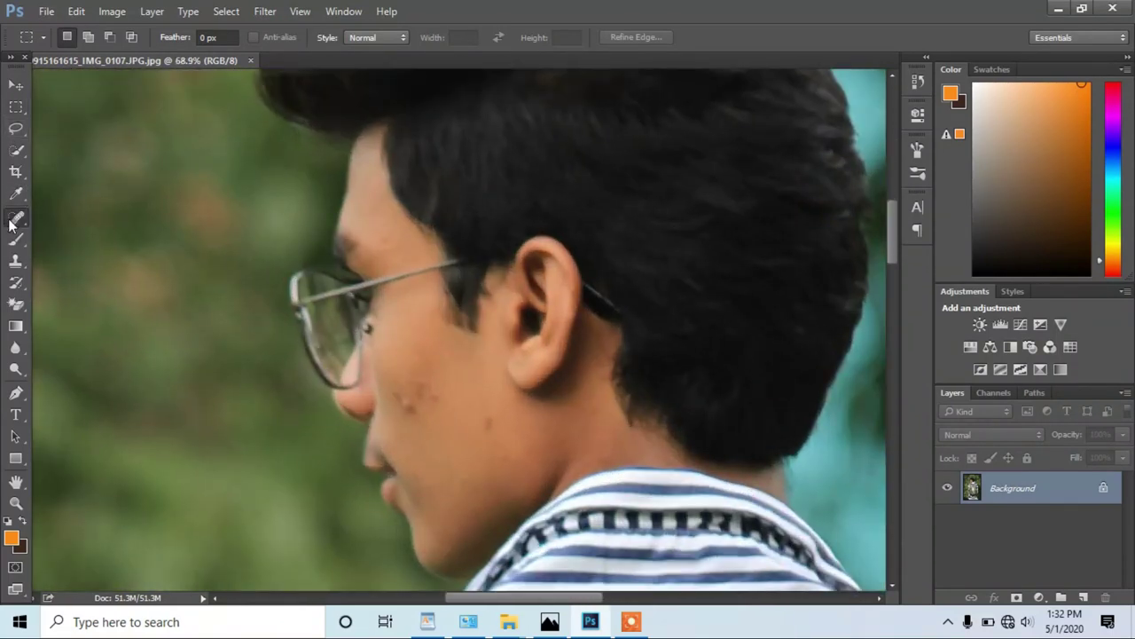
pyautogui.rightClick(567, 417)
pyautogui.click(715, 37)
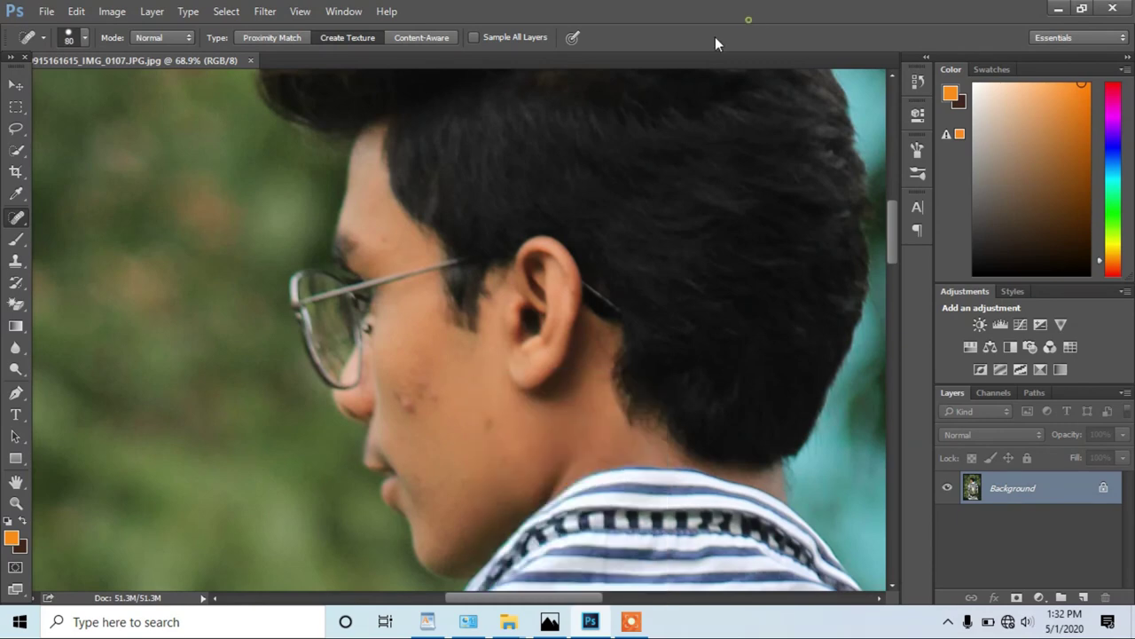
# Step: Heal the two acne spots on the man's cheek
pyautogui.click(408, 405)
pyautogui.click(426, 394)
pyautogui.scroll(-1, 409, 400)
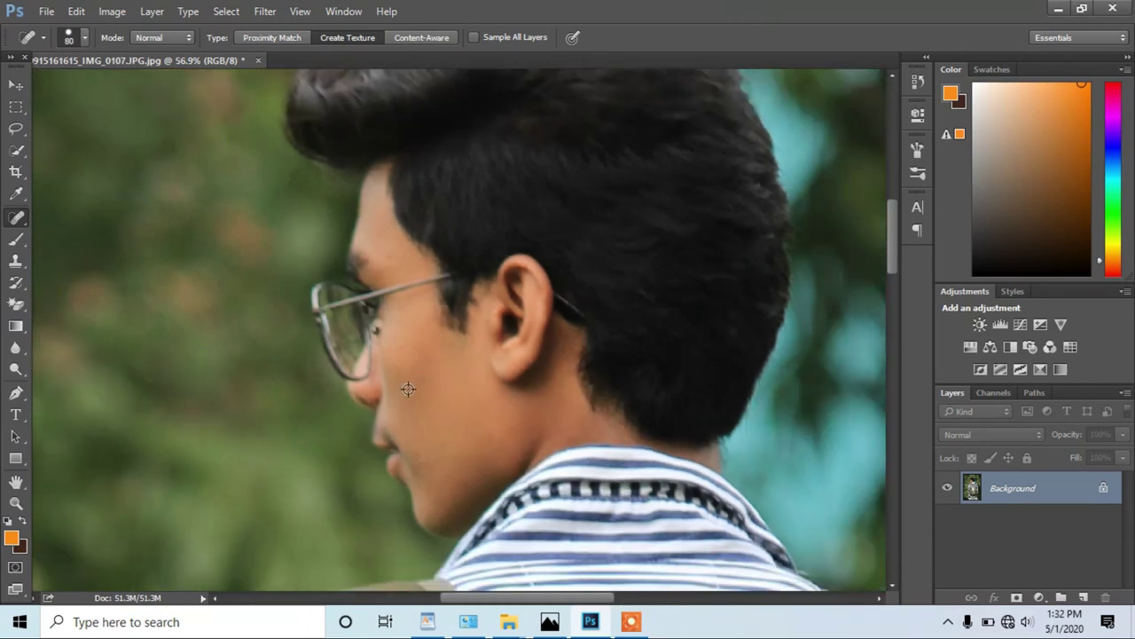
pyautogui.scroll(-1, 403, 395)
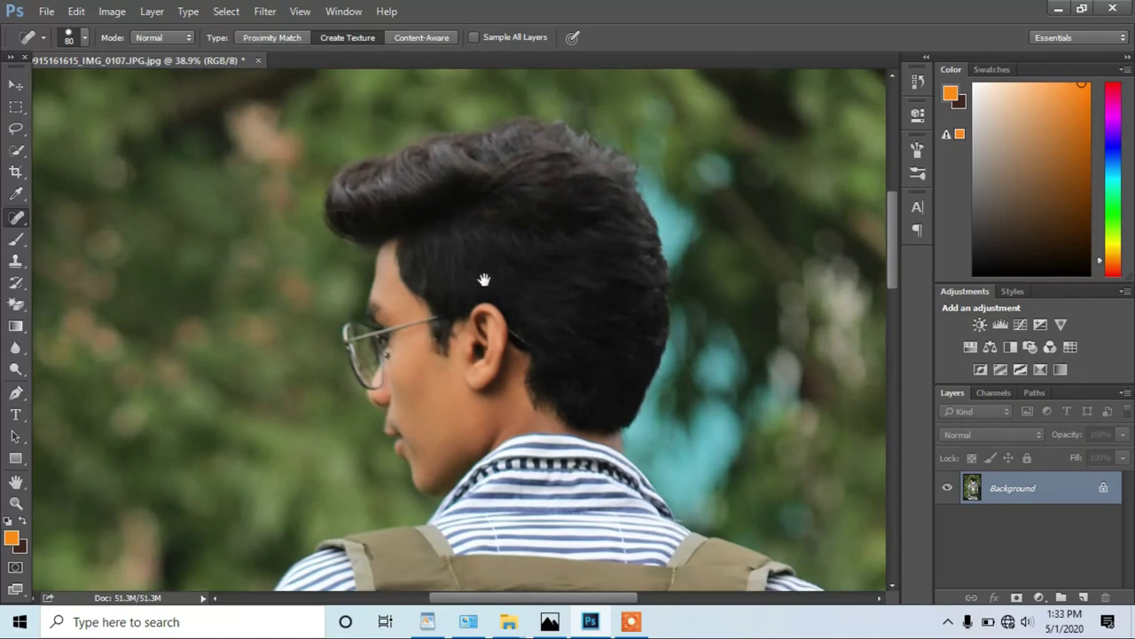
pyautogui.scroll(1, 461, 266)
pyautogui.scroll(1, 381, 253)
pyautogui.scroll(1, 275, 235)
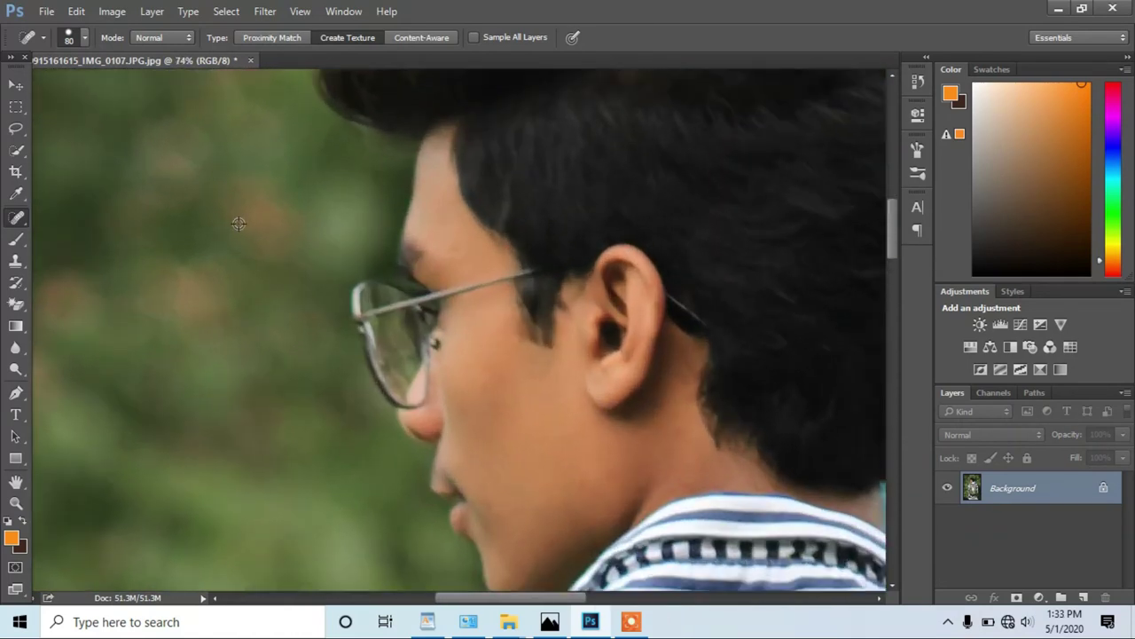
pyautogui.rightClick(19, 241)
# Step: Choose the Mixer Brush (Wet 17%, Load 76%) with a soft 82 px tip
pyautogui.click(55, 276)
pyautogui.moveTo(446, 248); pyautogui.dragTo(353, 282)
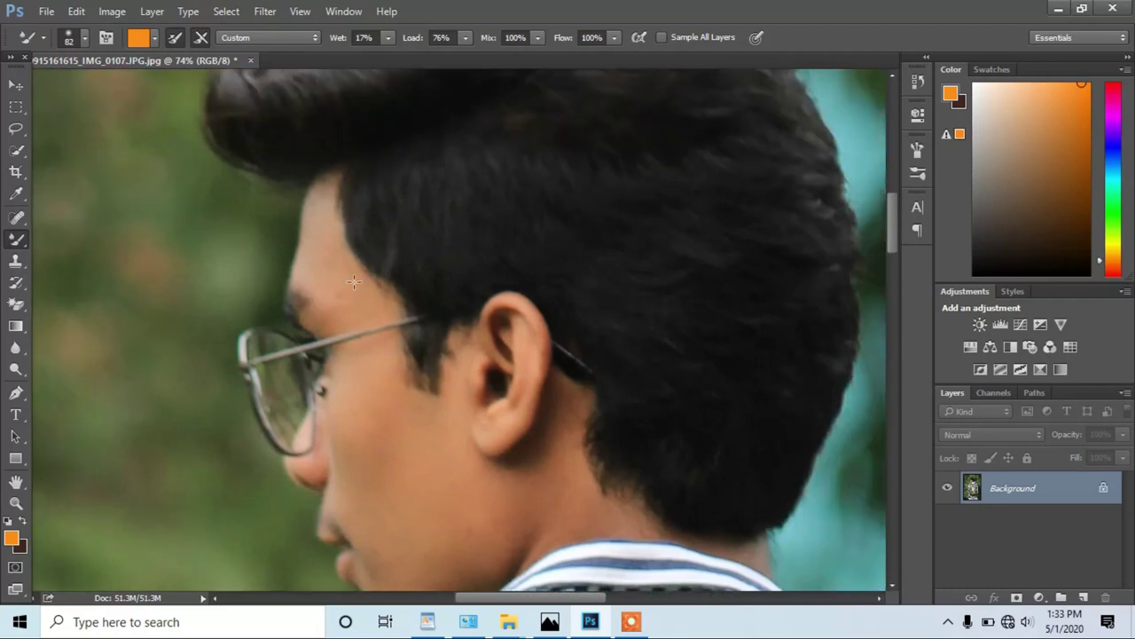
pyautogui.scroll(2, 353, 281)
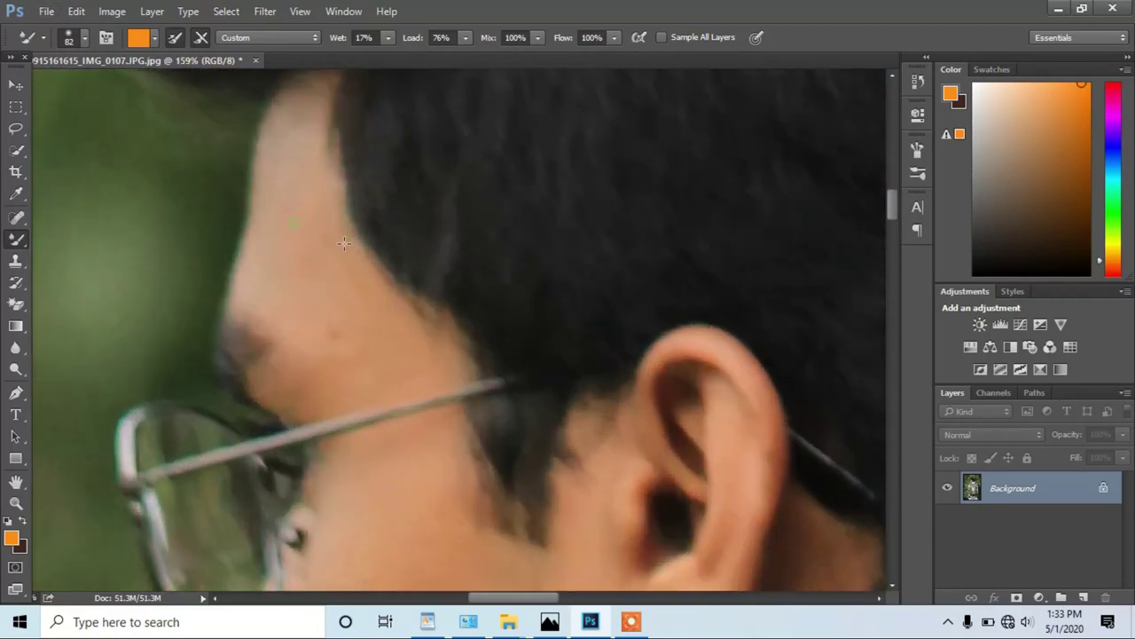
pyautogui.rightClick(356, 236)
pyautogui.click(277, 126)
# Step: Blend the skin on the man's face and neck with the Mixer Brush
pyautogui.scroll(-3, 373, 304)
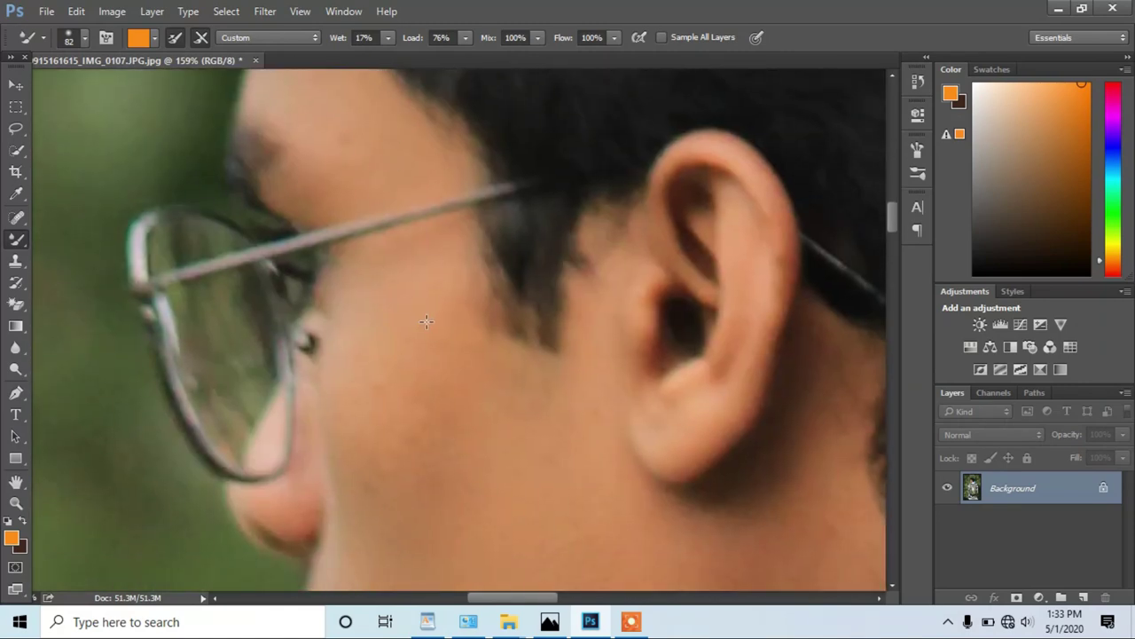
pyautogui.scroll(-3, 479, 377)
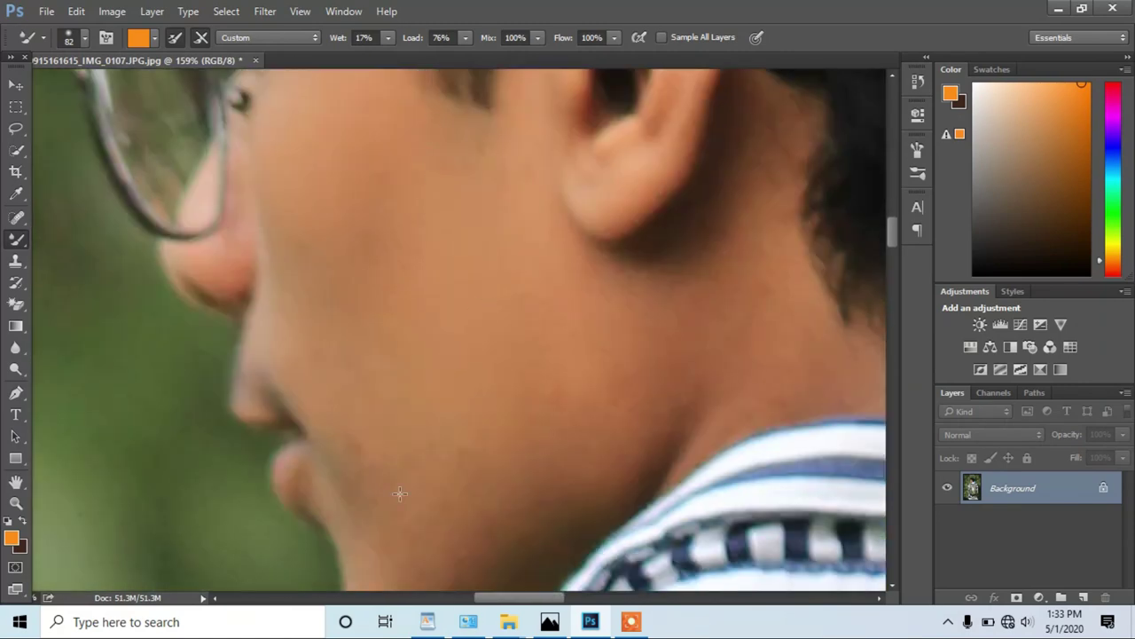
pyautogui.scroll(-2, 390, 443)
pyautogui.keyDown('alt'); pyautogui.scroll(-3, 701, 151); pyautogui.keyUp('alt')
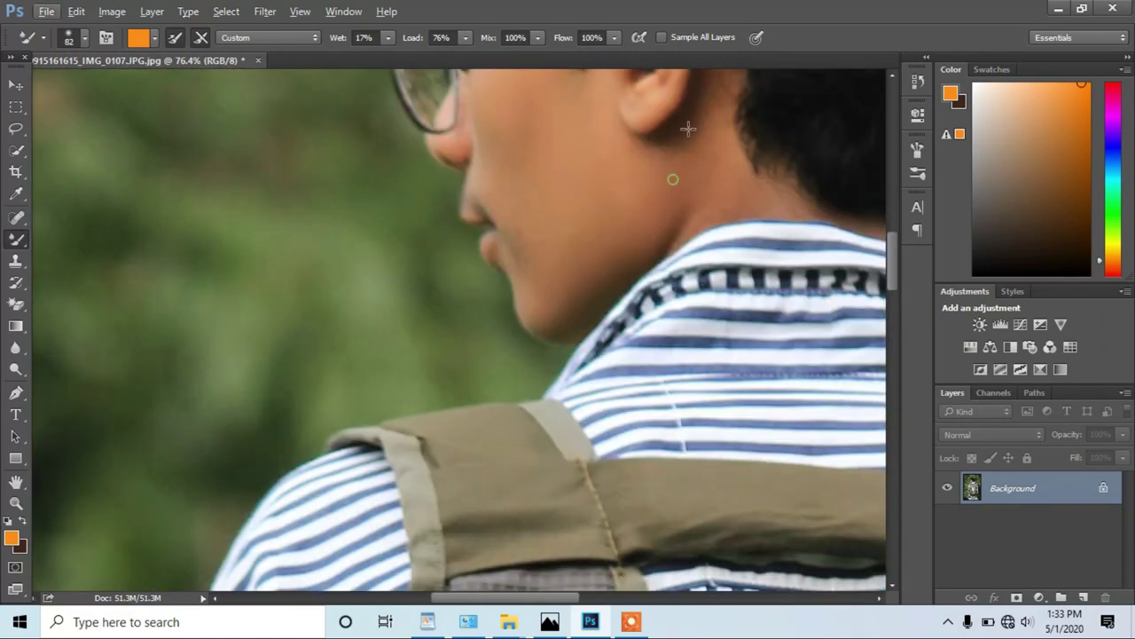
pyautogui.keyDown('alt'); pyautogui.scroll(-2, 633, 191); pyautogui.keyUp('alt')
pyautogui.keyDown('alt'); pyautogui.scroll(5, 532, 142); pyautogui.keyUp('alt')
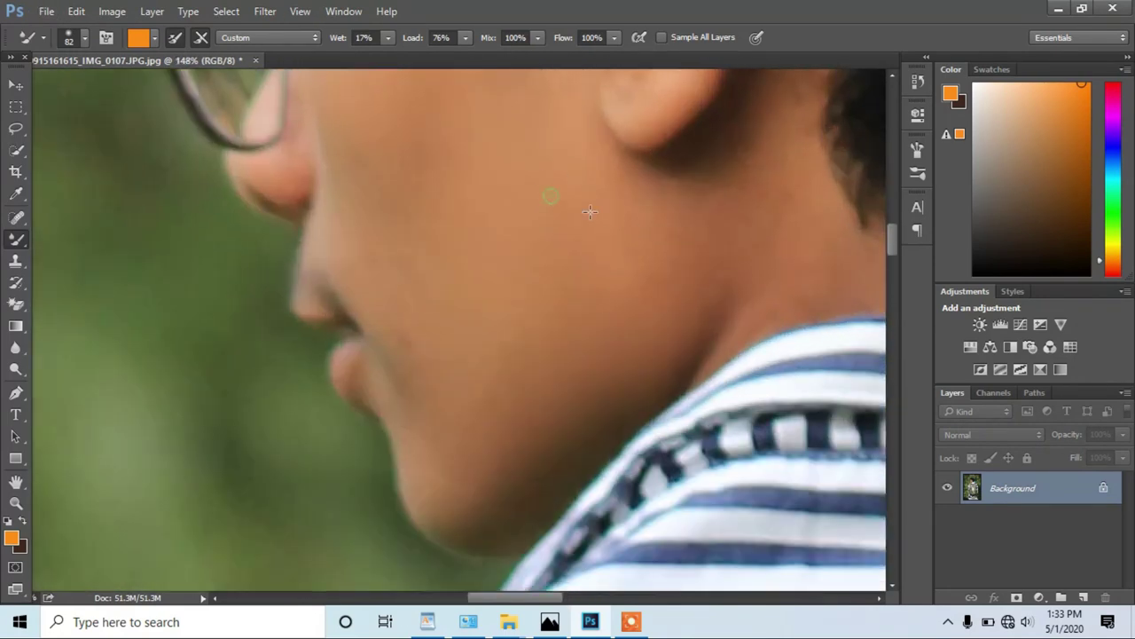
pyautogui.keyDown('alt'); pyautogui.scroll(-4, 701, 204); pyautogui.keyUp('alt')
pyautogui.keyDown('alt'); pyautogui.scroll(3, 621, 266); pyautogui.keyUp('alt')
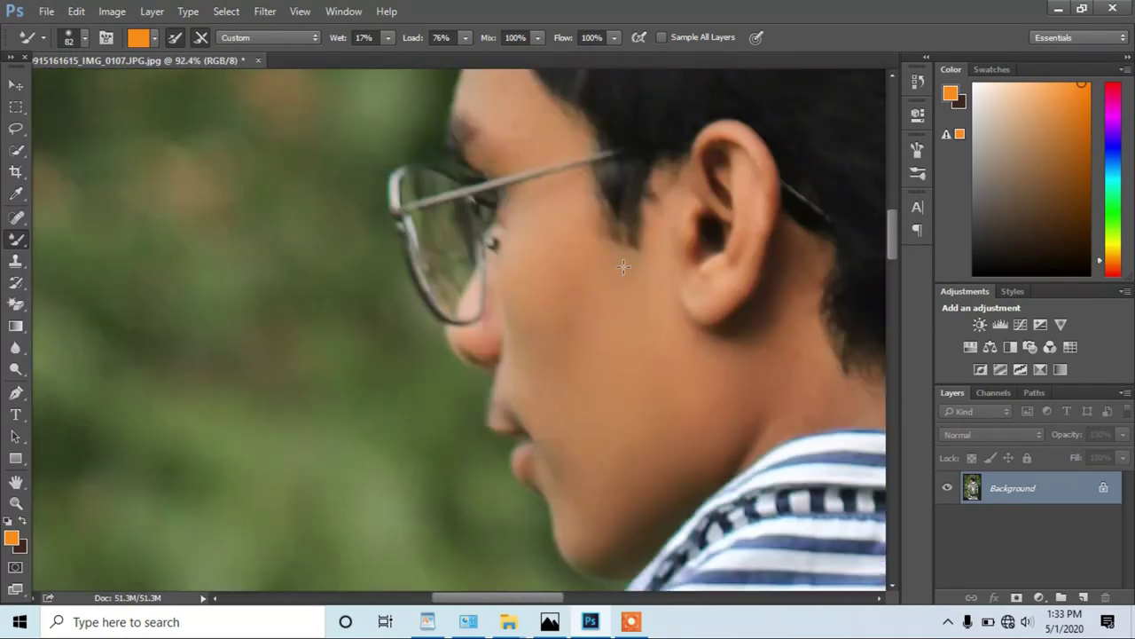
pyautogui.keyDown('alt'); pyautogui.scroll(-3, 605, 214); pyautogui.keyUp('alt')
pyautogui.keyDown('alt'); pyautogui.scroll(2, 625, 272); pyautogui.keyUp('alt')
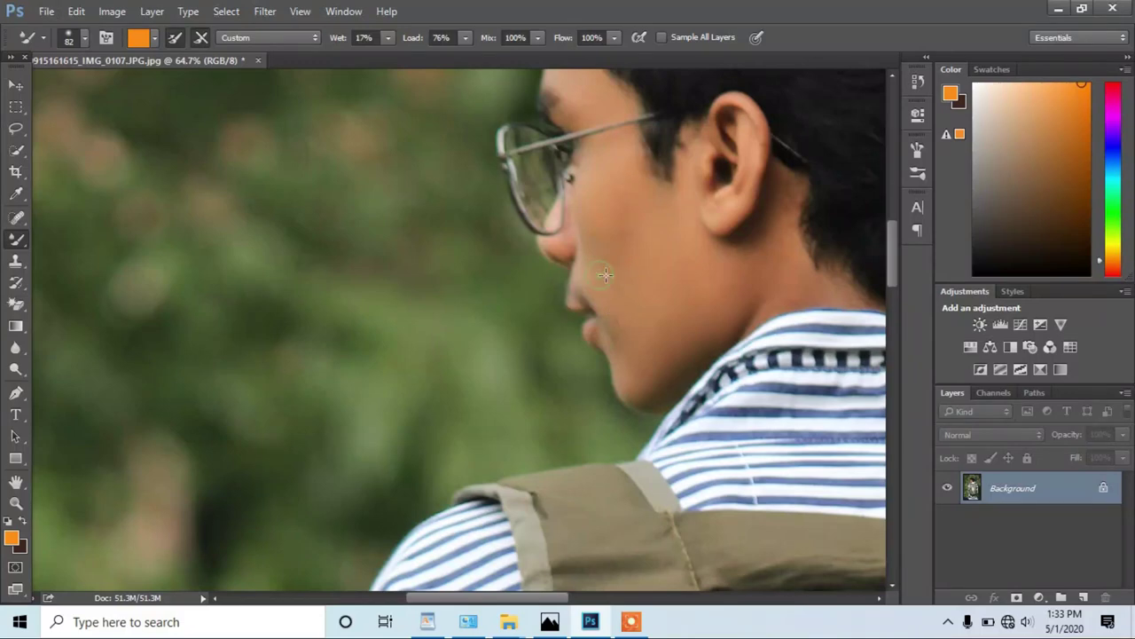
pyautogui.keyDown('alt'); pyautogui.scroll(-2, 622, 228); pyautogui.keyUp('alt')
pyautogui.keyDown('alt'); pyautogui.scroll(3, 526, 245); pyautogui.keyUp('alt')
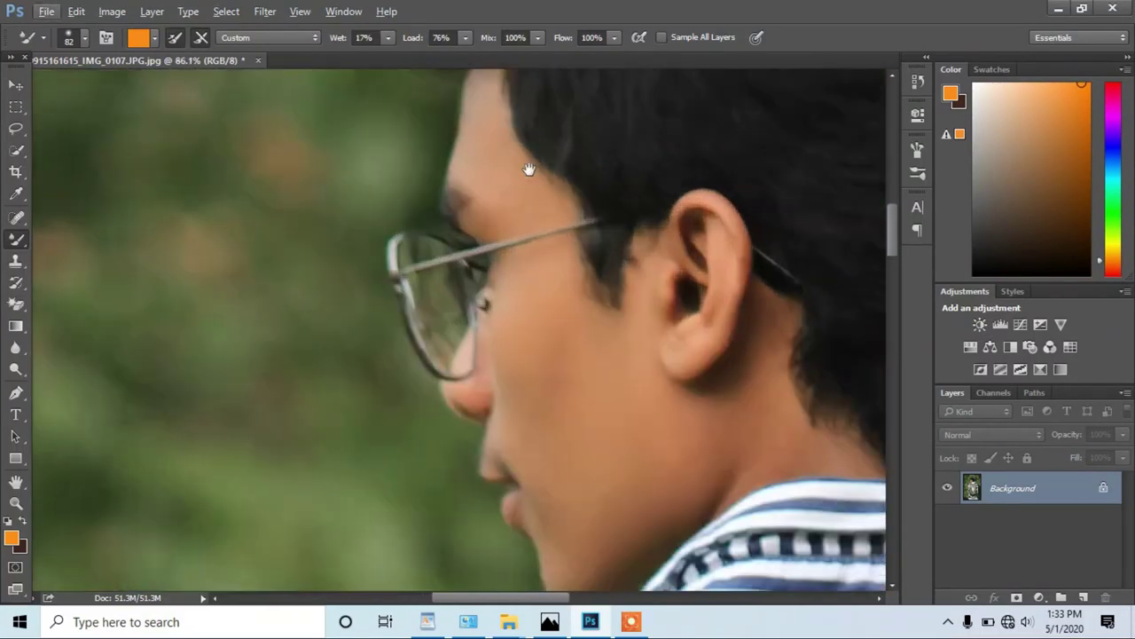
pyautogui.keyDown('alt'); pyautogui.scroll(-4, 563, 497); pyautogui.keyUp('alt')
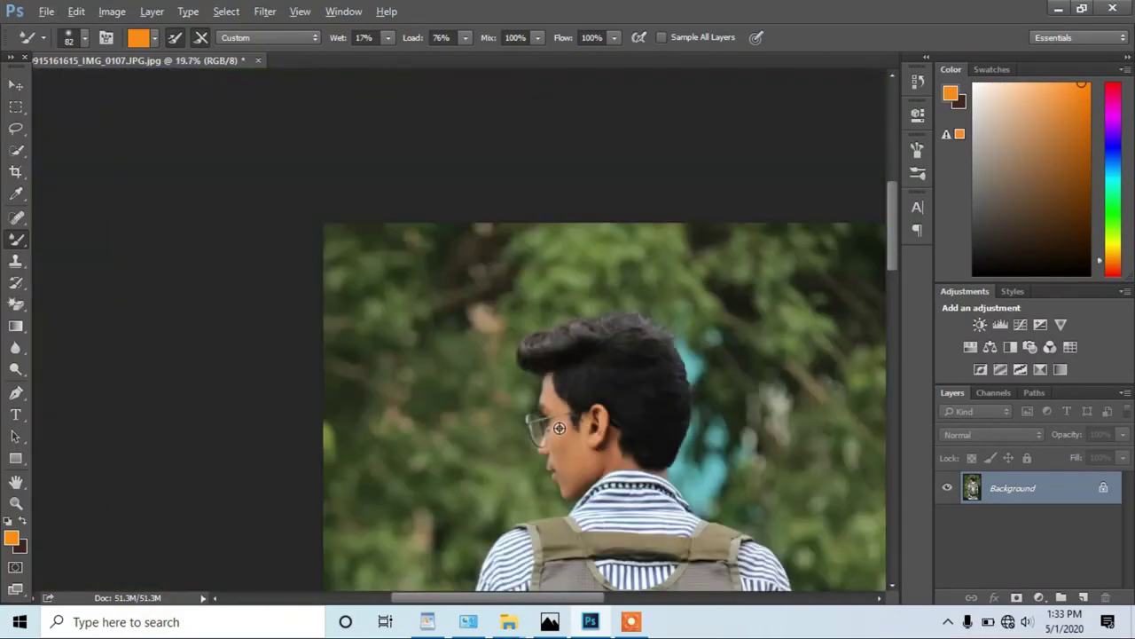
pyautogui.keyDown('alt'); pyautogui.scroll(-1, 447, 241); pyautogui.keyUp('alt')
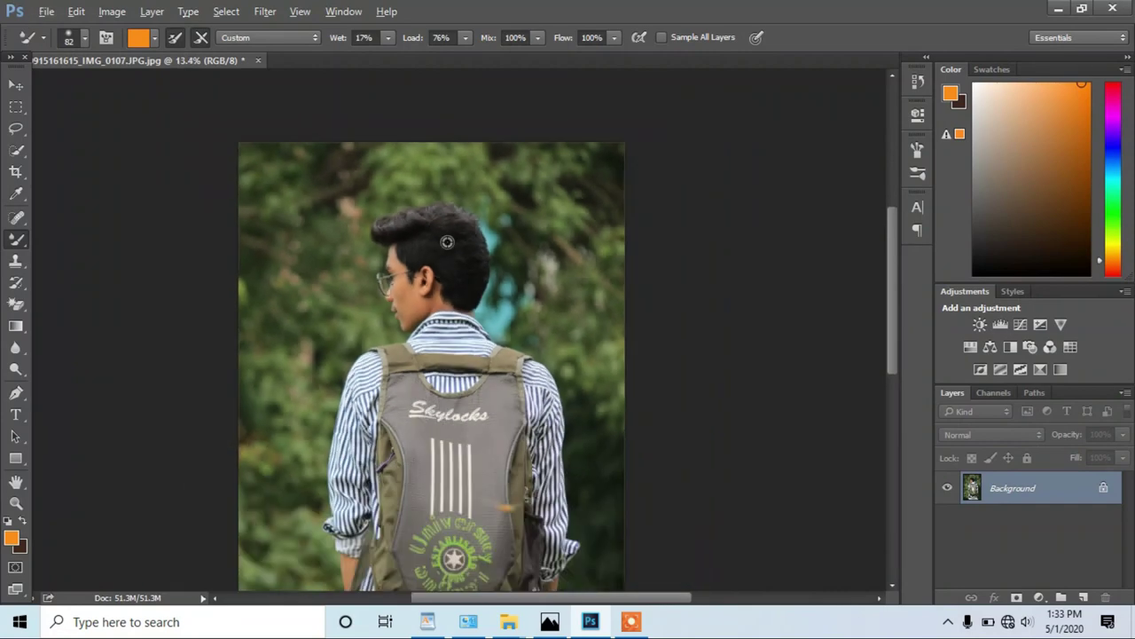
pyautogui.click(264, 12)
# Step: In Liquify, lift the top of the hair using a 557-size Forward Warp brush
pyautogui.click(287, 140)
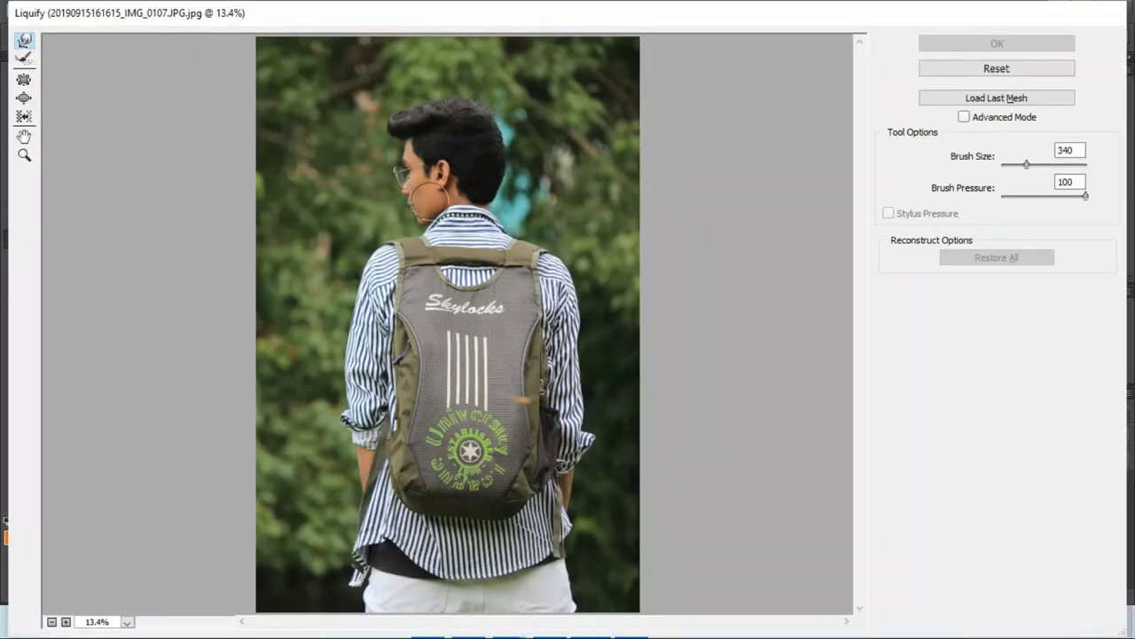
pyautogui.scroll(1, 401, 124)
pyautogui.scroll(1, 406, 132)
pyautogui.scroll(2, 360, 63)
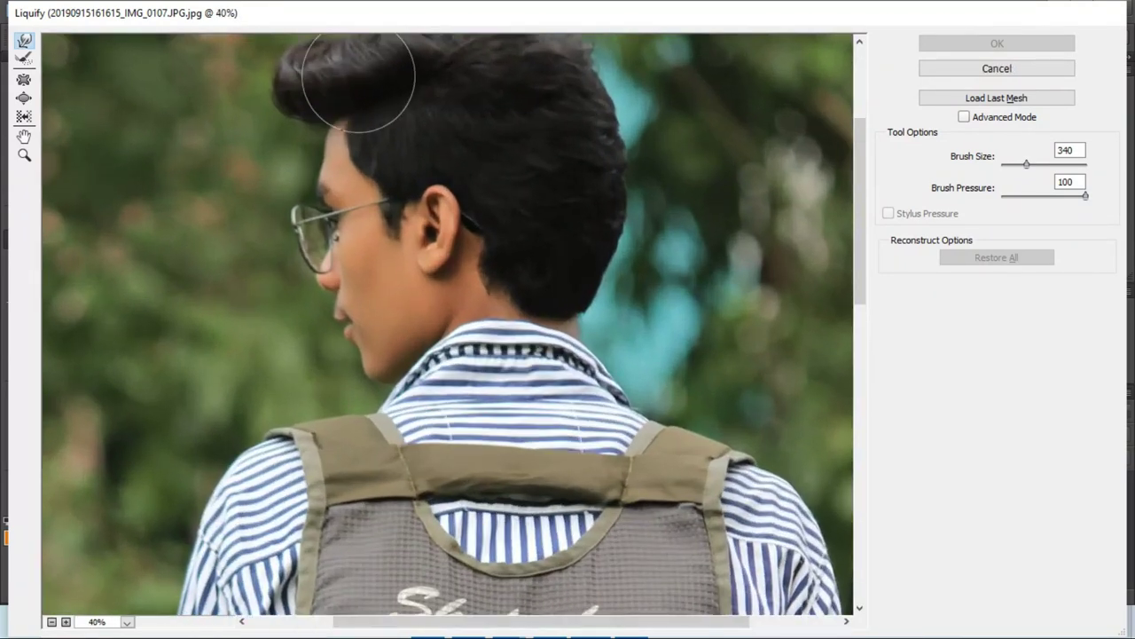
pyautogui.scroll(2, 355, 77)
pyautogui.scroll(1, 358, 124)
pyautogui.scroll(1, 373, 221)
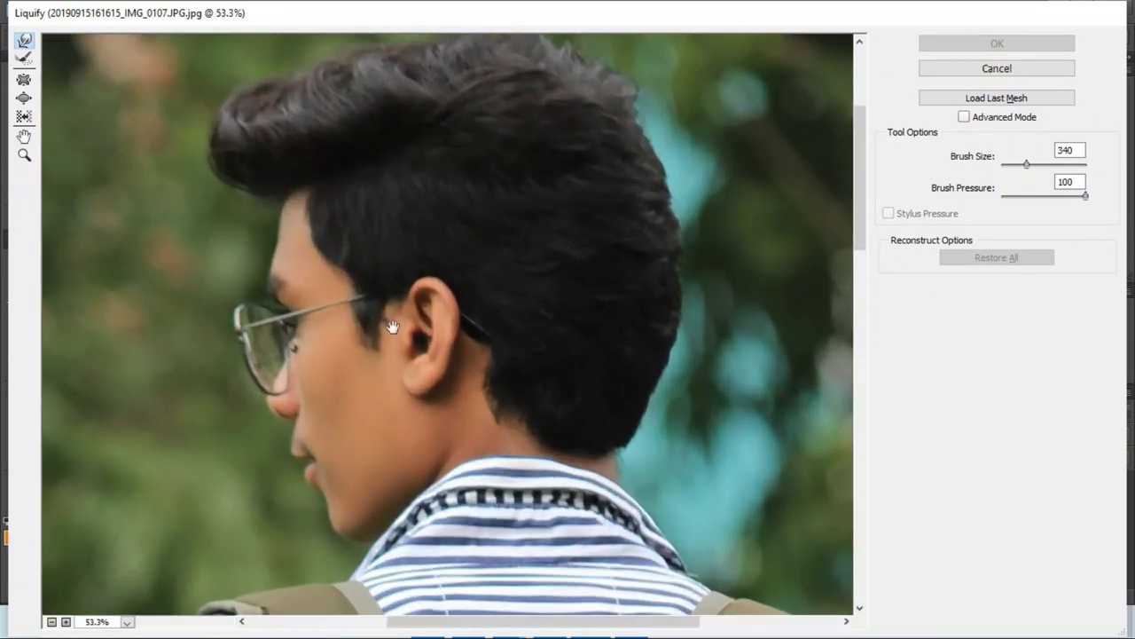
pyautogui.scroll(1, 347, 296)
pyautogui.scroll(1, 328, 320)
pyautogui.moveTo(293, 301); pyautogui.dragTo(295, 270)
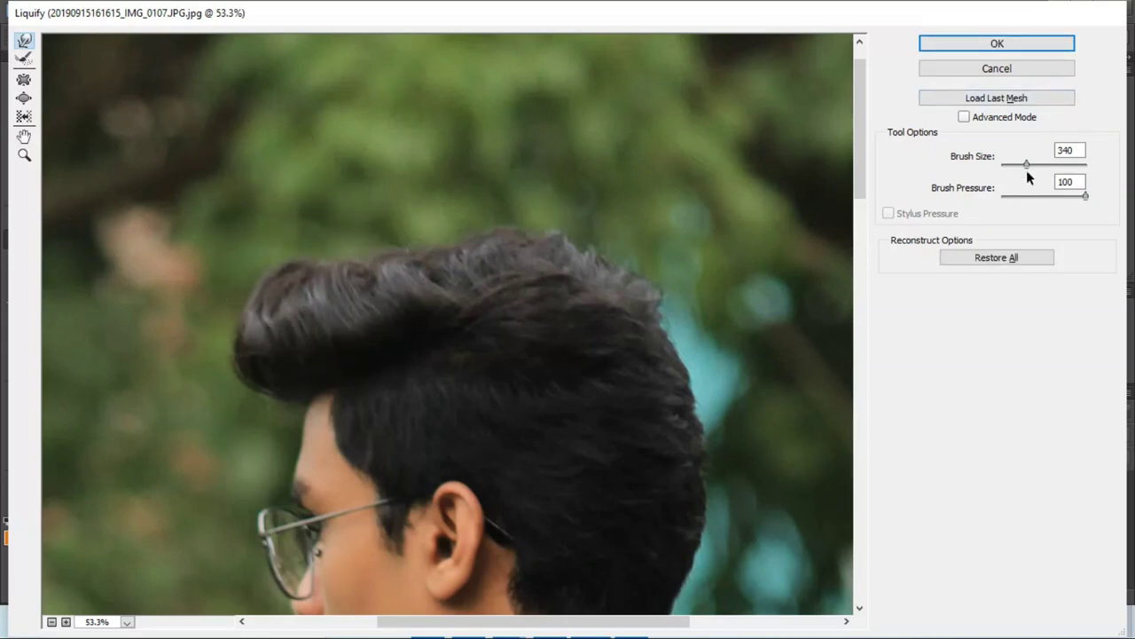
pyautogui.moveTo(1026, 169); pyautogui.dragTo(1030, 165)
pyautogui.moveTo(360, 259); pyautogui.dragTo(364, 243)
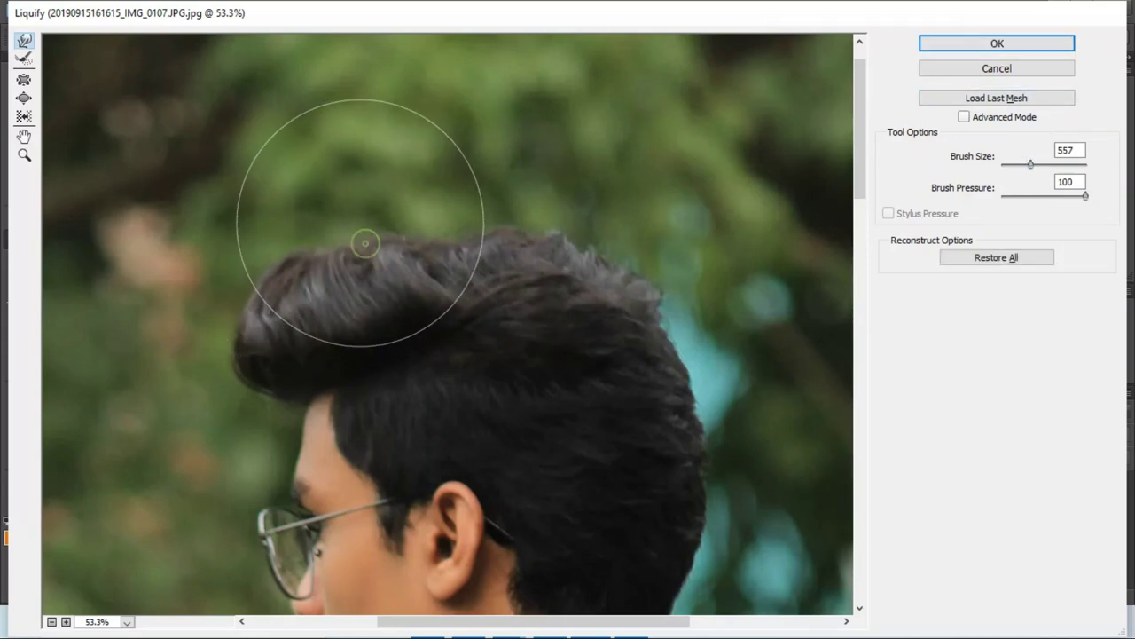
pyautogui.moveTo(481, 248); pyautogui.dragTo(393, 253)
# Step: Warp the front, crown and back edges of the pompadour into shape
pyautogui.keyDown('alt'); pyautogui.scroll(-1, 463, 284); pyautogui.keyUp('alt')
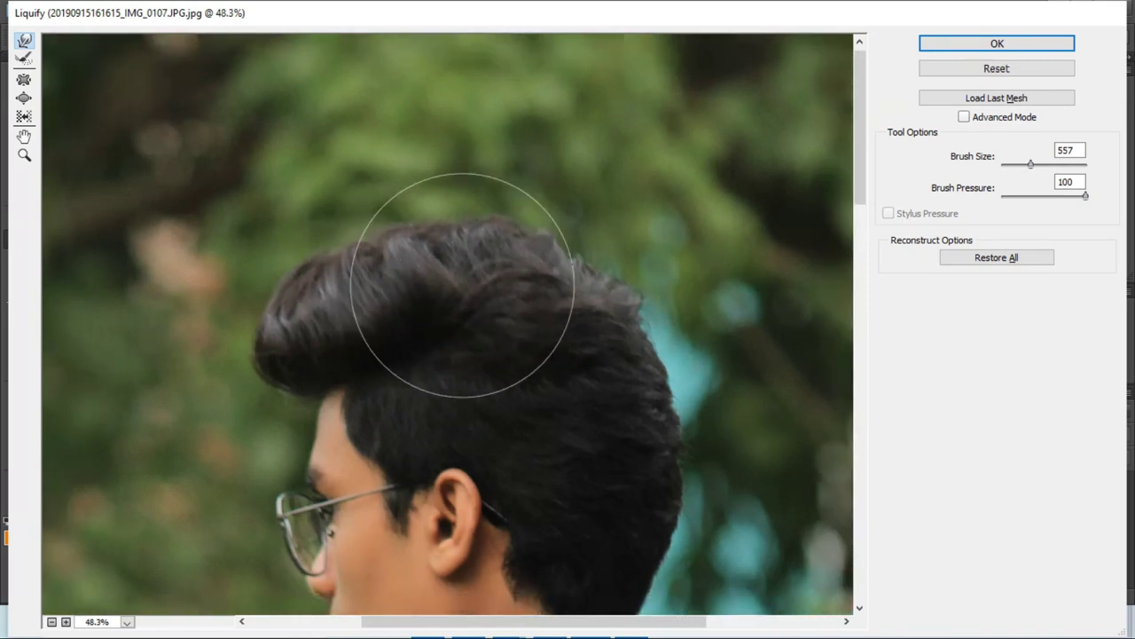
pyautogui.keyDown('alt'); pyautogui.scroll(-2, 462, 285); pyautogui.keyUp('alt')
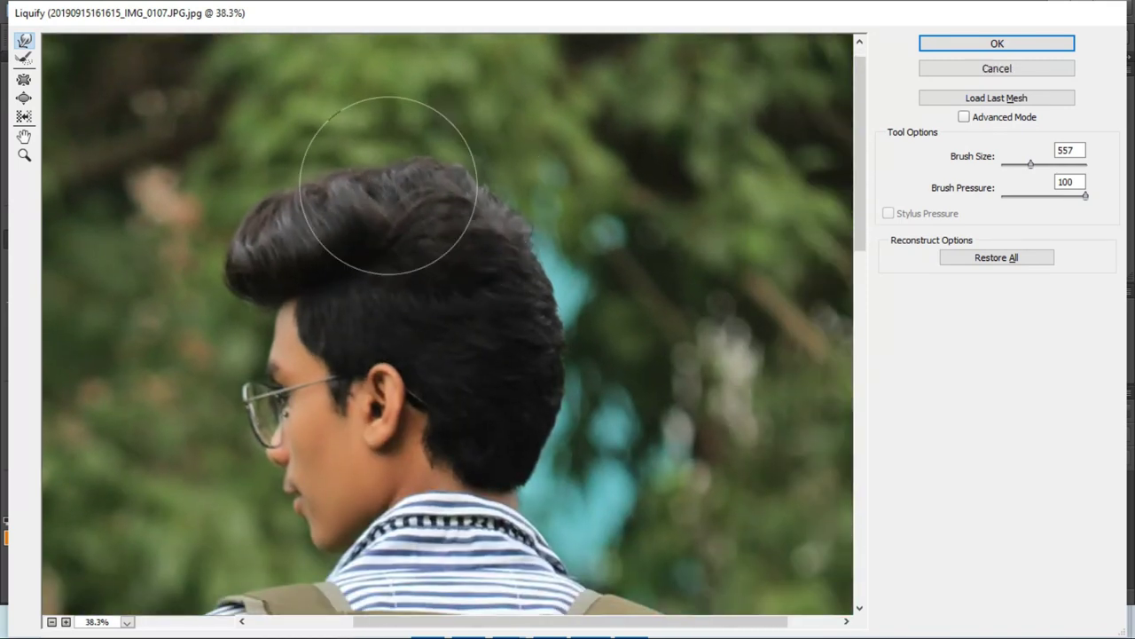
pyautogui.moveTo(388, 185)
pyautogui.mouseDown()
pyautogui.moveTo(253, 200)
pyautogui.moveTo(267, 205)
pyautogui.mouseUp()
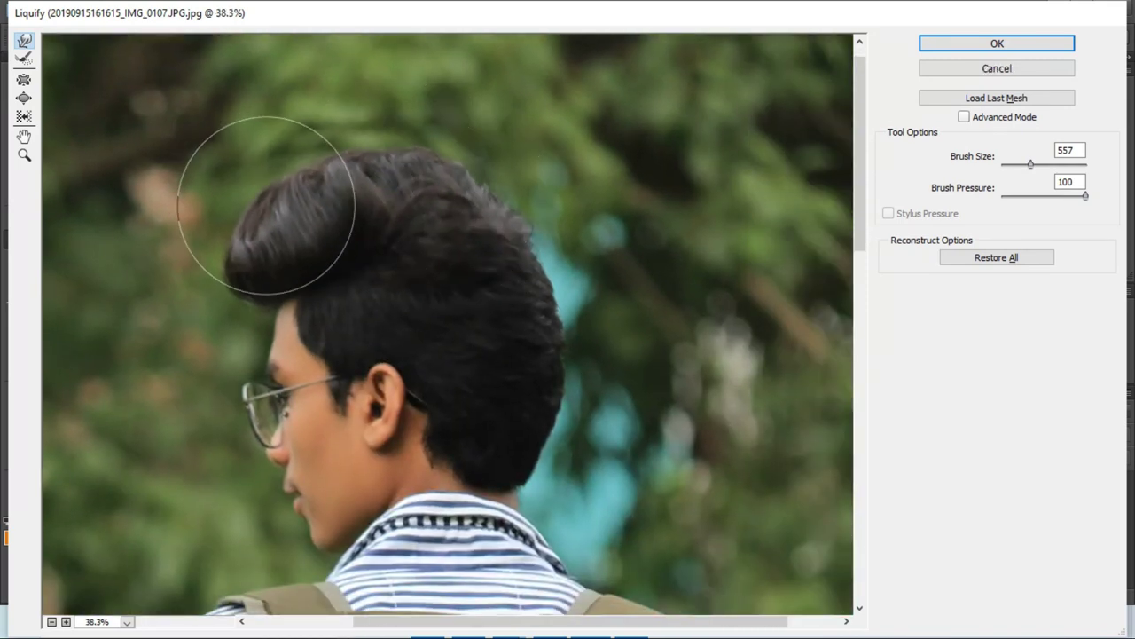
pyautogui.moveTo(500, 198); pyautogui.dragTo(477, 182)
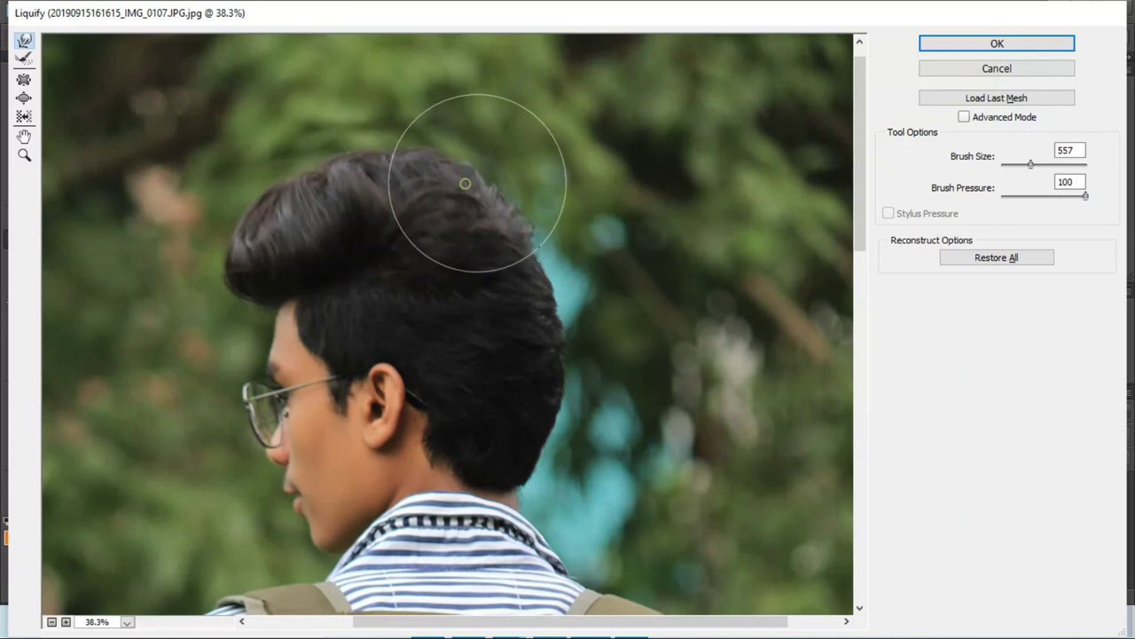
pyautogui.moveTo(552, 335); pyautogui.dragTo(545, 360)
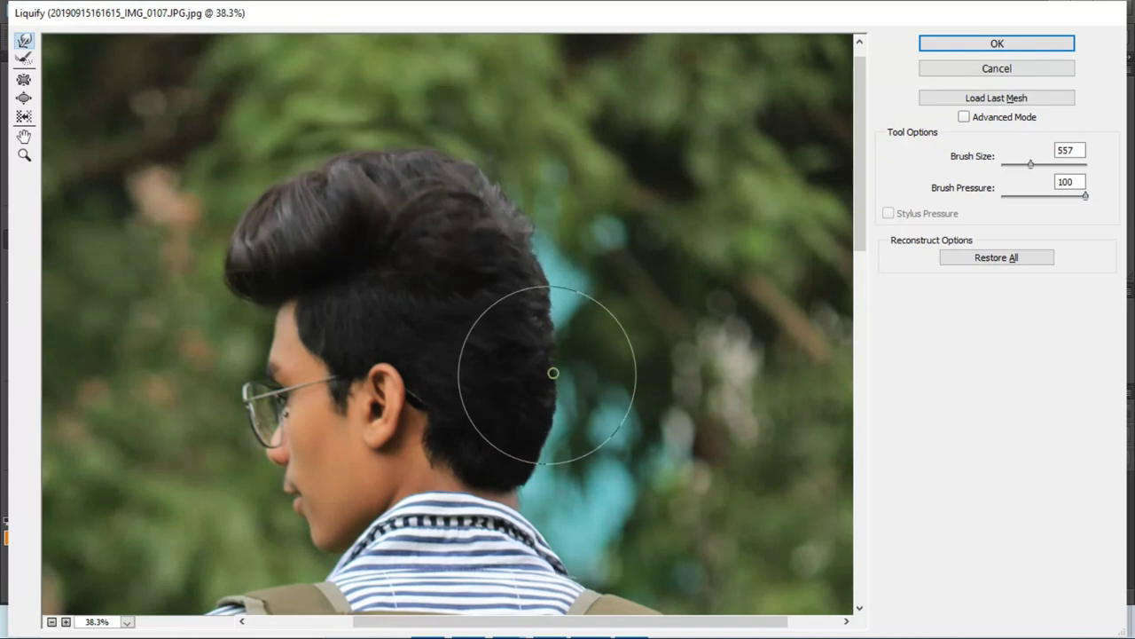
# Step: Refine the front of the pompadour and apply the Liquify changes
pyautogui.scroll(-2, 444, 368)
pyautogui.scroll(-10, 432, 217)
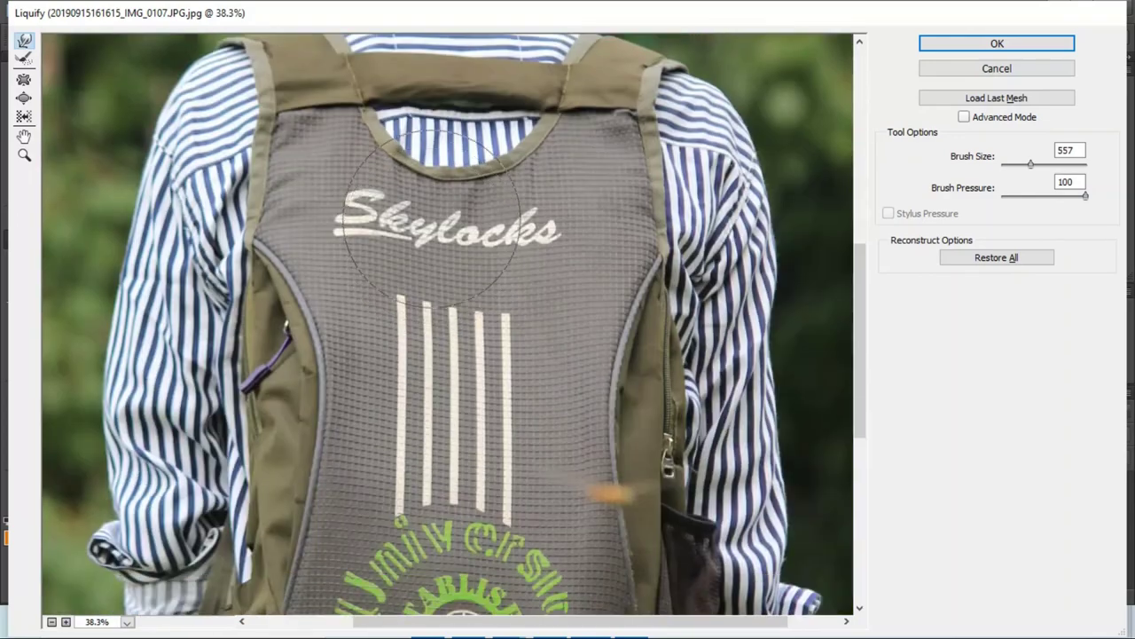
pyautogui.press('super')
pyautogui.press('Escape')
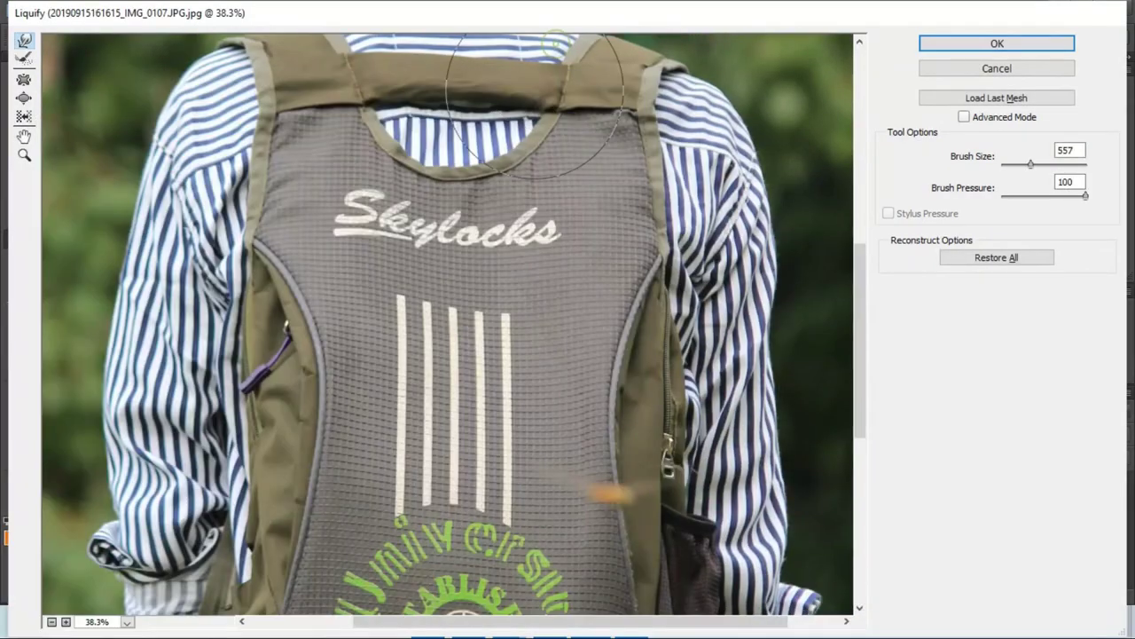
pyautogui.scroll(-2, 535, 105)
pyautogui.scroll(-1, 497, 116)
pyautogui.scroll(5, 443, 132)
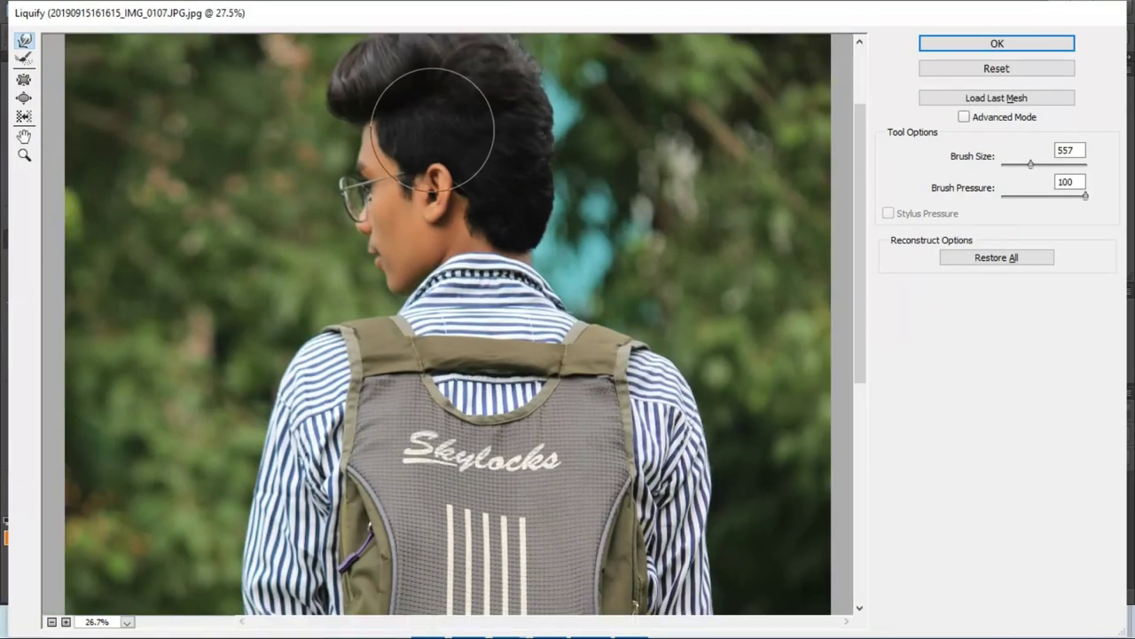
pyautogui.scroll(2, 432, 129)
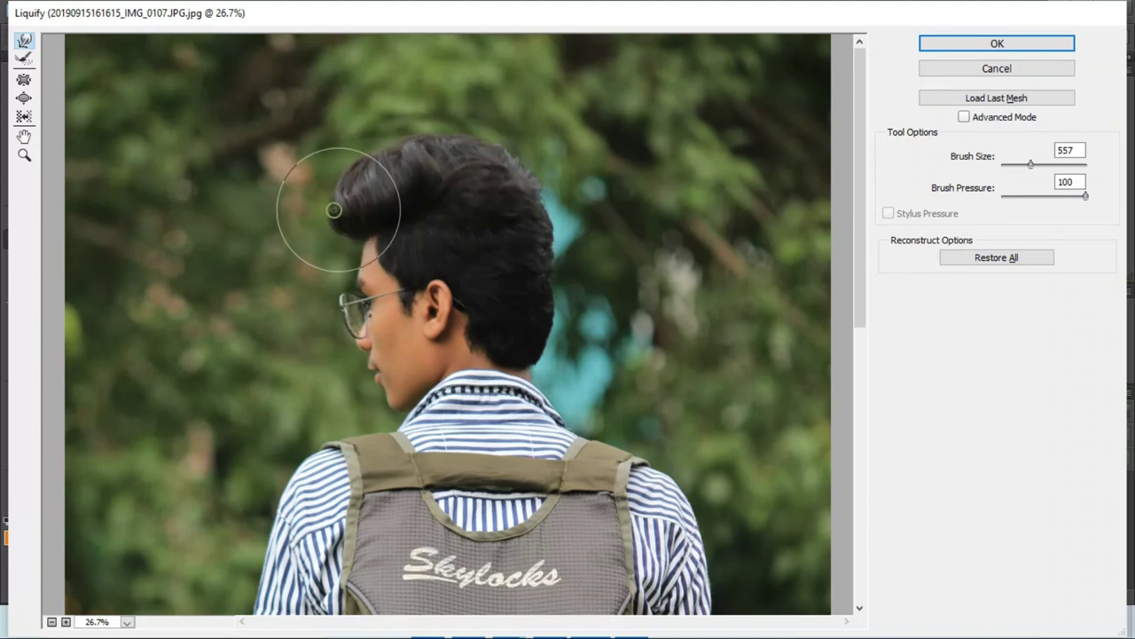
pyautogui.moveTo(334, 210); pyautogui.dragTo(341, 200)
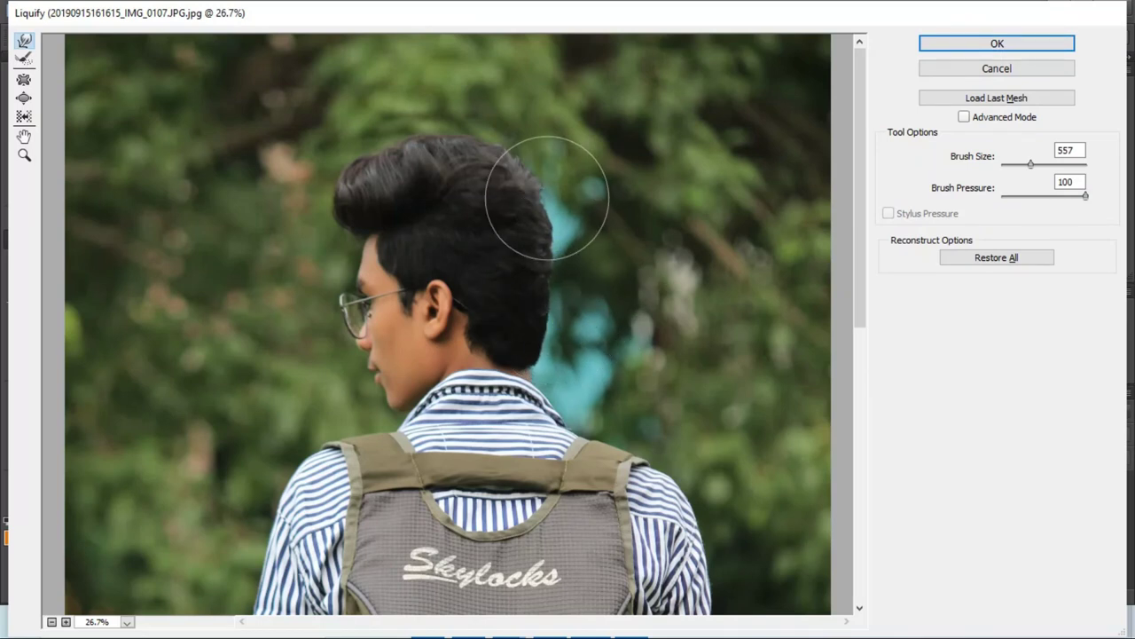
pyautogui.click(983, 42)
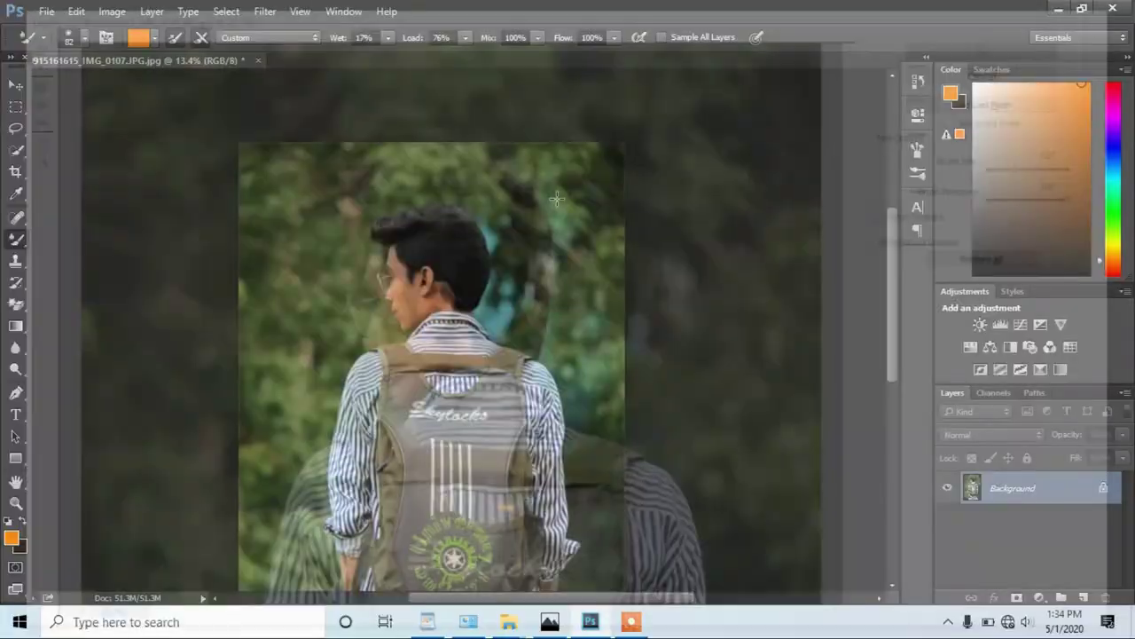
# Step: With the Pen tool, start the outline at the pants' bottom and curve it upward
pyautogui.scroll(4, 448, 251)
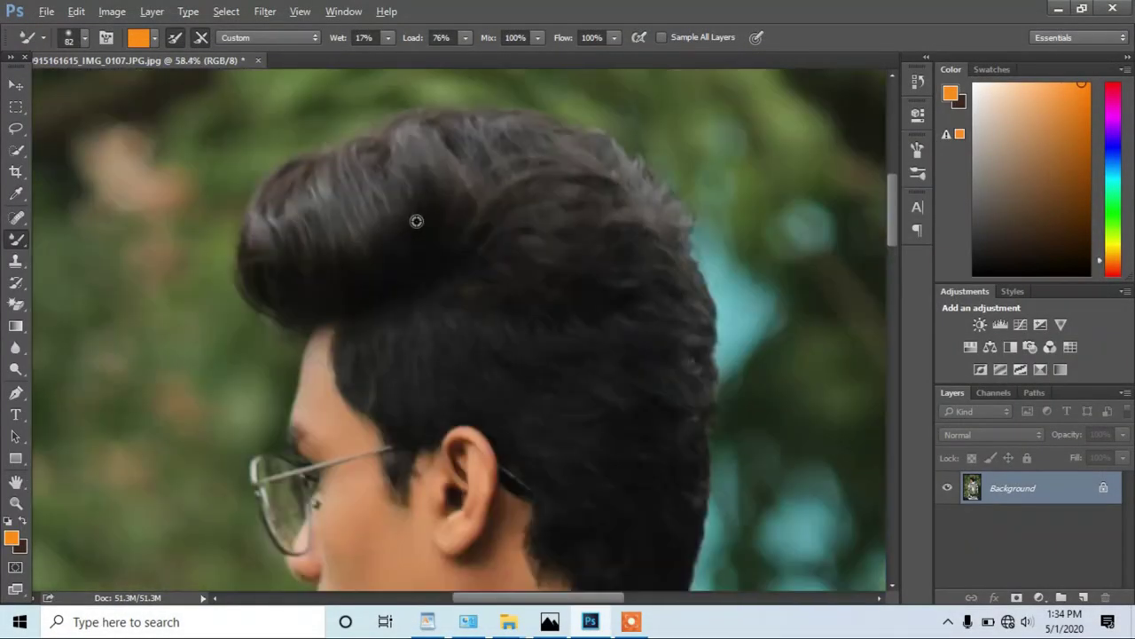
pyautogui.scroll(-6, 417, 231)
pyautogui.press('alt')
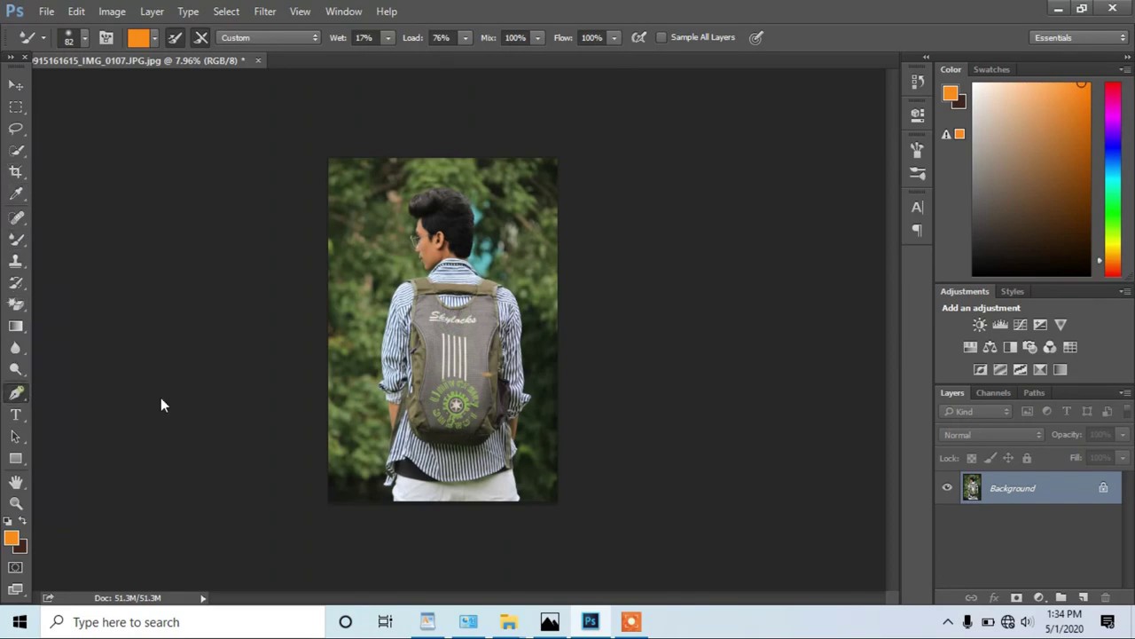
pyautogui.press('p')
pyautogui.scroll(4, 373, 426)
pyautogui.scroll(-1, 354, 431)
pyautogui.scroll(2, 352, 433)
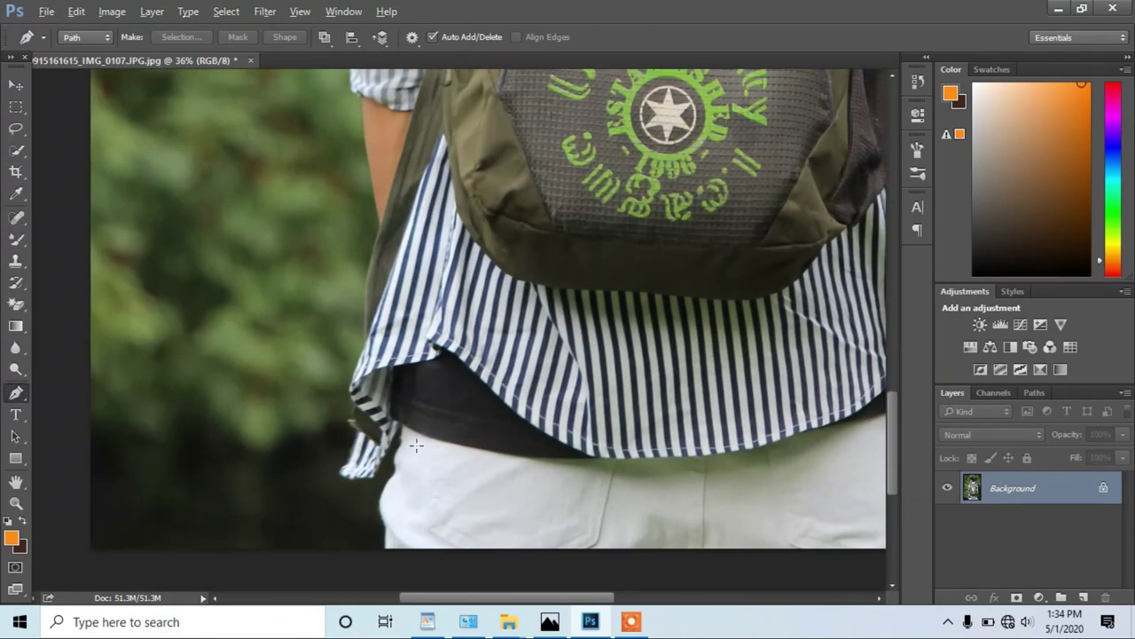
pyautogui.scroll(2, 359, 417)
pyautogui.scroll(1, 390, 439)
pyautogui.scroll(1, 395, 444)
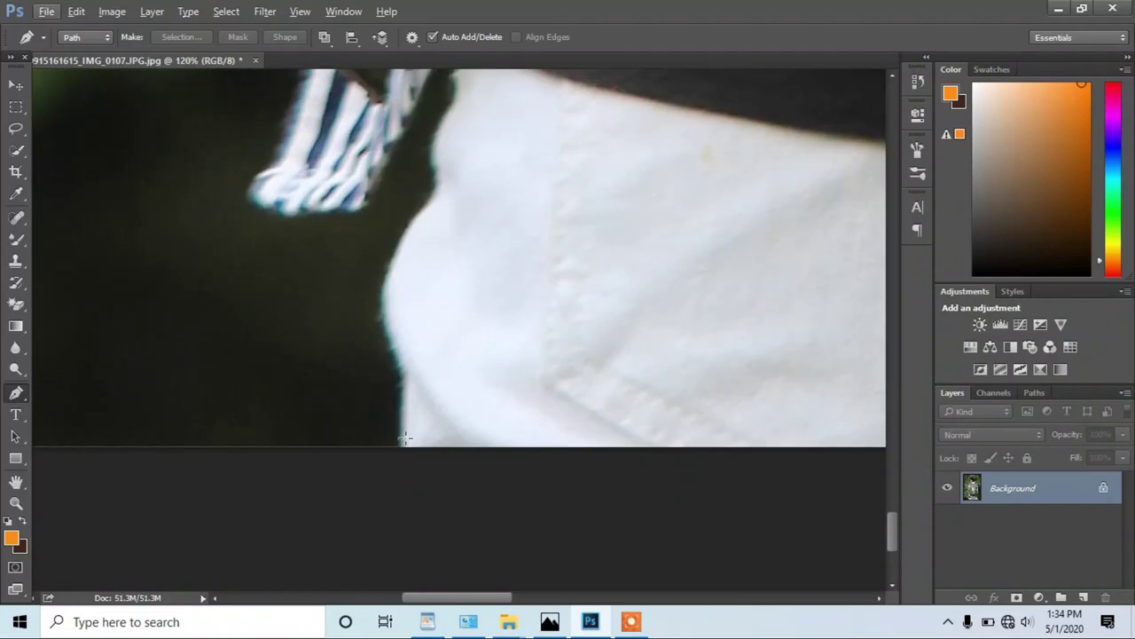
pyautogui.click(402, 448)
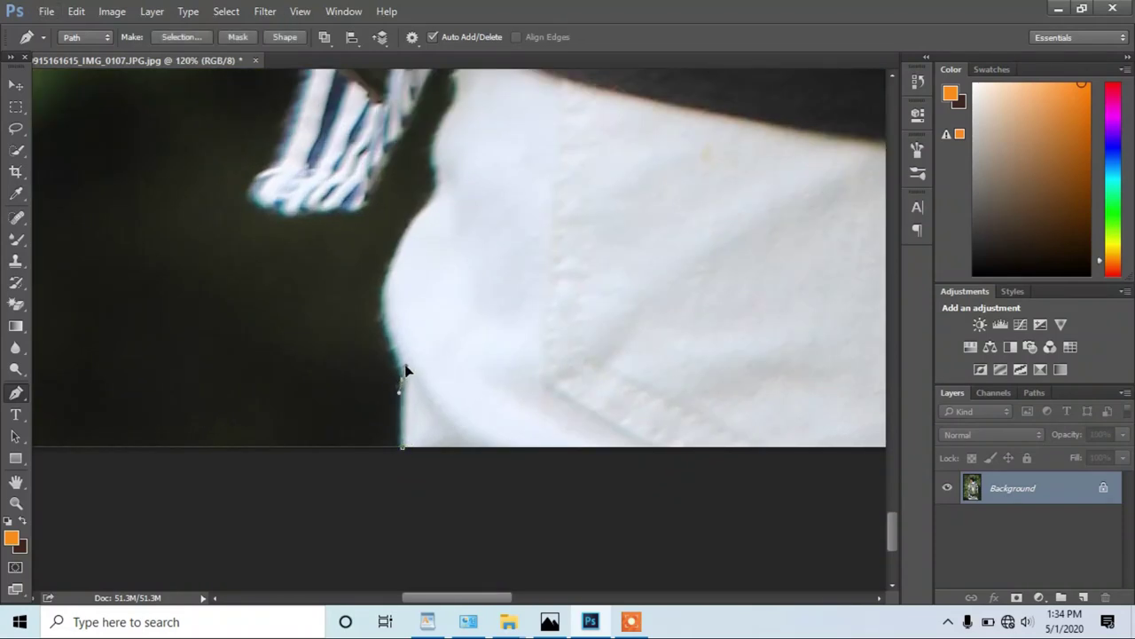
pyautogui.scroll(2, 403, 376)
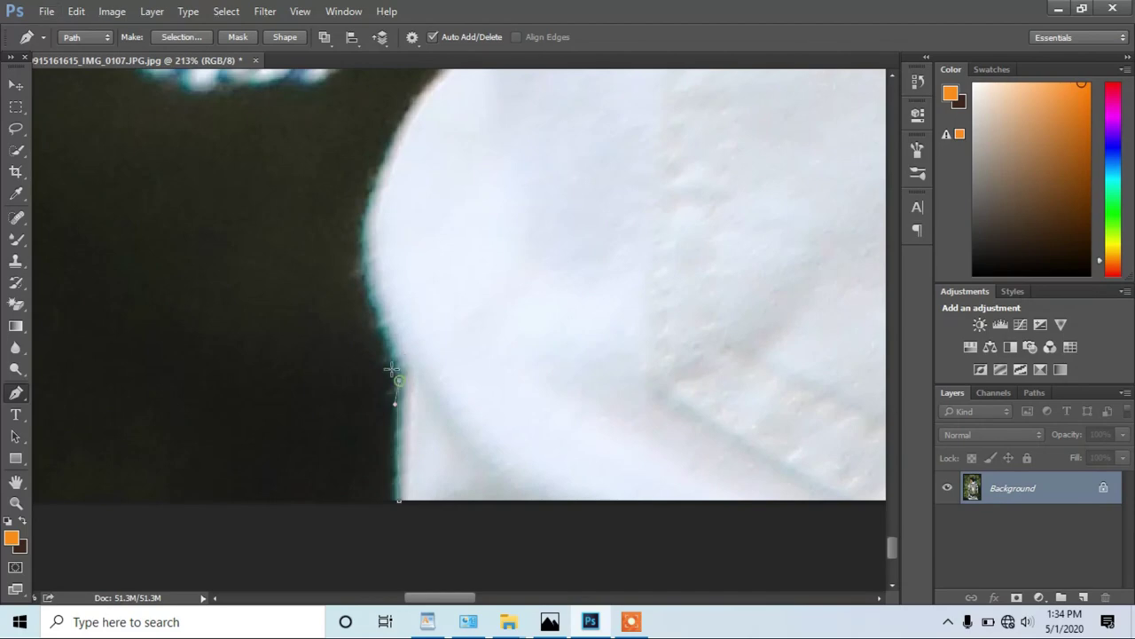
pyautogui.moveTo(384, 151); pyautogui.dragTo(494, 77)
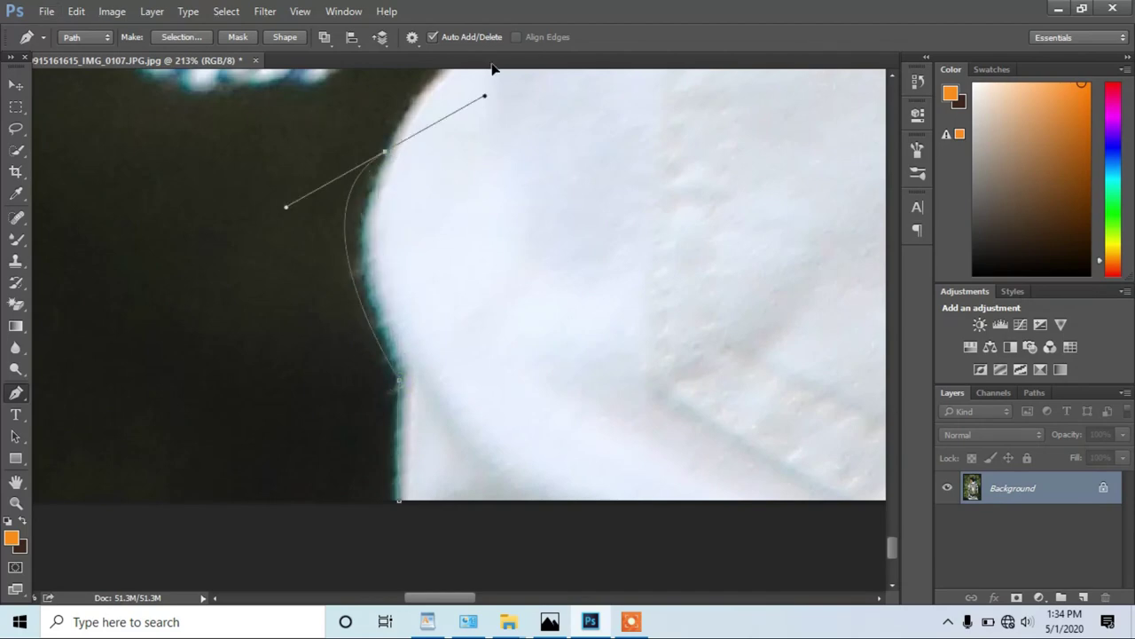
# Step: Trace the curved white pants edges and close the path around the figure
pyautogui.scroll(-2, 496, 89)
pyautogui.scroll(-1, 491, 207)
pyautogui.scroll(-2, 491, 206)
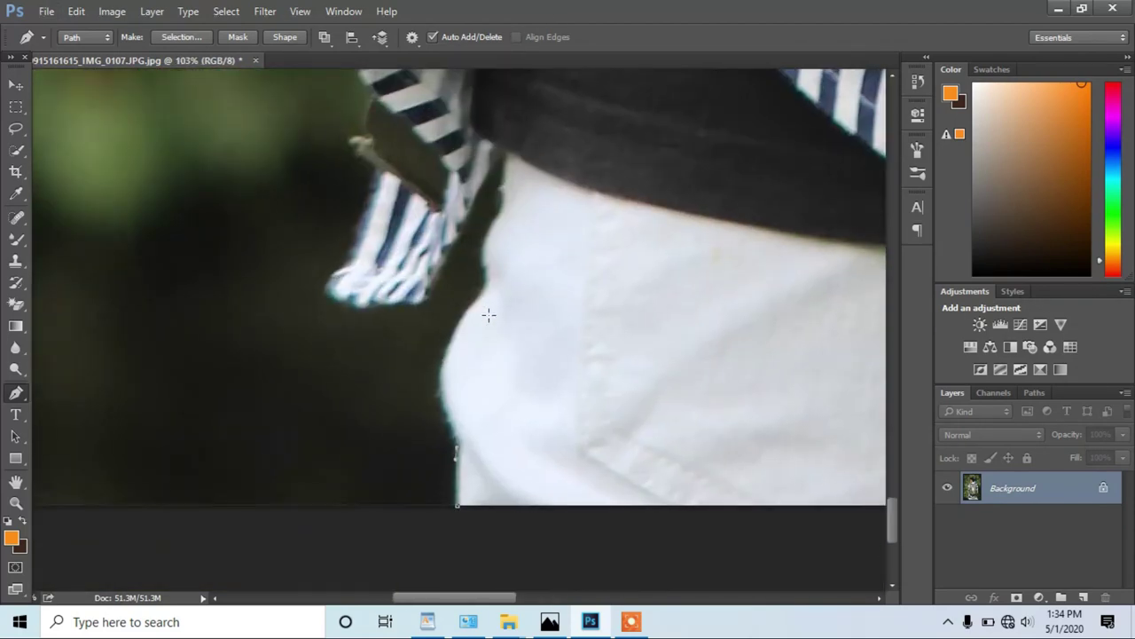
pyautogui.moveTo(488, 311); pyautogui.dragTo(381, 283)
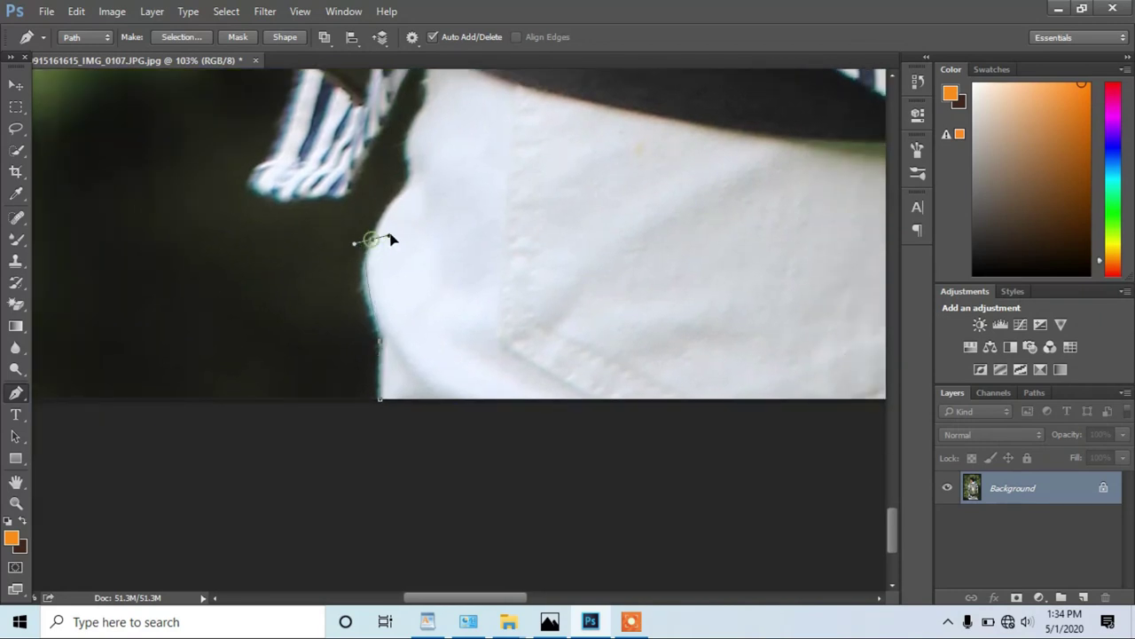
pyautogui.moveTo(392, 239)
pyautogui.mouseDown()
pyautogui.moveTo(400, 190)
pyautogui.moveTo(397, 214)
pyautogui.mouseUp()
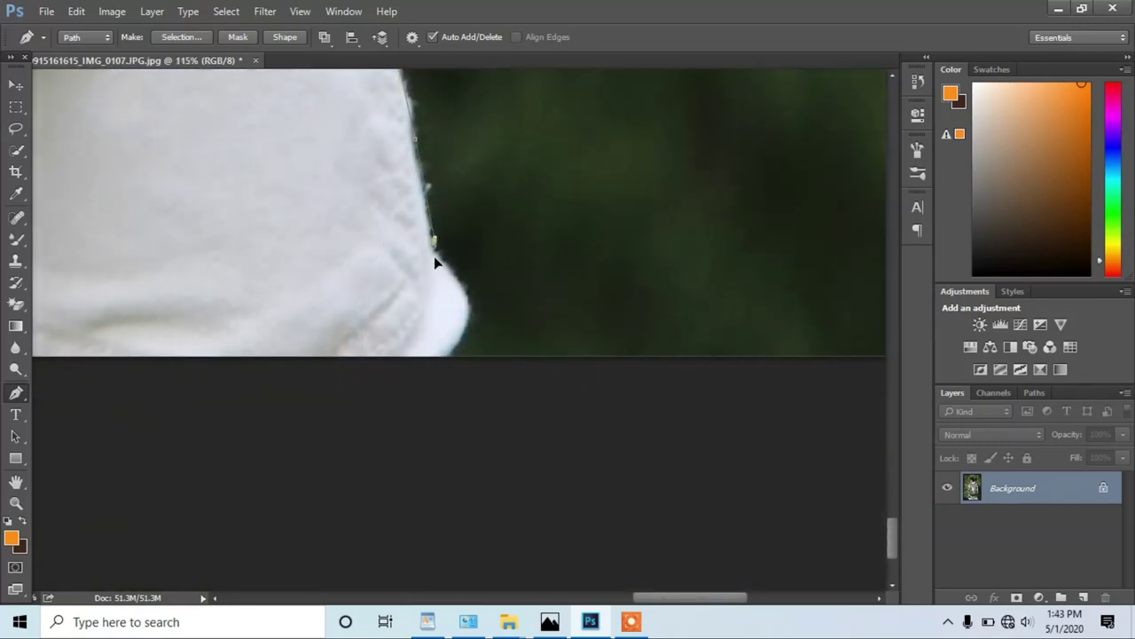
pyautogui.moveTo(435, 243); pyautogui.dragTo(449, 286)
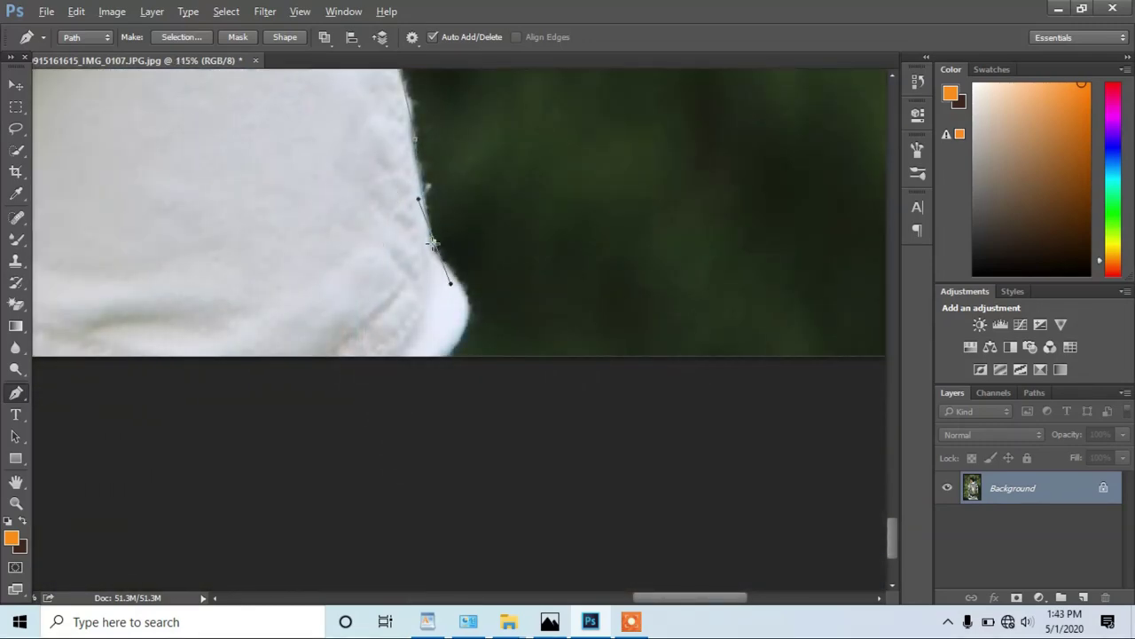
pyautogui.moveTo(468, 316); pyautogui.dragTo(453, 352)
pyautogui.click(426, 365)
pyautogui.scroll(-5, 444, 293)
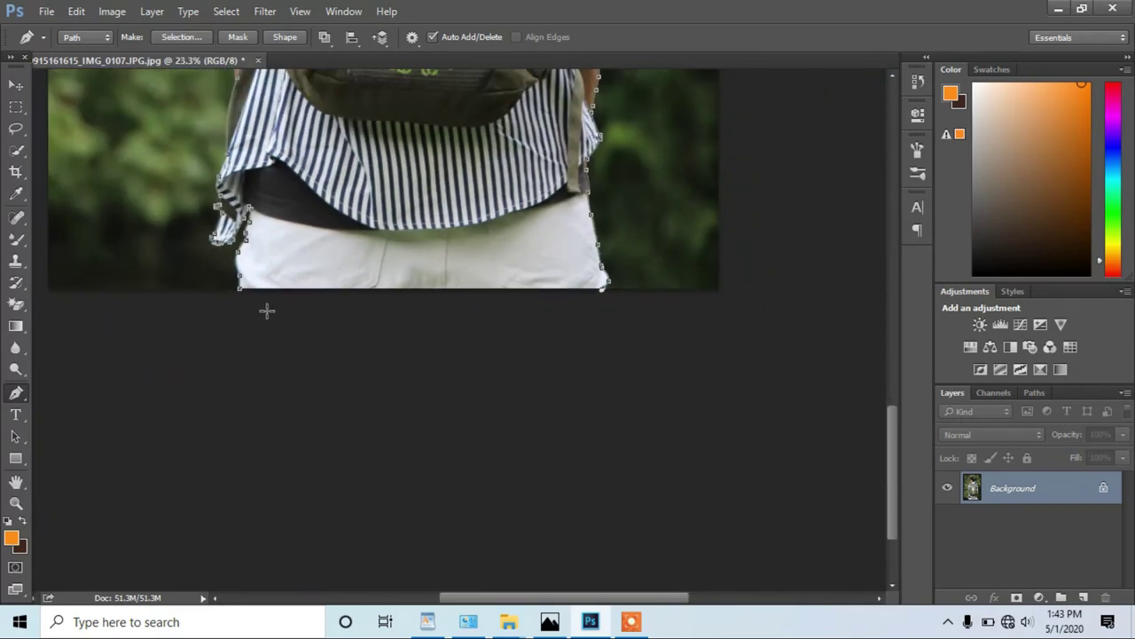
pyautogui.click(248, 307)
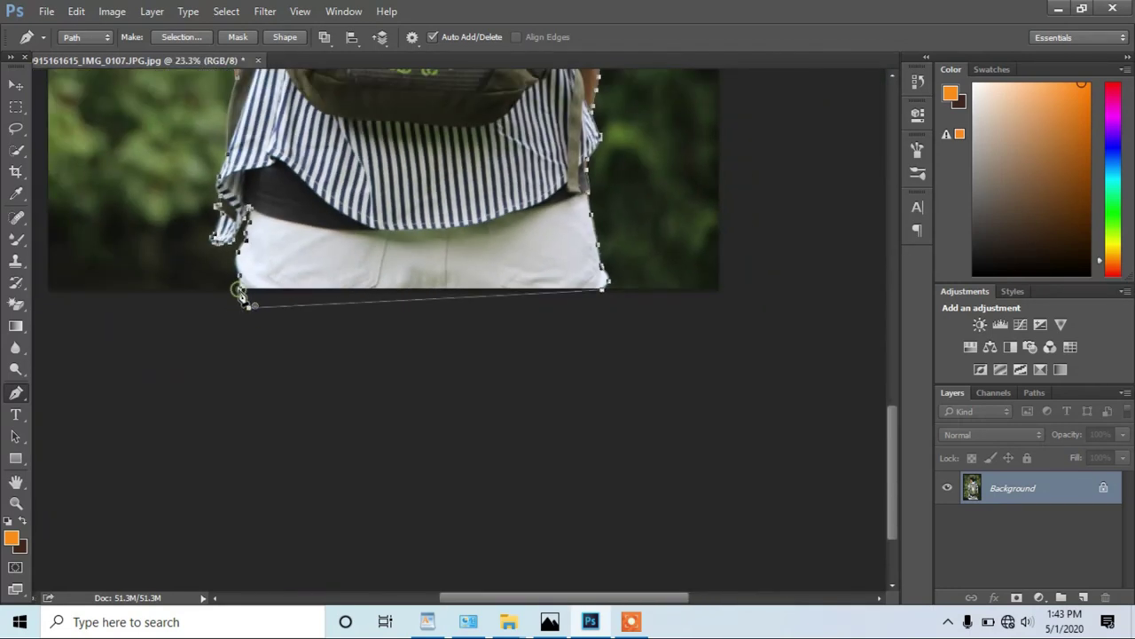
pyautogui.click(241, 296)
pyautogui.scroll(-3, 372, 122)
pyautogui.scroll(-2, 402, 278)
# Step: Convert the man's path into a selection with 0 feather
pyautogui.rightClick(477, 333)
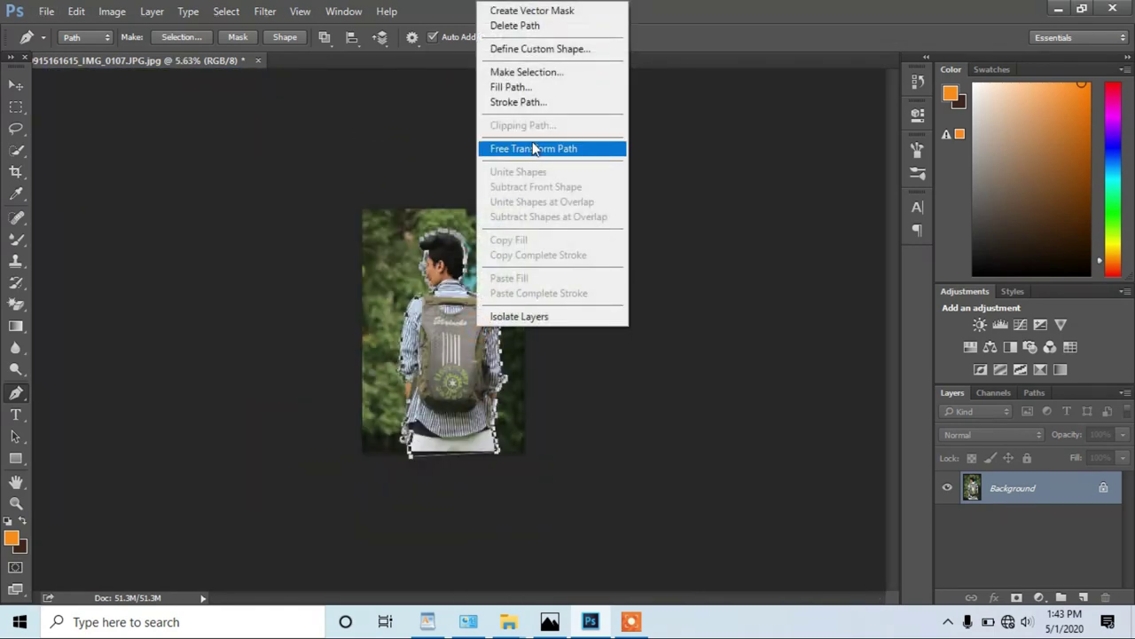
pyautogui.click(559, 73)
pyautogui.click(649, 175)
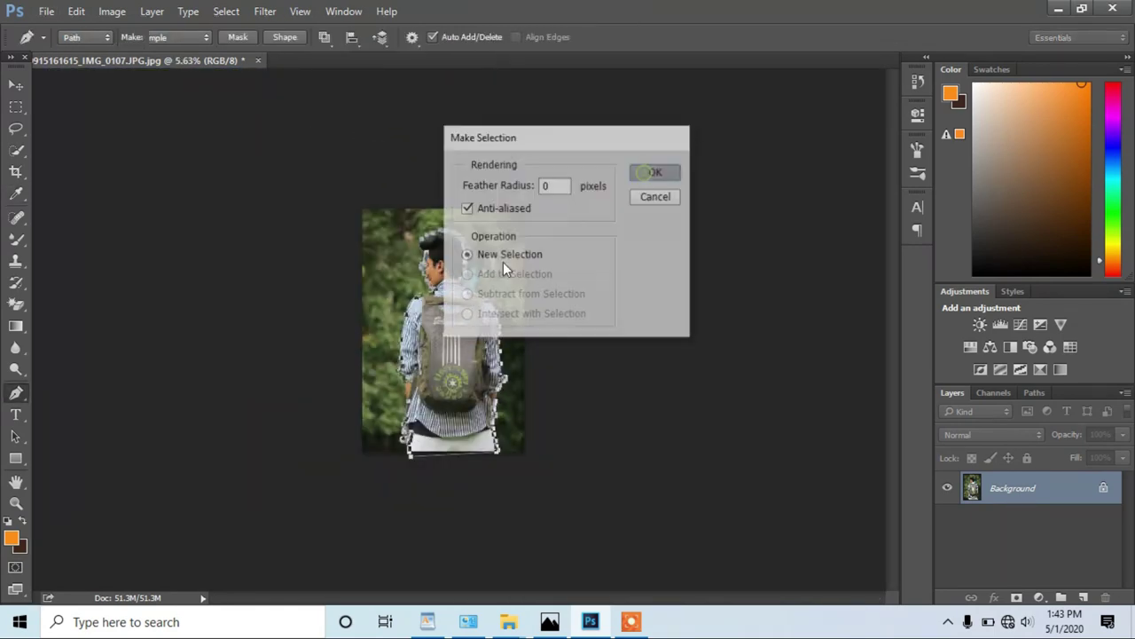
# Step: Open Freedom.jpg, fit it to screen, and return to the man's photo
pyautogui.click(46, 11)
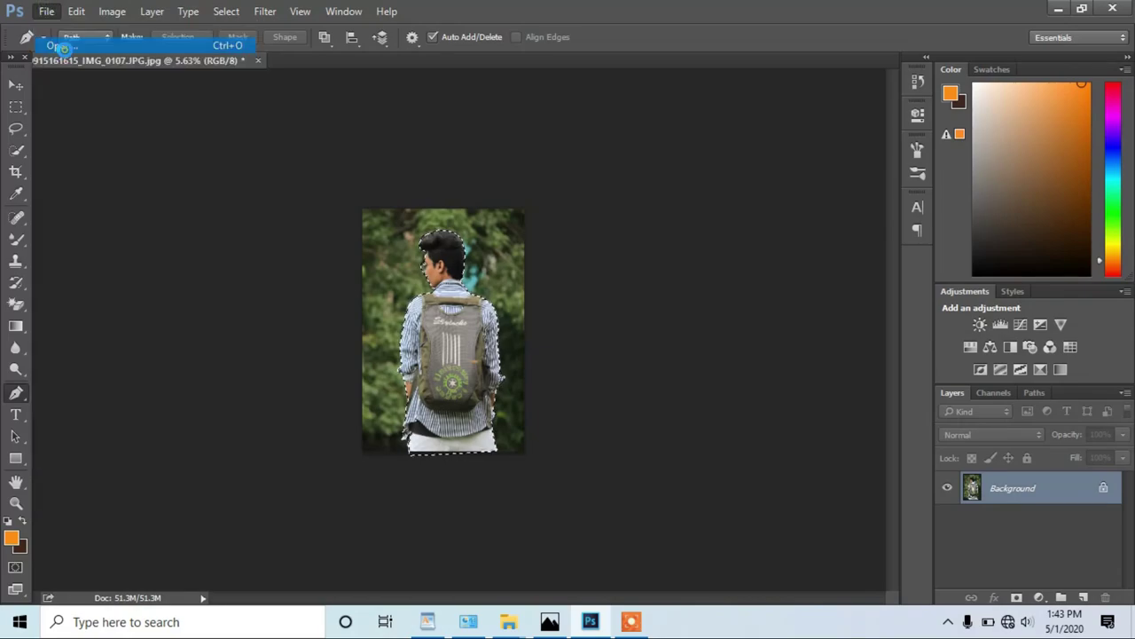
pyautogui.click(62, 48)
pyautogui.doubleClick(431, 133)
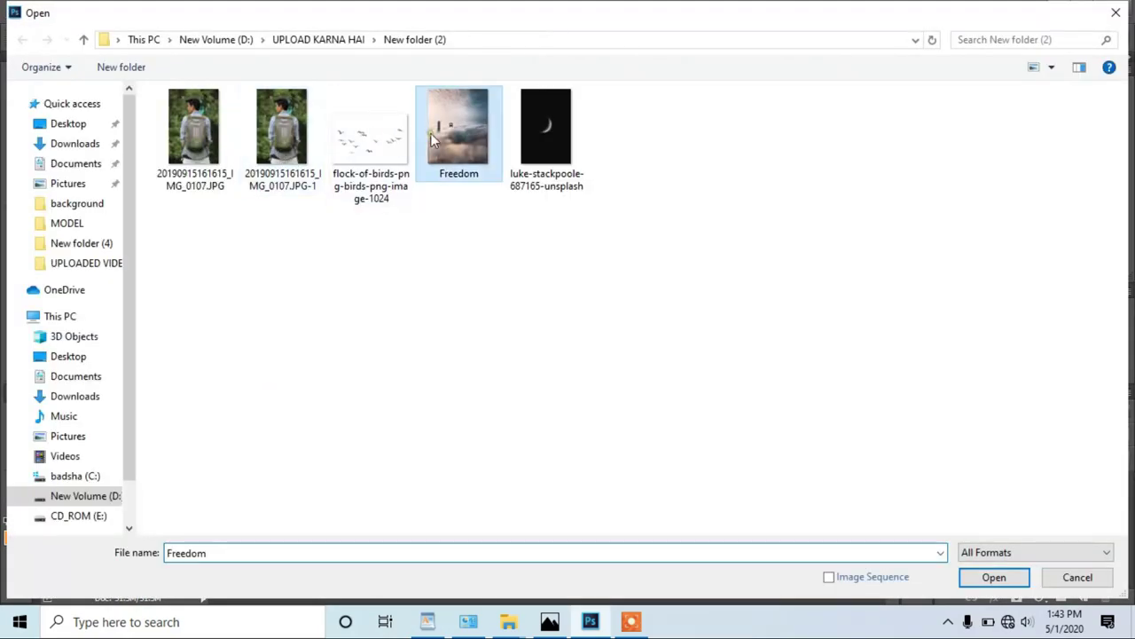
pyautogui.click(15, 503)
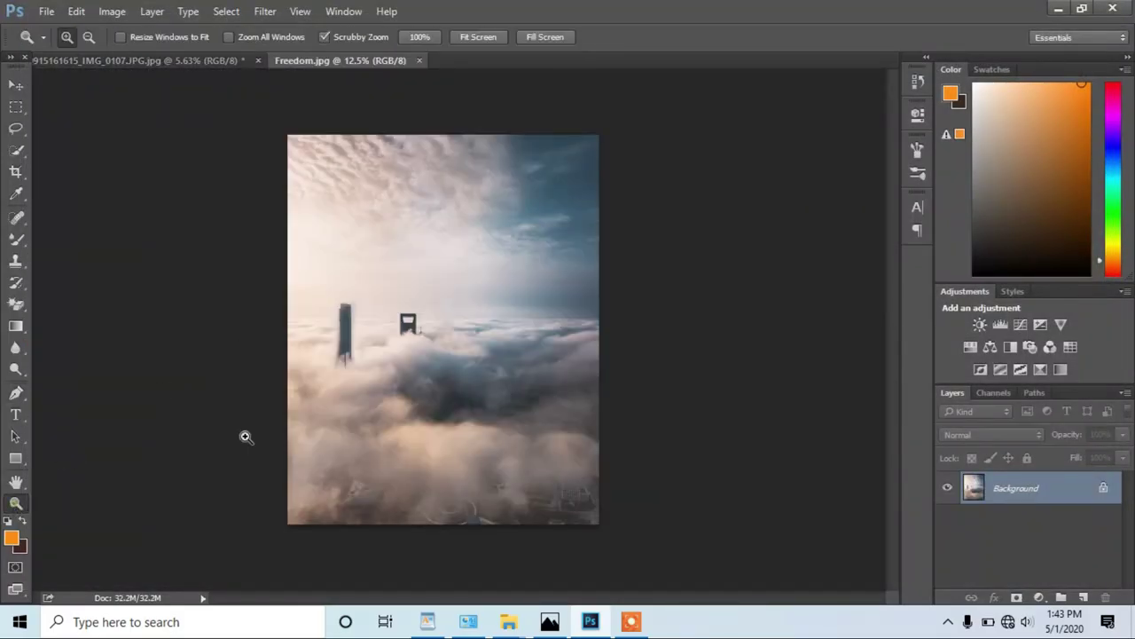
pyautogui.rightClick(429, 311)
pyautogui.click(443, 319)
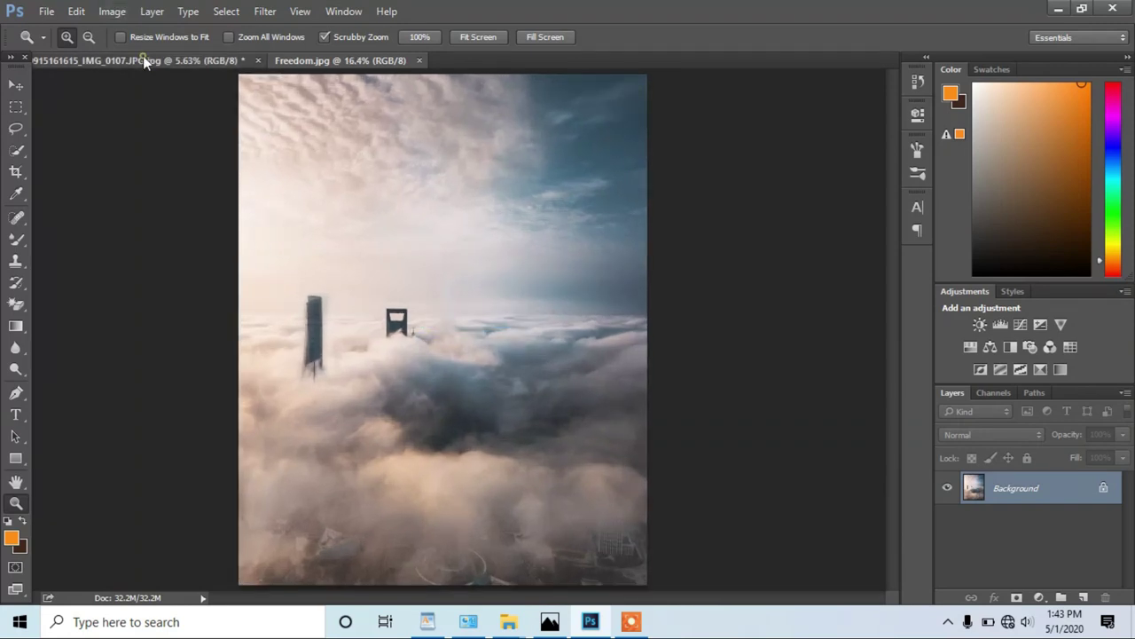
pyautogui.click(143, 59)
# Step: Drag the cut-out man into Freedom.jpg and scale him proportionally to 68% over the clouds
pyautogui.press('v')
pyautogui.moveTo(441, 255)
pyautogui.mouseDown()
pyautogui.moveTo(455, 300)
pyautogui.moveTo(451, 233)
pyautogui.mouseUp()
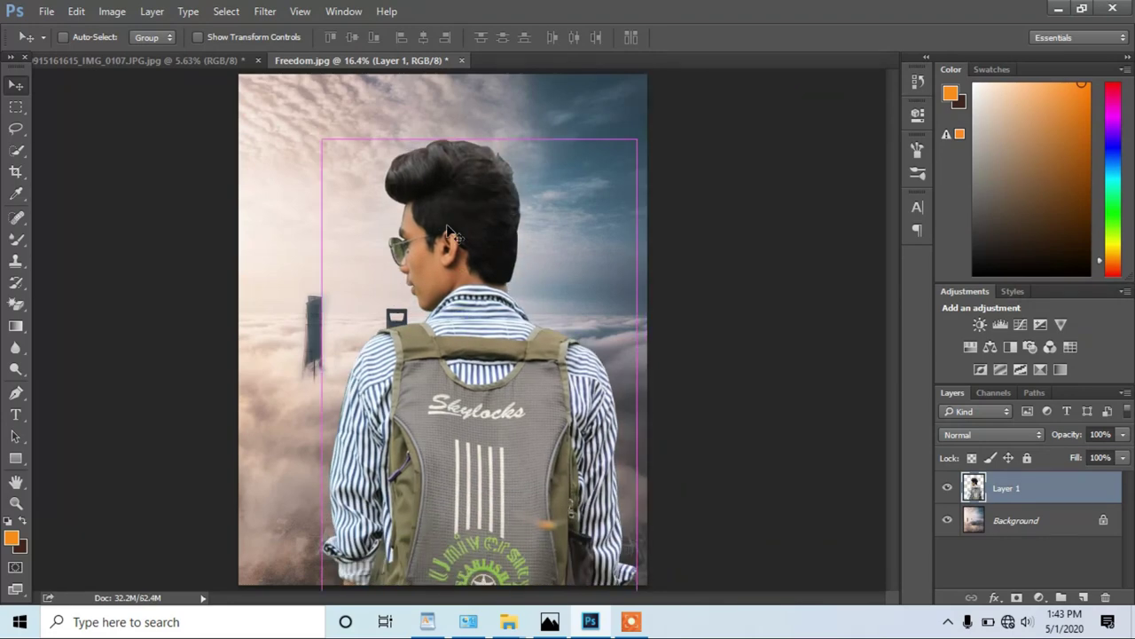
pyautogui.hotkey('ctrl', 't')
pyautogui.click(298, 38)
pyautogui.write('81')
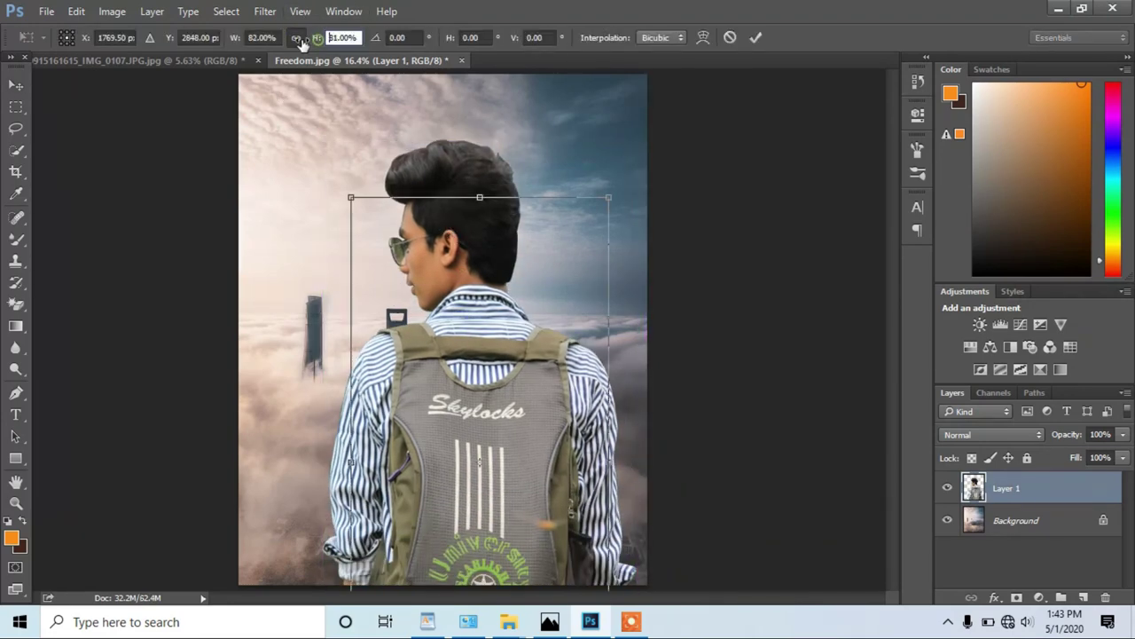
pyautogui.moveTo(316, 38); pyautogui.dragTo(295, 39)
pyautogui.moveTo(459, 355)
pyautogui.mouseDown()
pyautogui.moveTo(459, 252)
pyautogui.moveTo(466, 264)
pyautogui.mouseUp()
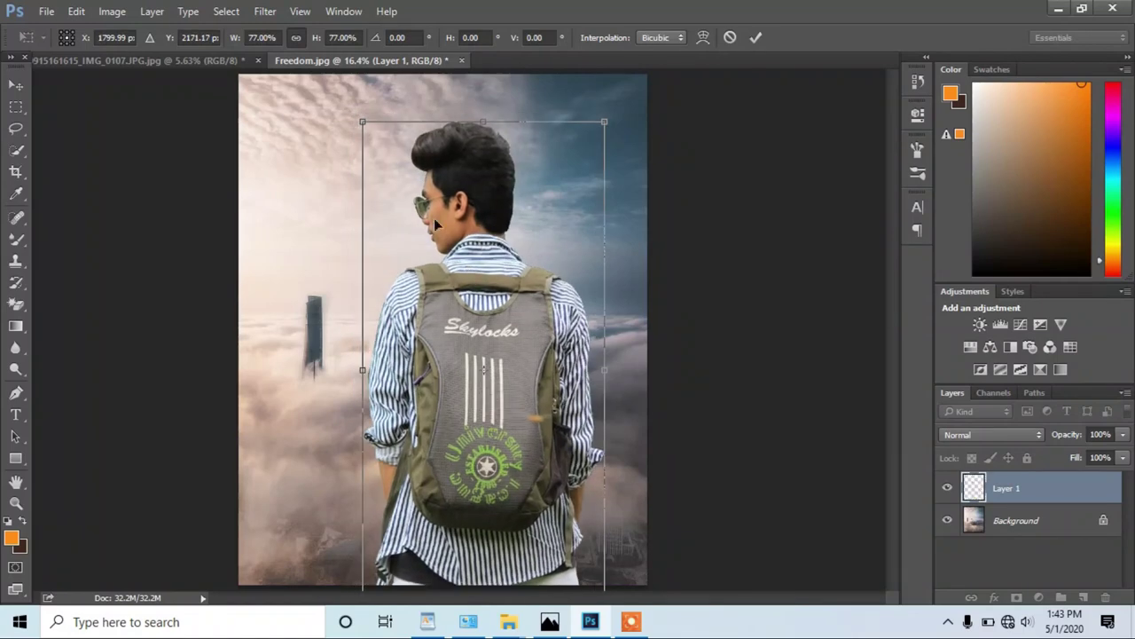
pyautogui.moveTo(316, 40); pyautogui.dragTo(310, 38)
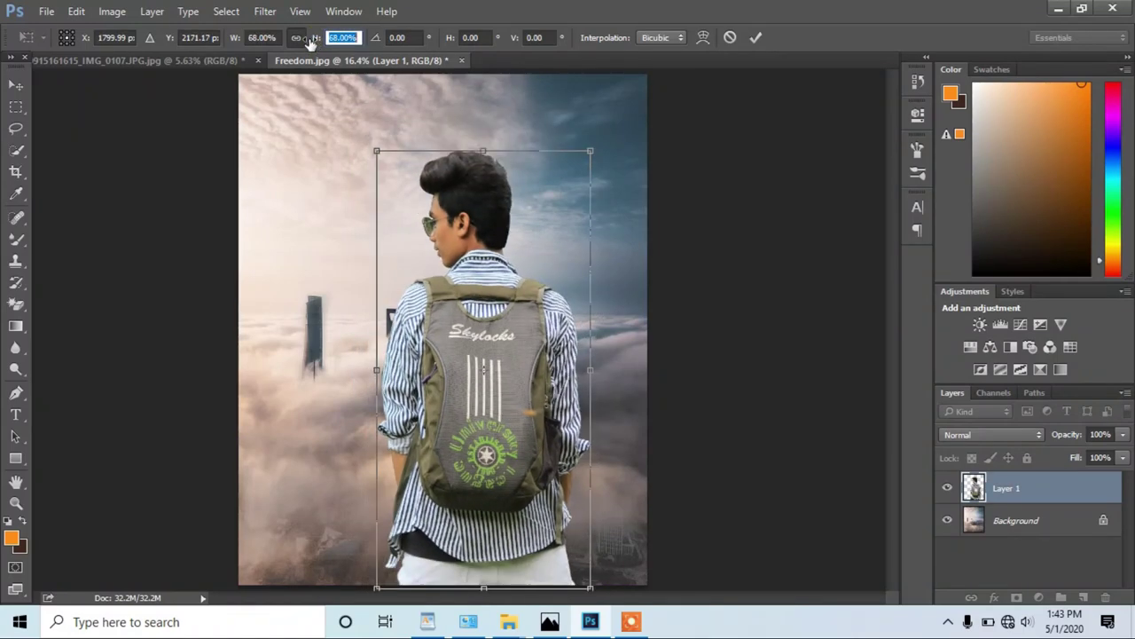
pyautogui.moveTo(515, 365)
pyautogui.mouseDown()
pyautogui.moveTo(526, 335)
pyautogui.moveTo(702, 328)
pyautogui.moveTo(494, 338)
pyautogui.mouseUp()
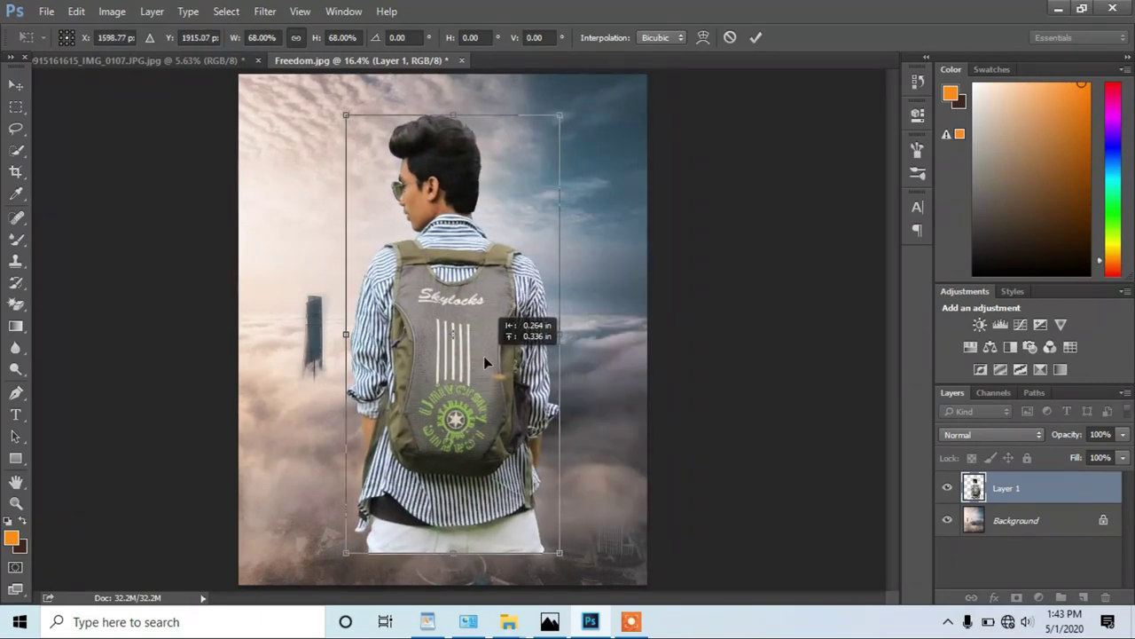
pyautogui.moveTo(501, 342); pyautogui.dragTo(506, 358)
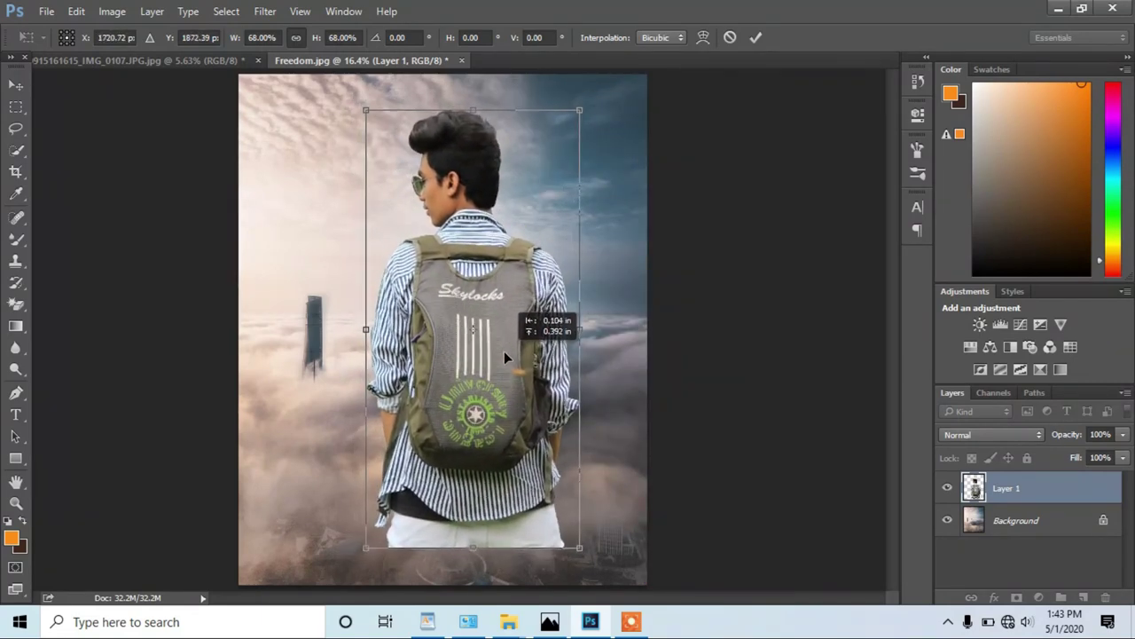
pyautogui.click(761, 36)
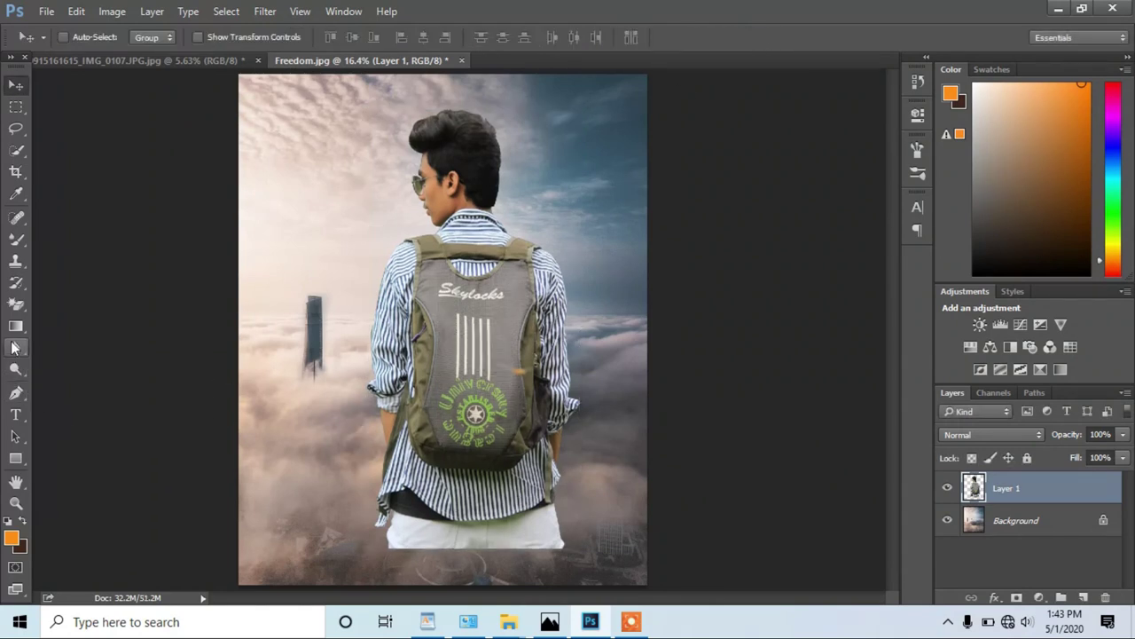
# Step: Erase the pale strip below the shirt with a soft 467 px Eraser
pyautogui.rightClick(18, 306)
pyautogui.click(80, 300)
pyautogui.rightClick(380, 264)
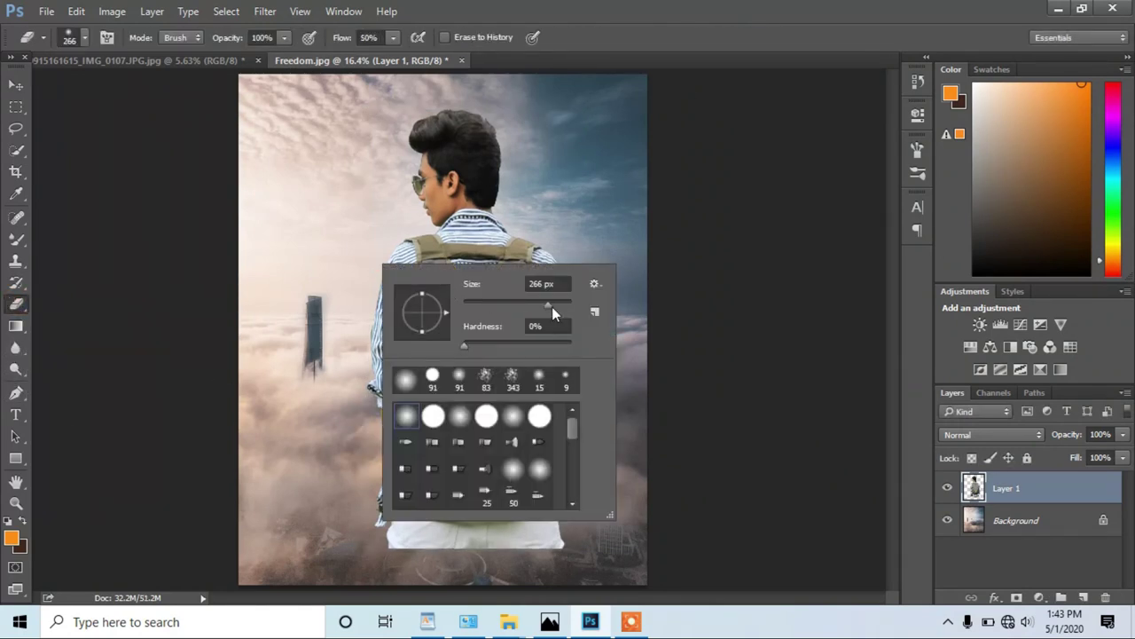
pyautogui.moveTo(551, 306); pyautogui.dragTo(559, 308)
pyautogui.click(305, 526)
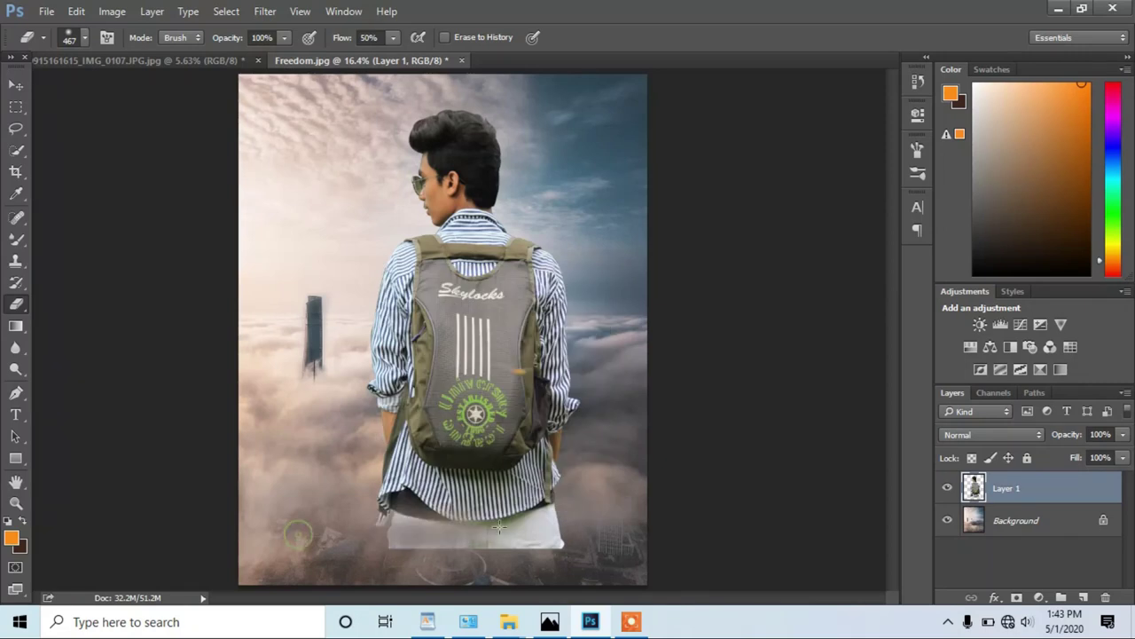
pyautogui.moveTo(299, 532)
pyautogui.mouseDown()
pyautogui.moveTo(410, 532)
pyautogui.moveTo(563, 558)
pyautogui.mouseUp()
pyautogui.moveTo(328, 545)
pyautogui.mouseDown()
pyautogui.moveTo(550, 513)
pyautogui.moveTo(349, 520)
pyautogui.moveTo(575, 513)
pyautogui.mouseUp()
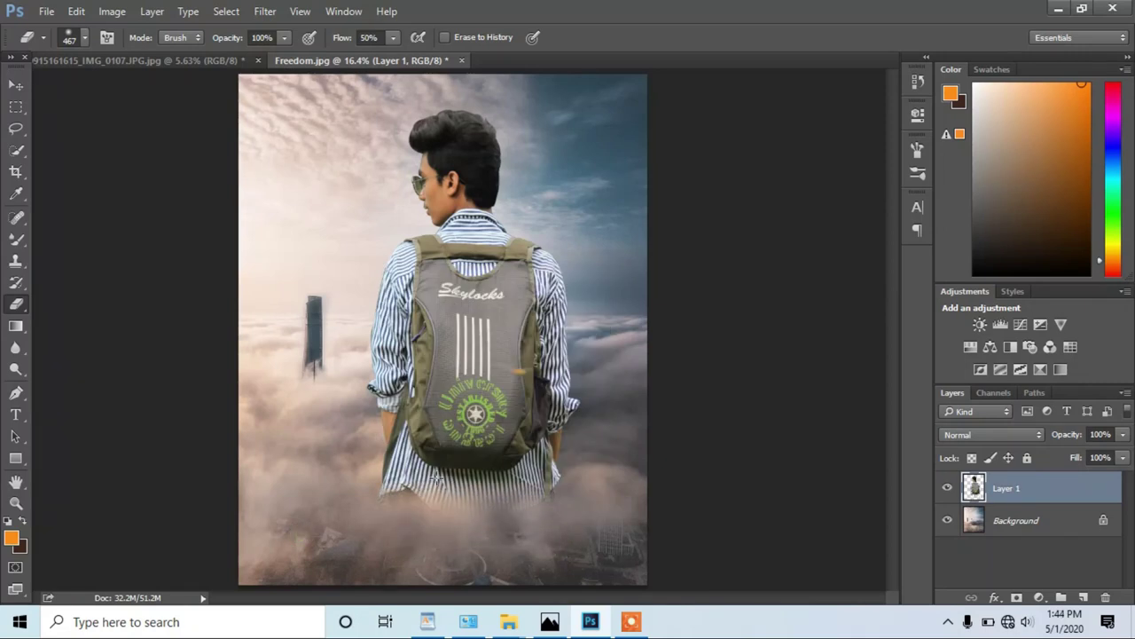
# Step: Move the man lower in the frame with the Move tool
pyautogui.scroll(-2, 437, 424)
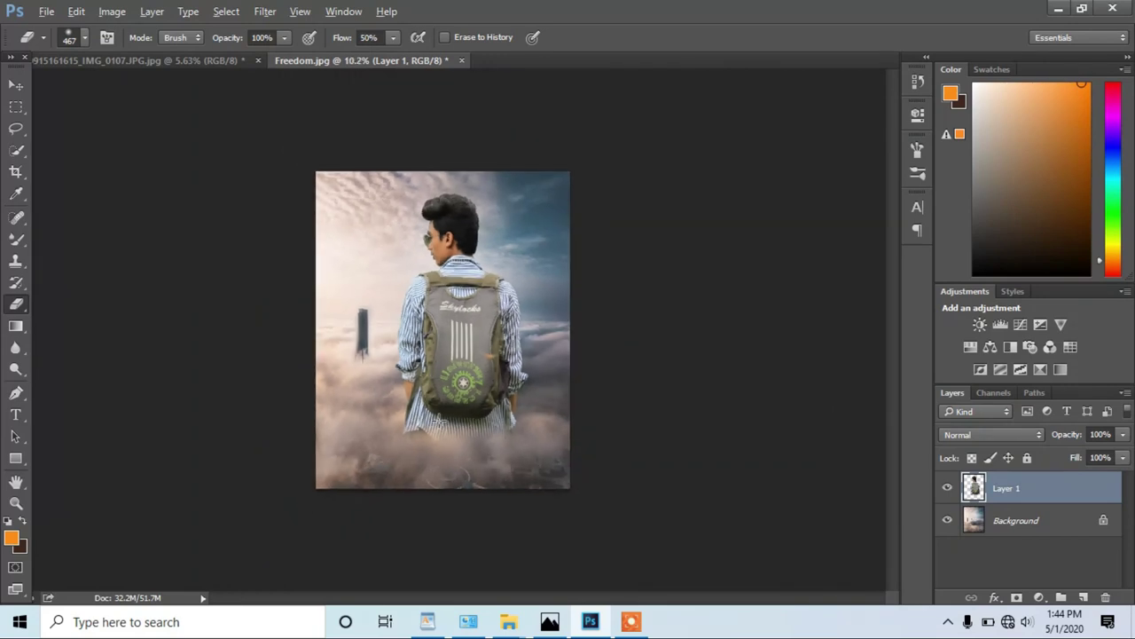
pyautogui.scroll(2, 475, 445)
pyautogui.scroll(1, 475, 445)
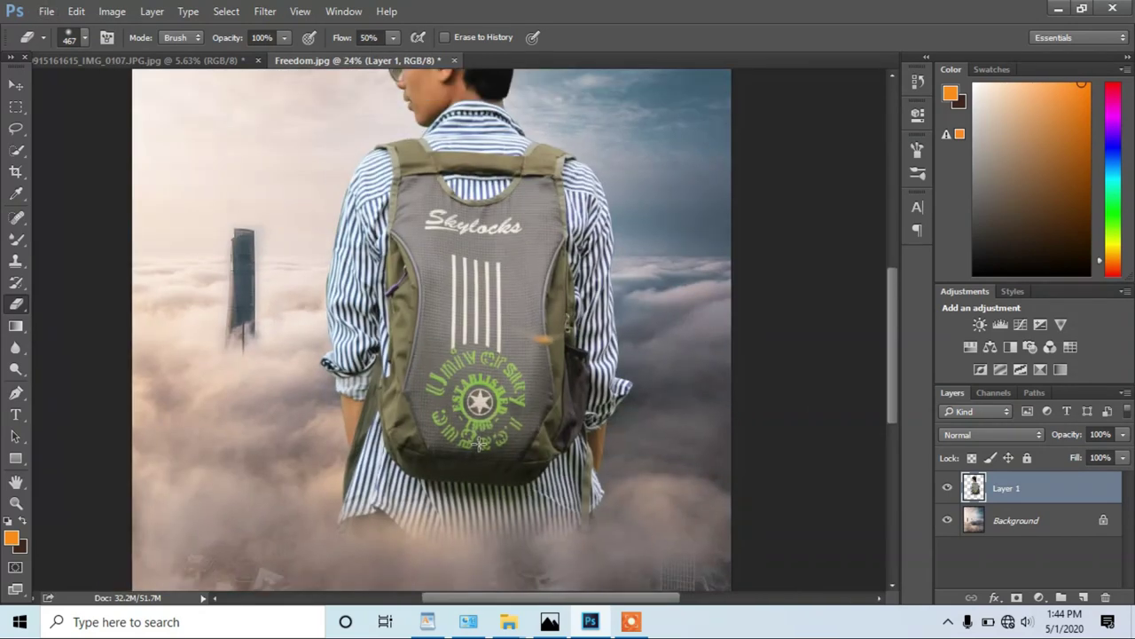
pyautogui.scroll(-1, 475, 446)
pyautogui.click(15, 86)
pyautogui.moveTo(506, 414); pyautogui.dragTo(497, 346)
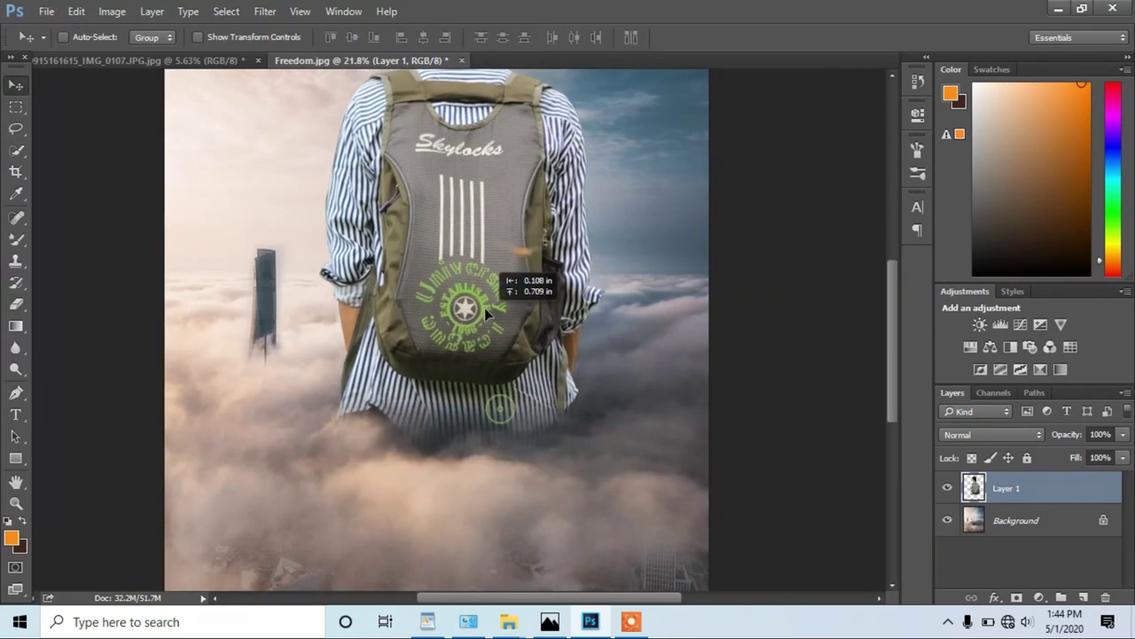
pyautogui.scroll(-2, 512, 436)
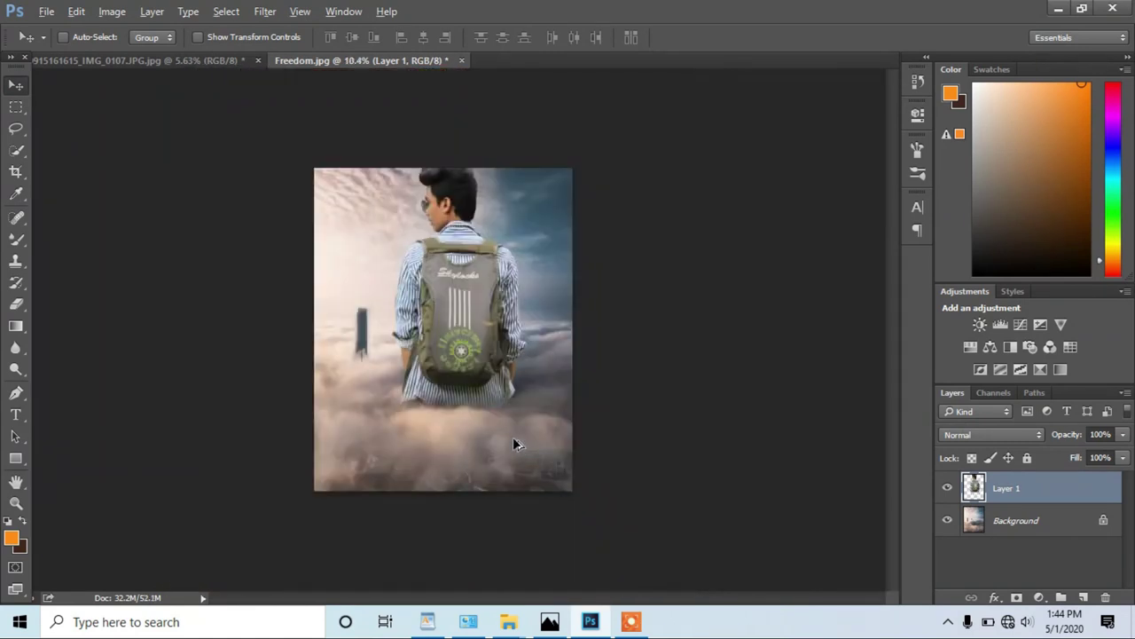
pyautogui.scroll(1, 502, 417)
pyautogui.moveTo(486, 317); pyautogui.dragTo(486, 348)
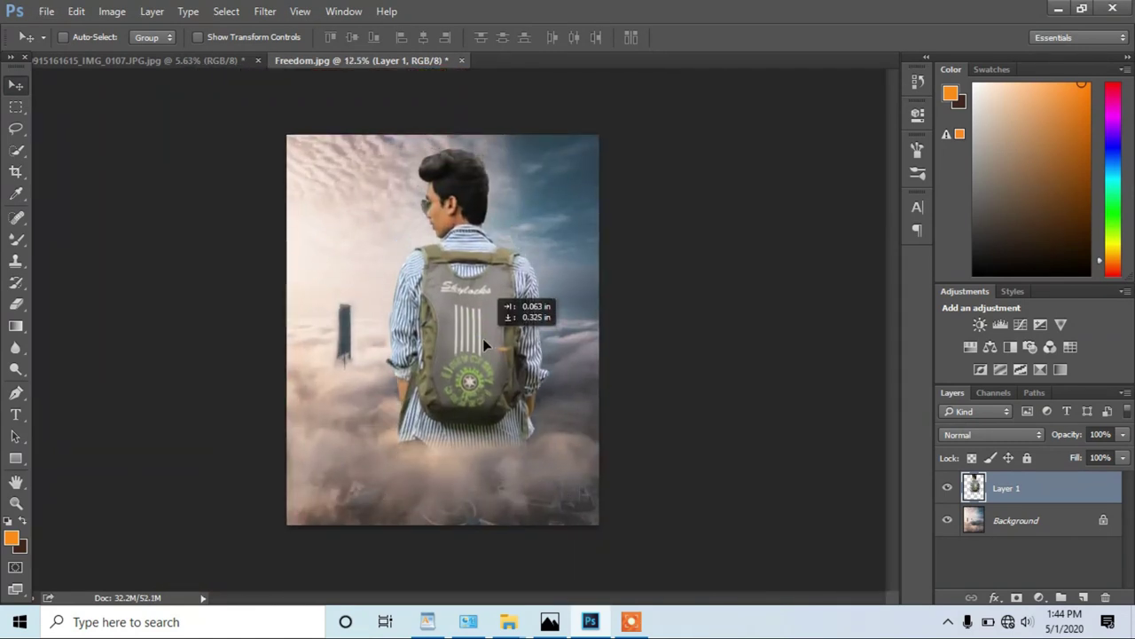
# Step: Scale the man proportionally to about 97% and nudge him into place
pyautogui.hotkey('ctrl', 't')
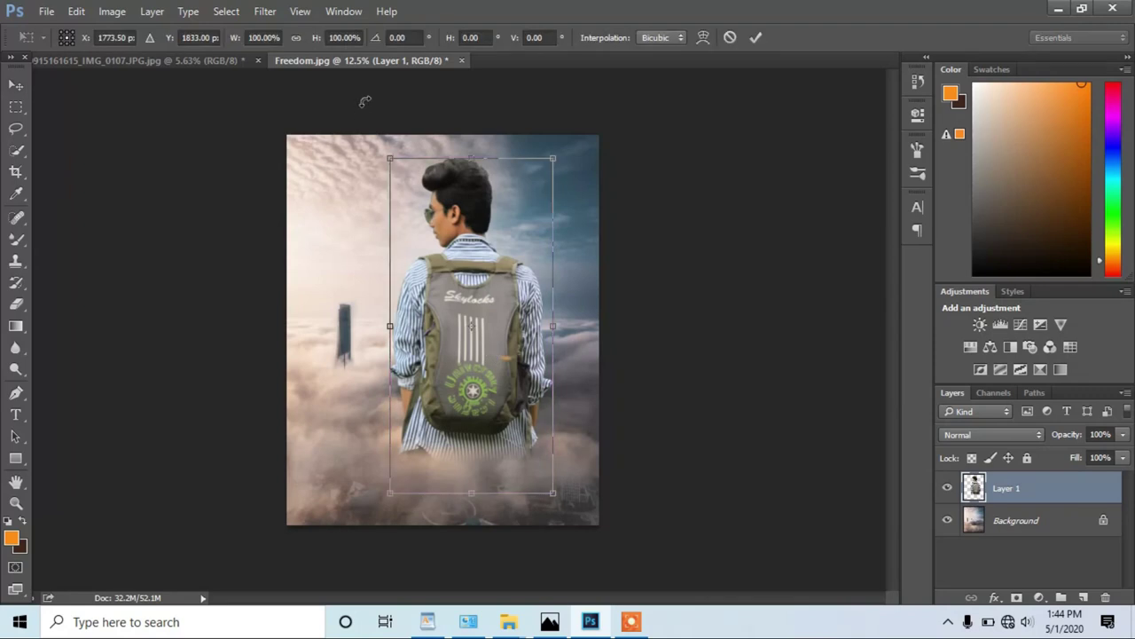
pyautogui.moveTo(388, 159); pyautogui.dragTo(395, 169)
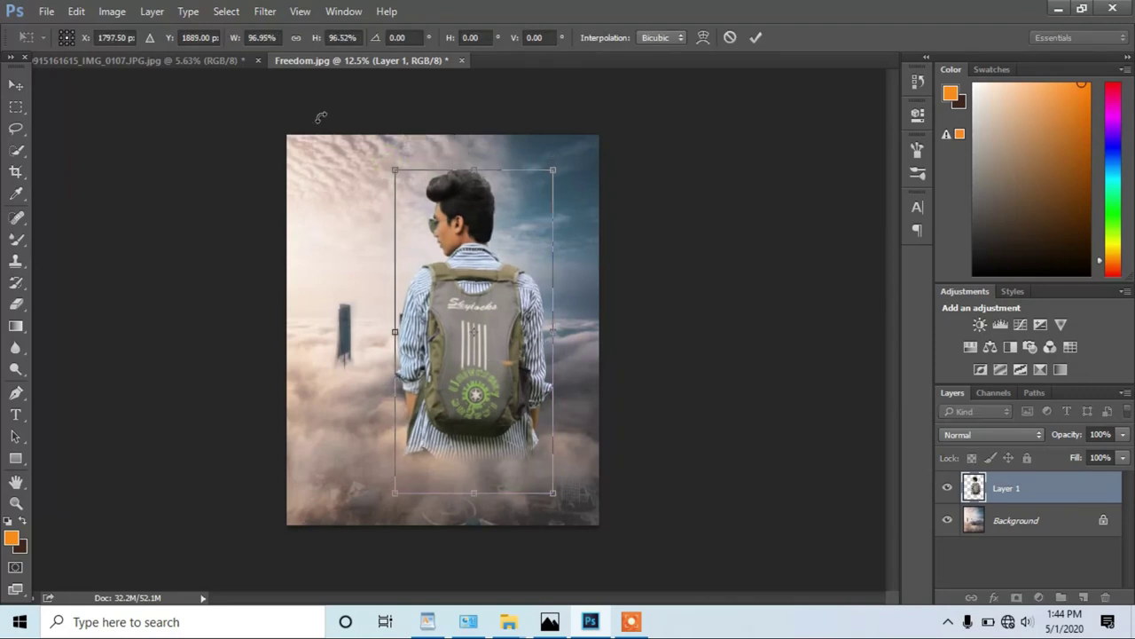
pyautogui.click(296, 38)
pyautogui.press('Return')
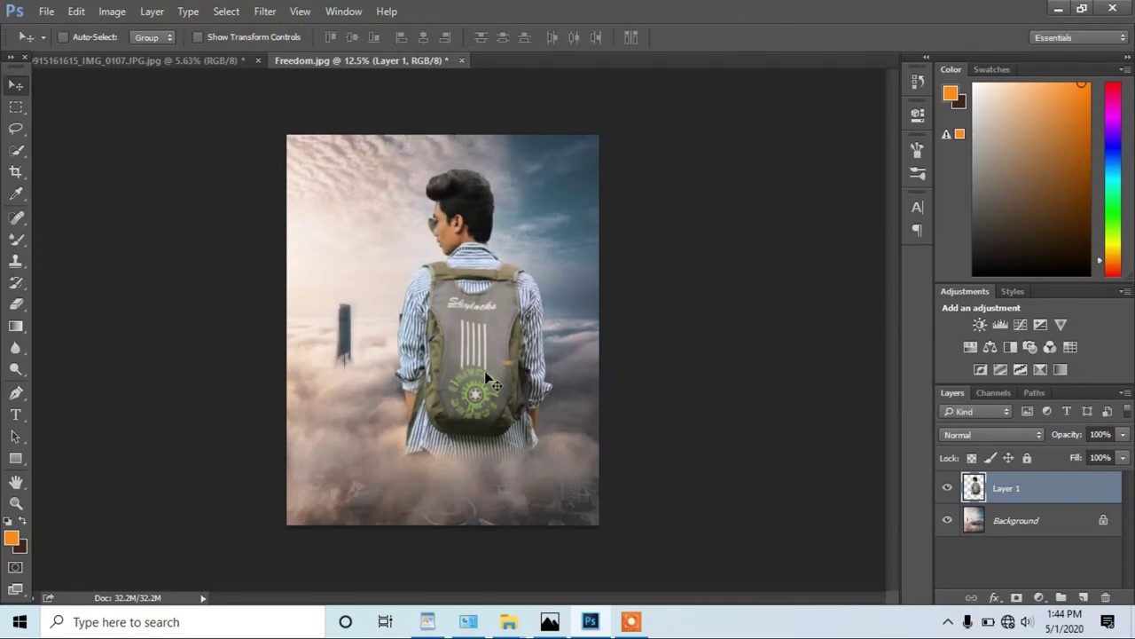
pyautogui.moveTo(484, 371)
pyautogui.mouseDown()
pyautogui.moveTo(485, 359)
pyautogui.moveTo(471, 428)
pyautogui.moveTo(472, 405)
pyautogui.moveTo(456, 403)
pyautogui.mouseUp()
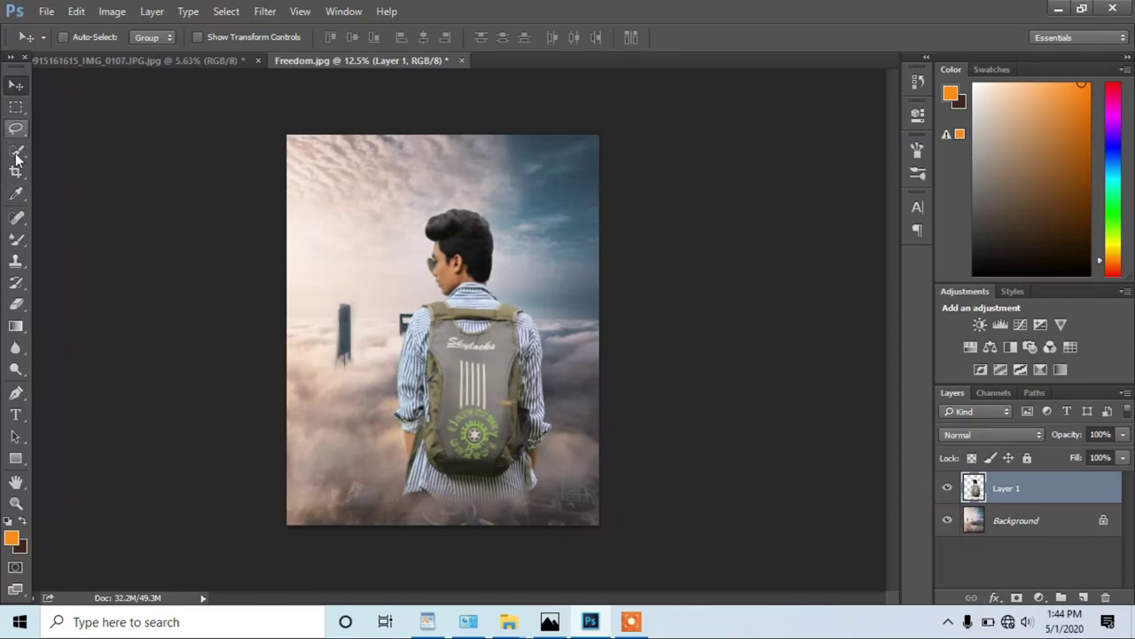
# Step: Crop the empty bottom strip off so the image ends at the man's waist
pyautogui.click(16, 172)
pyautogui.moveTo(435, 530); pyautogui.dragTo(435, 508)
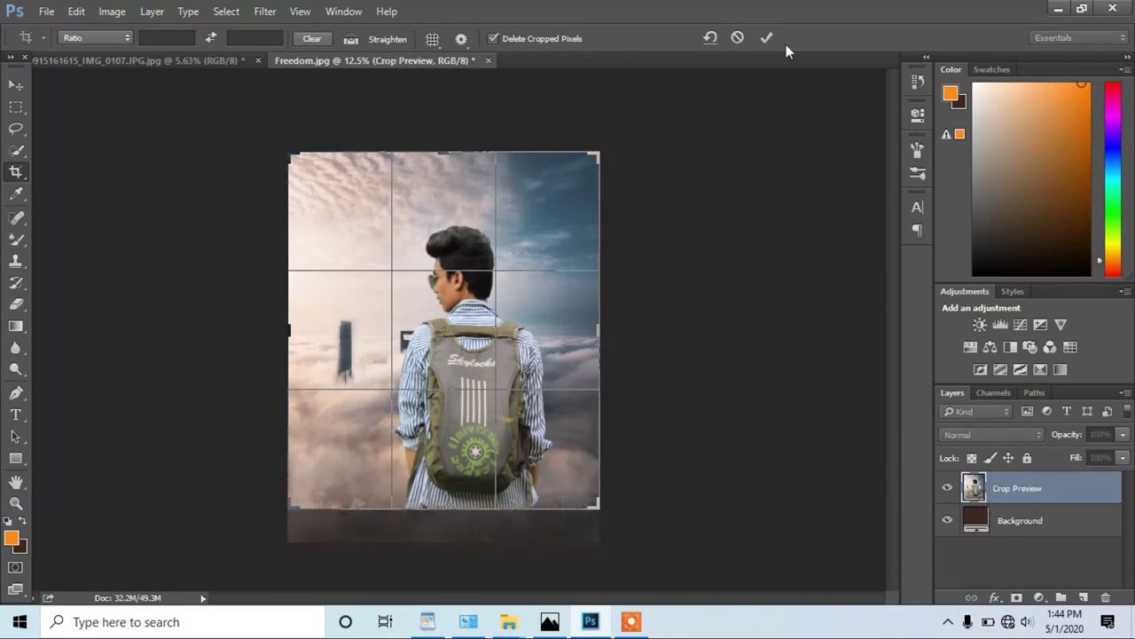
pyautogui.click(767, 37)
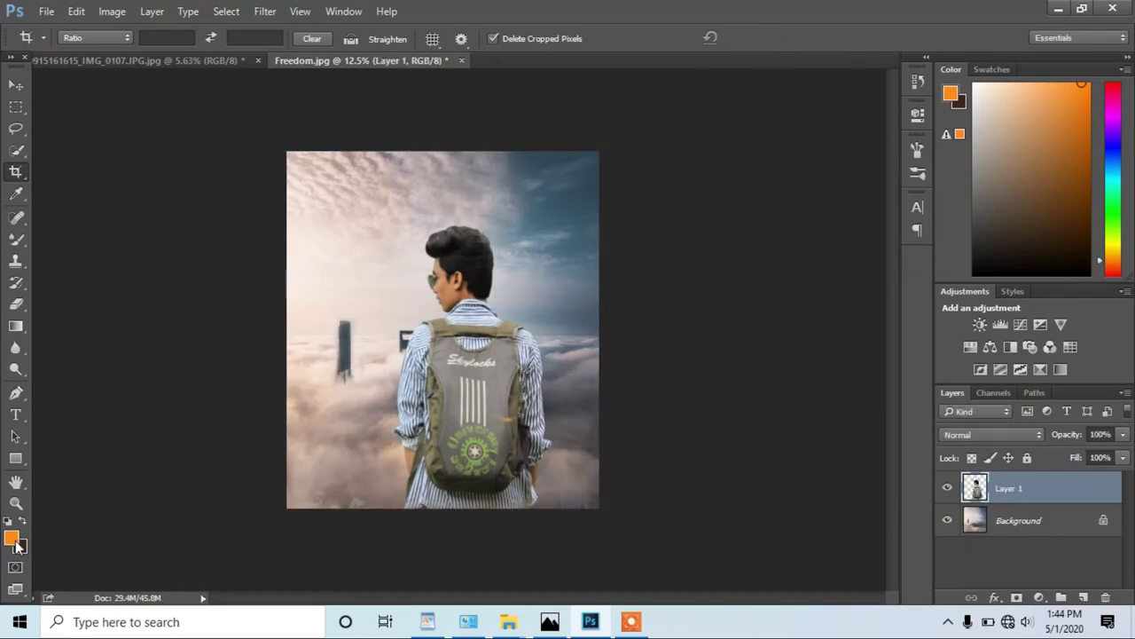
# Step: Zoom in on the backpack logo and set a Clone Stamp source point in the clouds
pyautogui.click(16, 503)
pyautogui.moveTo(470, 470); pyautogui.dragTo(510, 456)
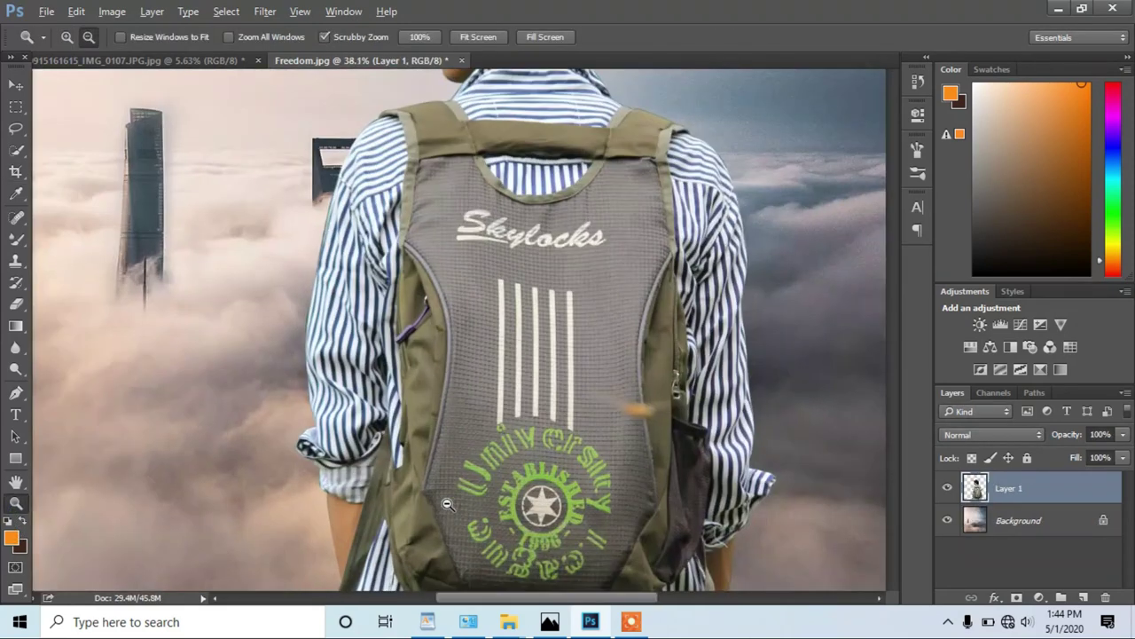
pyautogui.moveTo(411, 504); pyautogui.dragTo(443, 206)
pyautogui.click(16, 260)
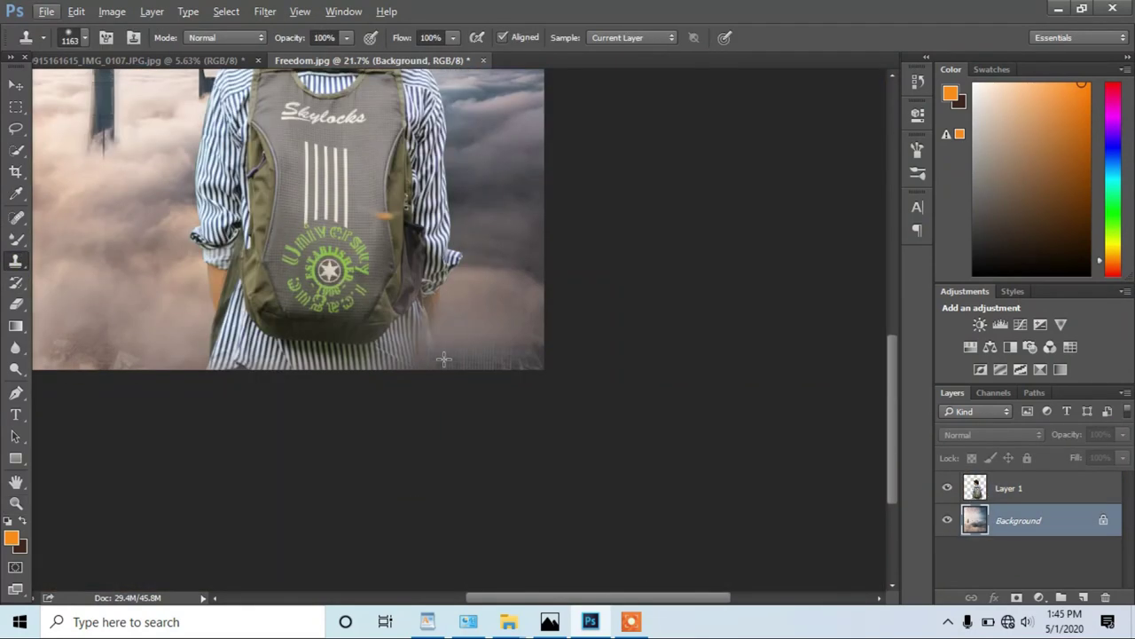
pyautogui.keyDown('alt'); pyautogui.click(440, 359); pyautogui.keyUp('alt')
# Step: Flatten to a single Background layer and clone clouds around the arm and lower backpack
pyautogui.rightClick(991, 491)
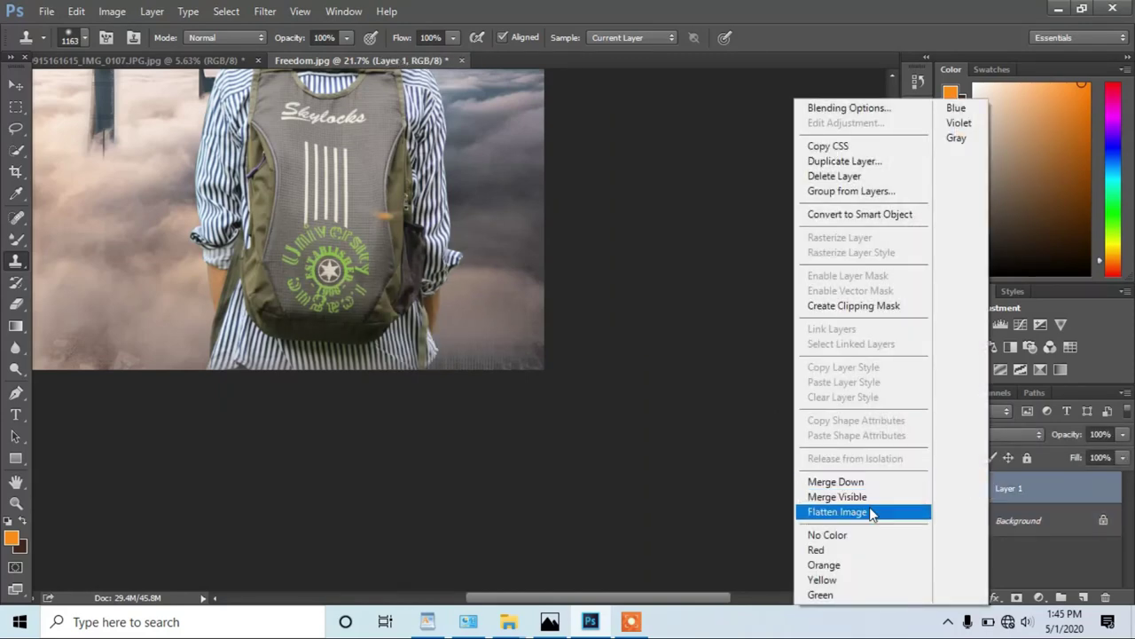
pyautogui.click(838, 512)
pyautogui.moveTo(538, 340)
pyautogui.mouseDown()
pyautogui.moveTo(426, 342)
pyautogui.moveTo(452, 342)
pyautogui.mouseUp()
pyautogui.scroll(-3, 426, 408)
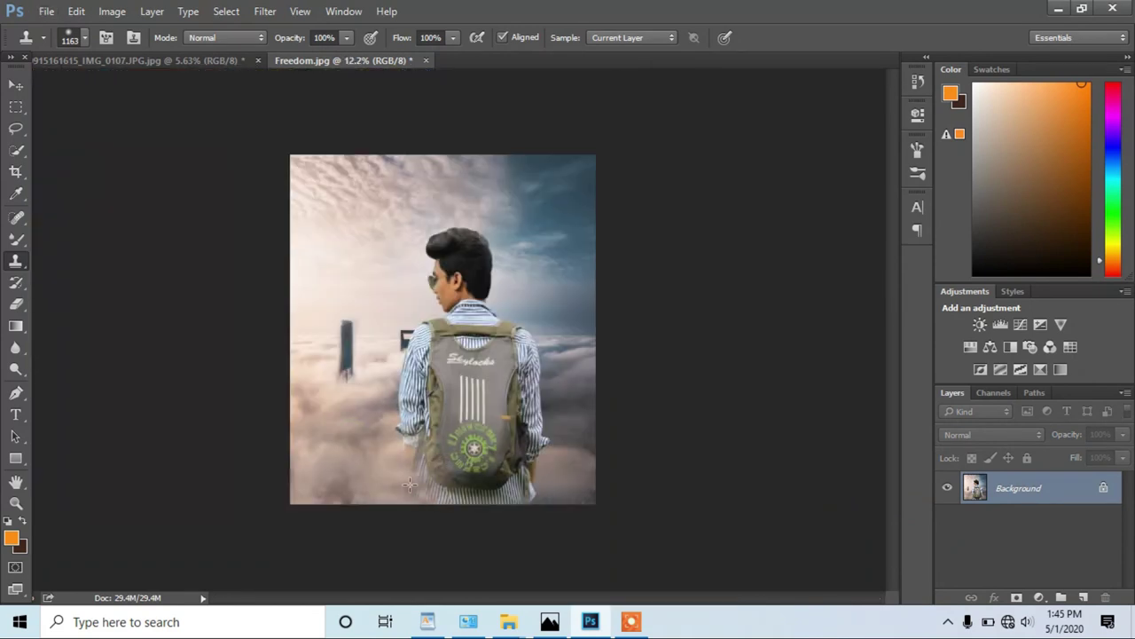
pyautogui.moveTo(404, 475); pyautogui.dragTo(565, 408)
pyautogui.scroll(3, 566, 408)
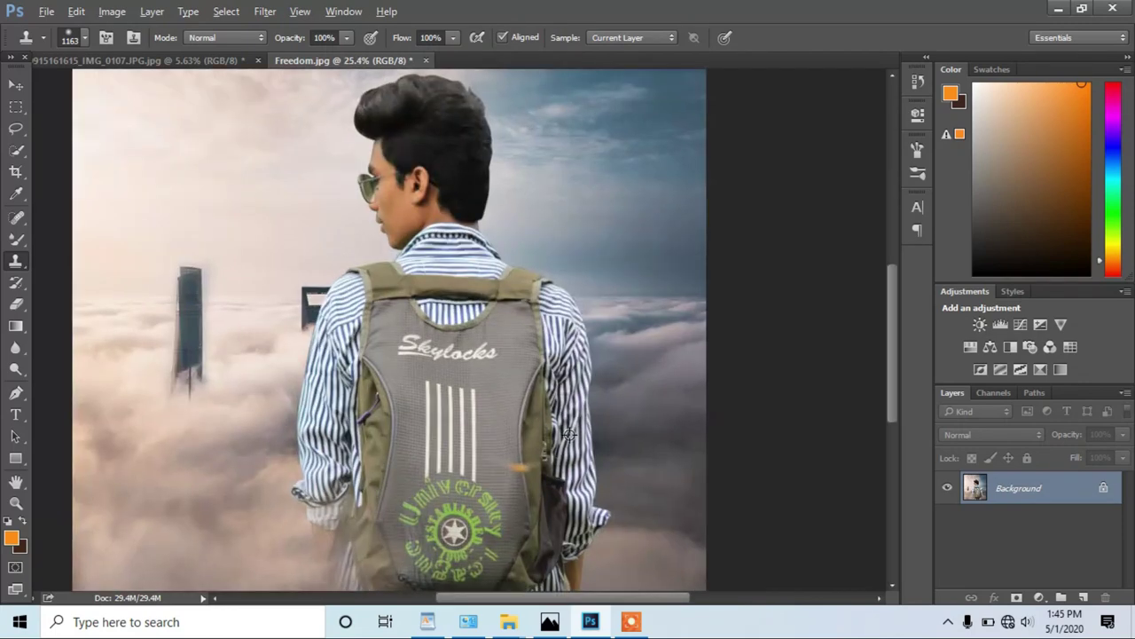
pyautogui.scroll(2, 532, 390)
pyautogui.scroll(1, 461, 346)
# Step: Shrink the clone brush to 374 px and blend the hand, shirt hem and cuff into clouds
pyautogui.rightClick(520, 300)
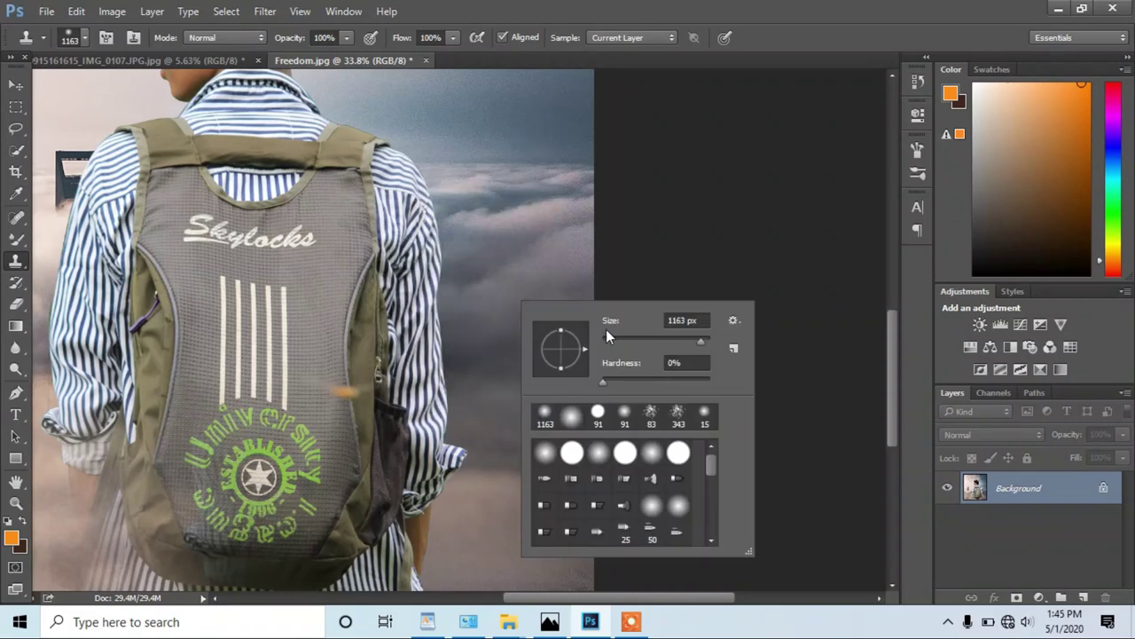
pyautogui.moveTo(691, 343); pyautogui.dragTo(653, 338)
pyautogui.click(502, 312)
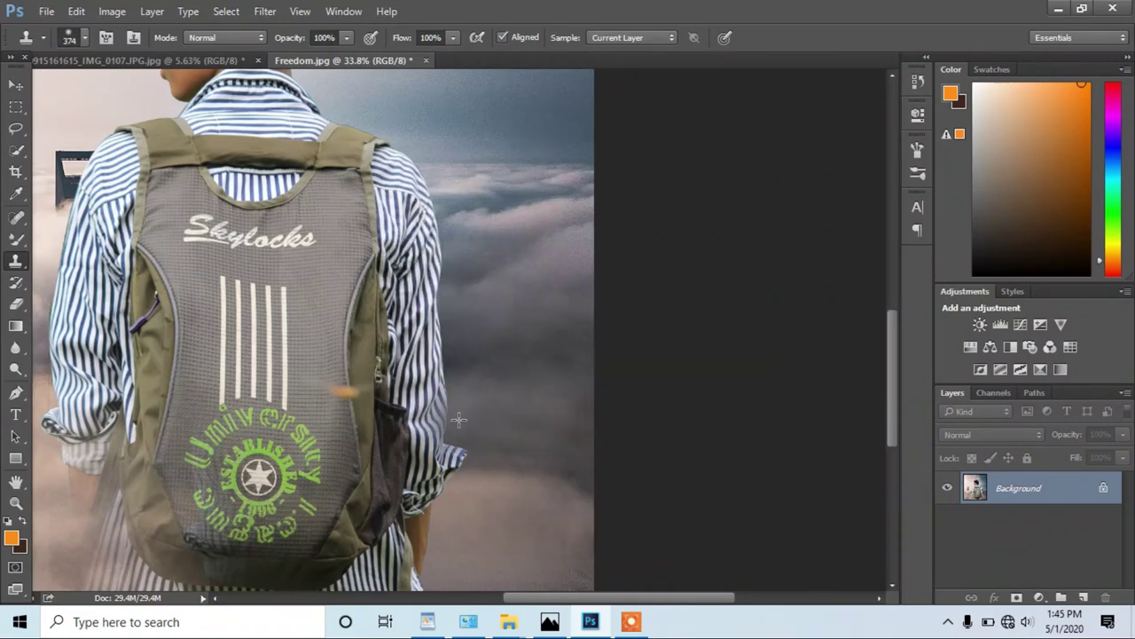
pyautogui.moveTo(458, 419); pyautogui.dragTo(431, 550)
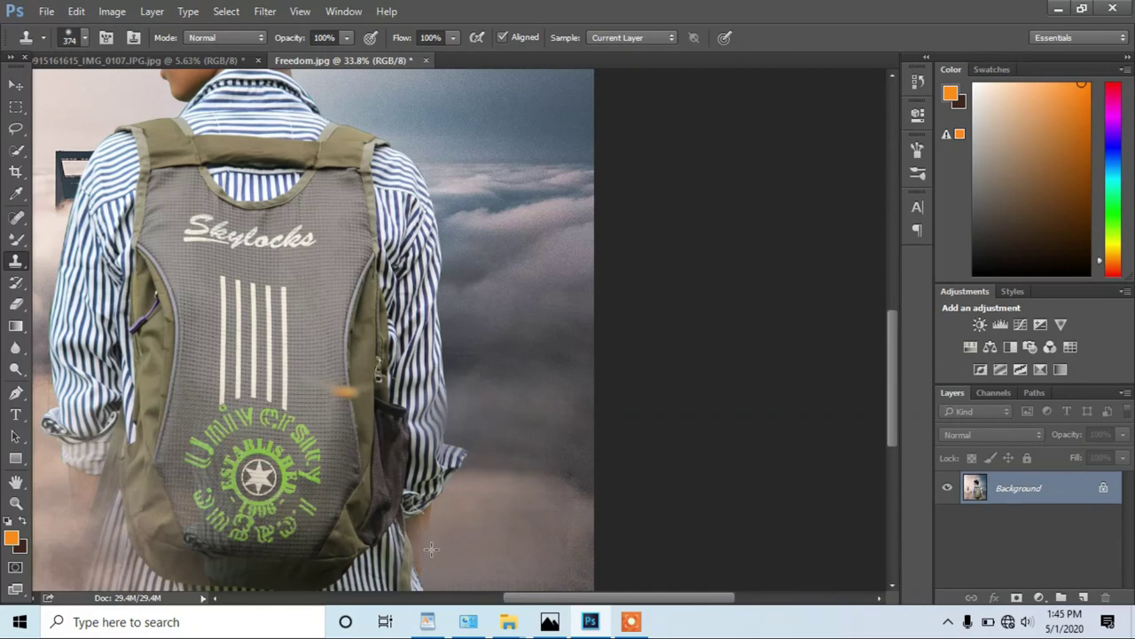
pyautogui.scroll(-5, 431, 550)
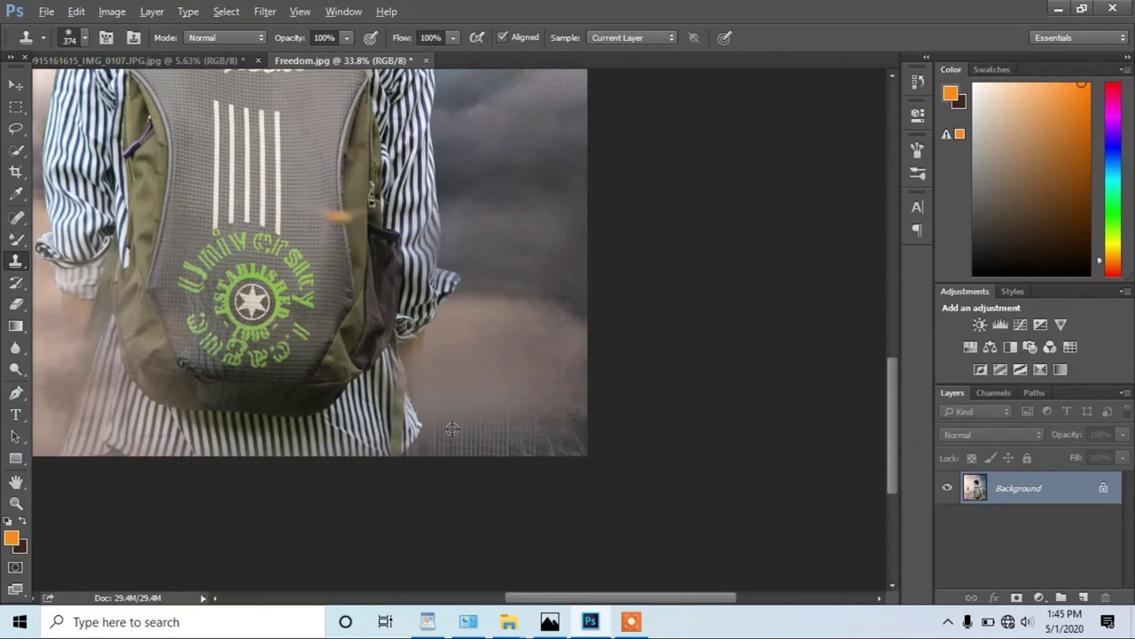
pyautogui.moveTo(452, 429)
pyautogui.mouseDown()
pyautogui.moveTo(418, 426)
pyautogui.moveTo(432, 428)
pyautogui.moveTo(402, 375)
pyautogui.mouseUp()
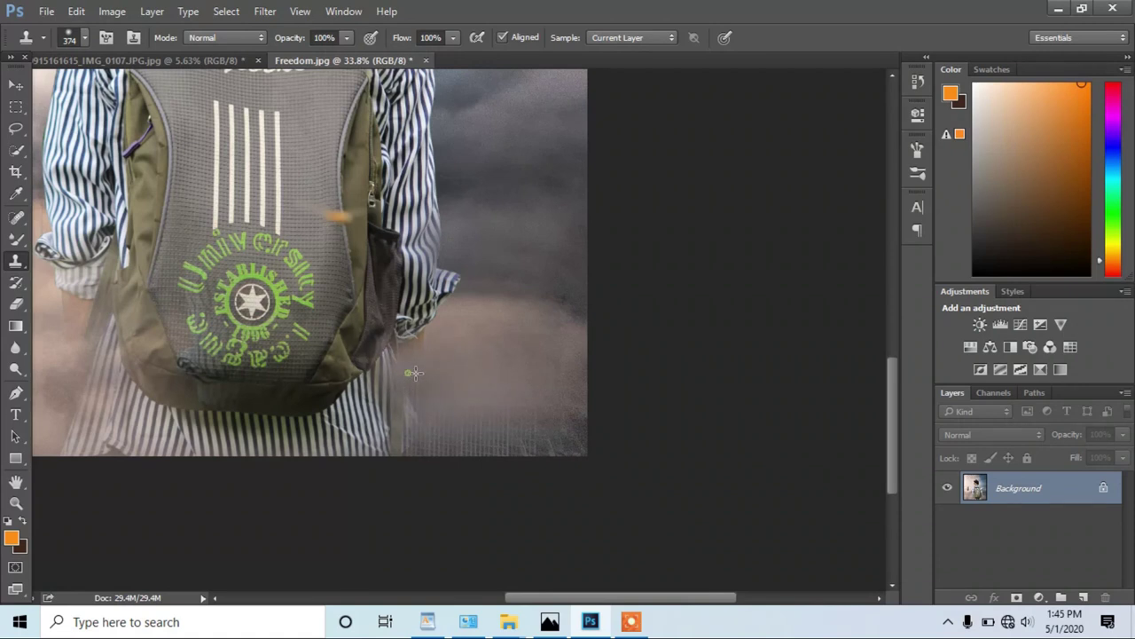
pyautogui.moveTo(485, 314)
pyautogui.mouseDown()
pyautogui.moveTo(486, 286)
pyautogui.moveTo(433, 297)
pyautogui.mouseUp()
pyautogui.keyDown('alt'); pyautogui.click(536, 271); pyautogui.keyUp('alt')
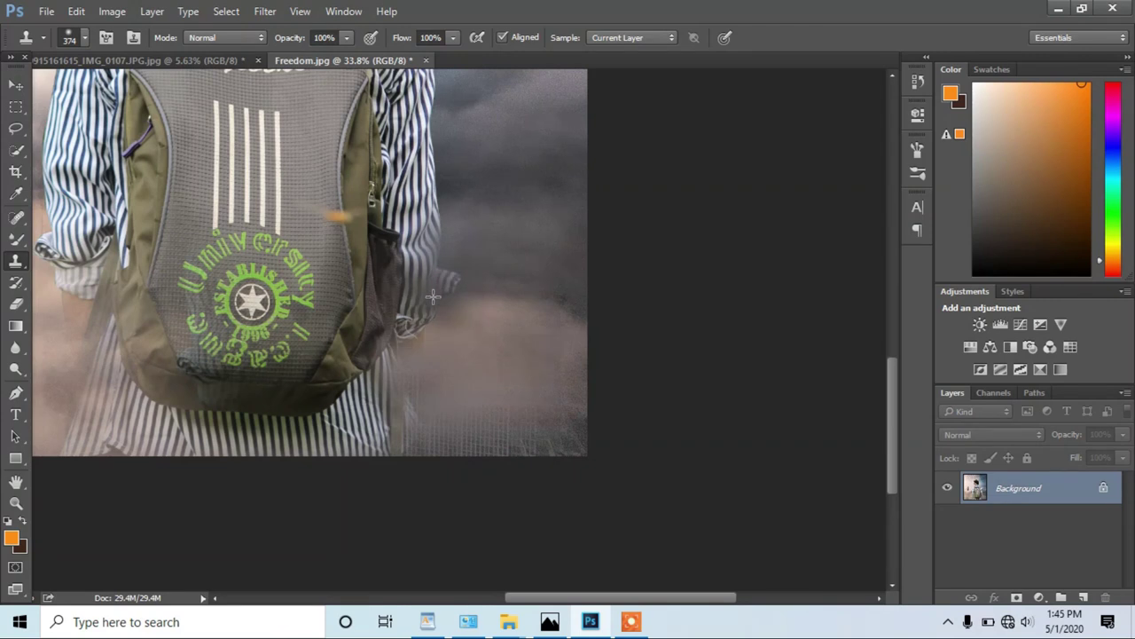
pyautogui.hotkey('ctrl', 'z')
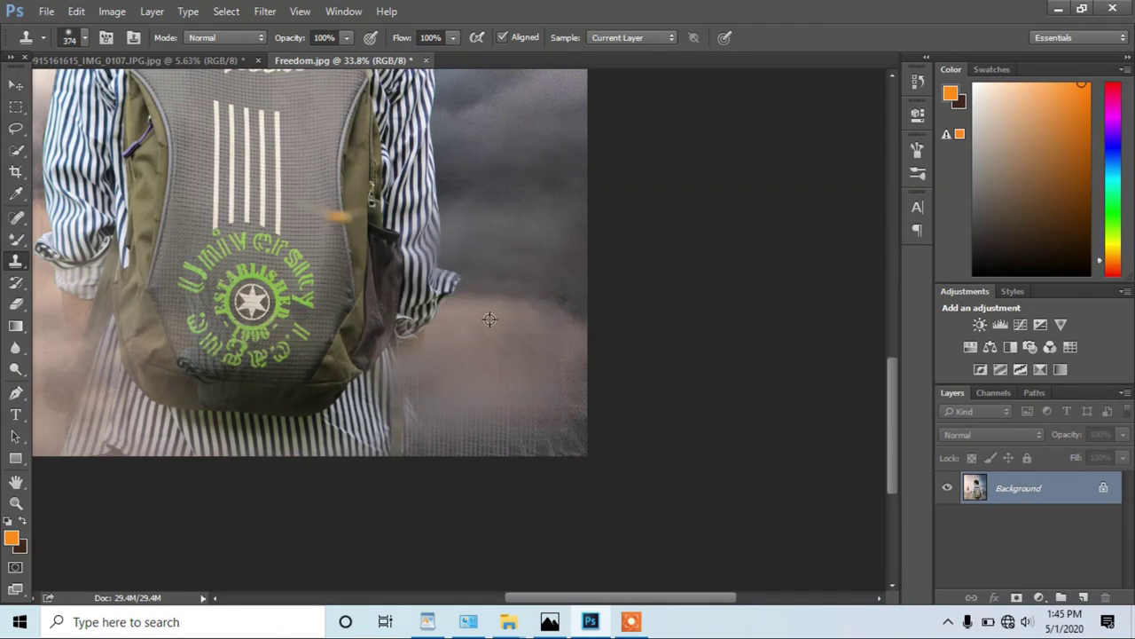
pyautogui.moveTo(490, 318); pyautogui.dragTo(462, 344)
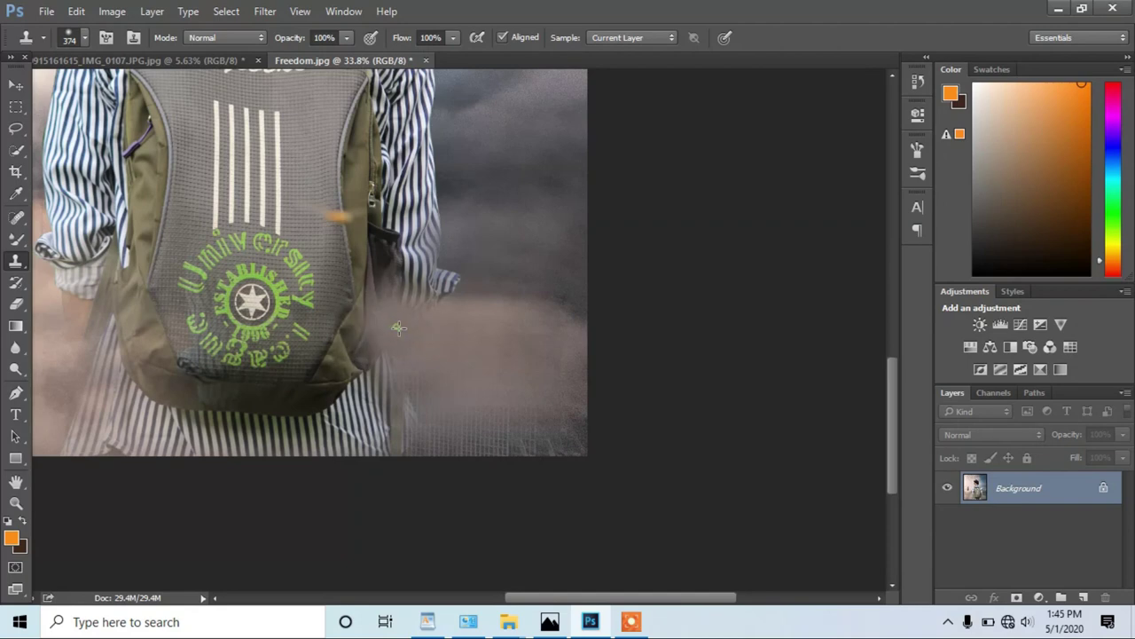
# Step: Enlarge the clone brush to 467, then 1163 px, painting soft cloud over the lower backpack
pyautogui.hotkey('ctrl', '0')
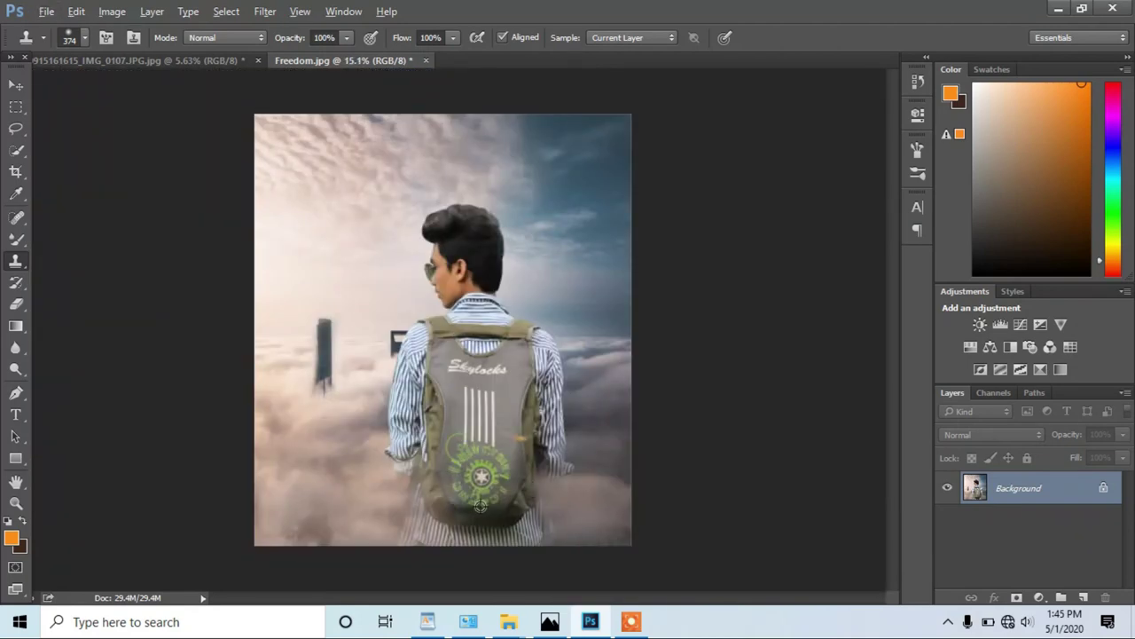
pyautogui.scroll(3, 460, 446)
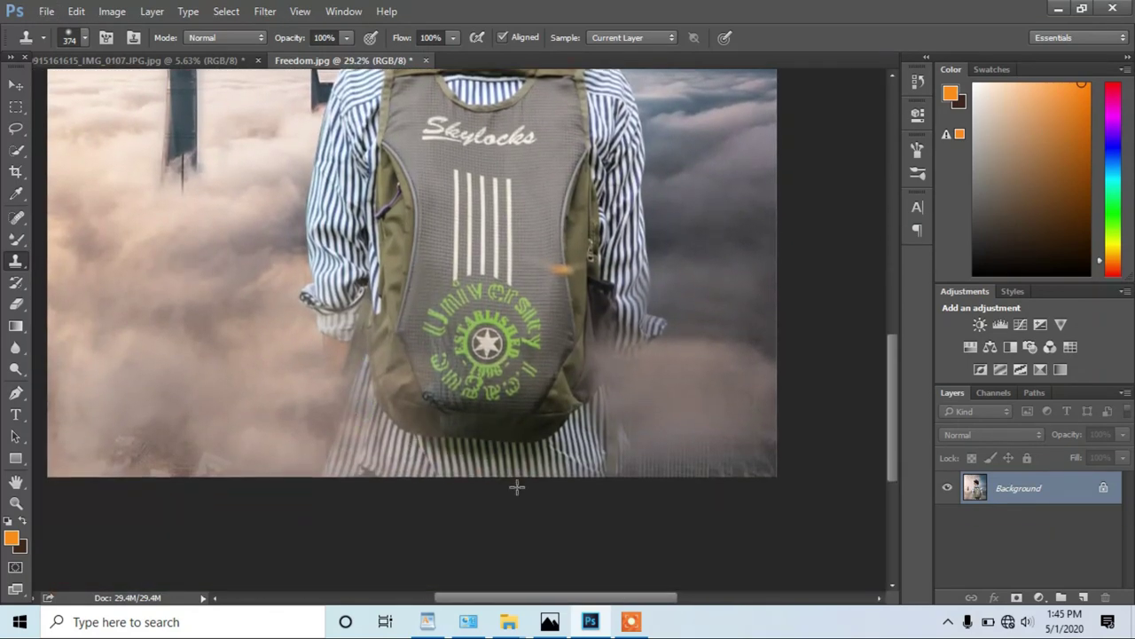
pyautogui.rightClick(120, 257)
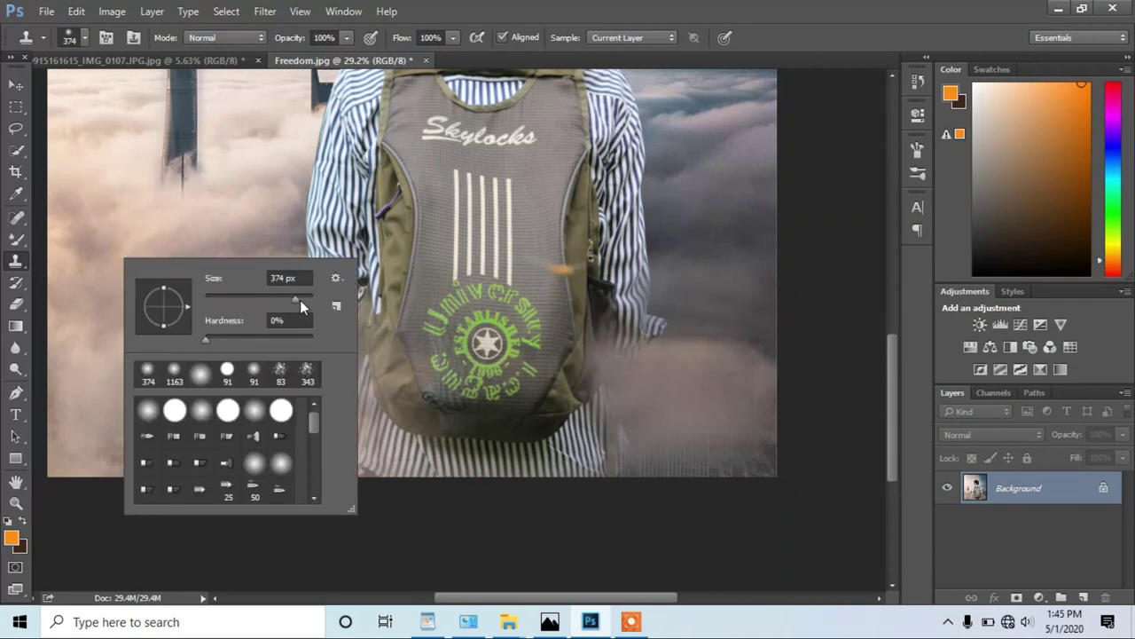
pyautogui.moveTo(300, 300); pyautogui.dragTo(306, 299)
pyautogui.click(479, 448)
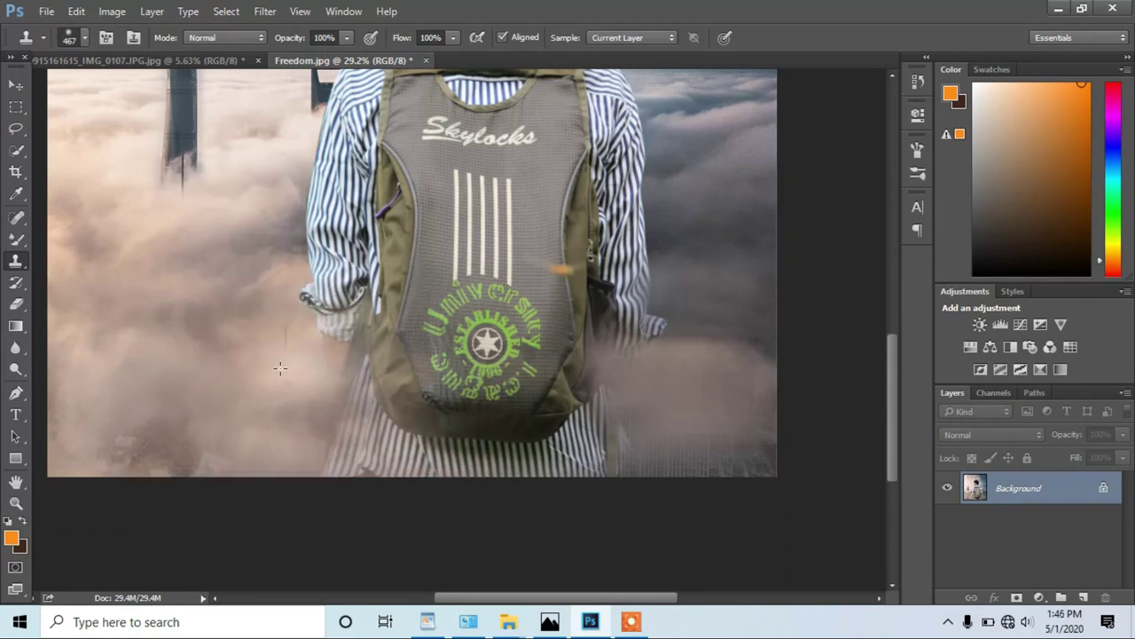
pyautogui.rightClick(222, 294)
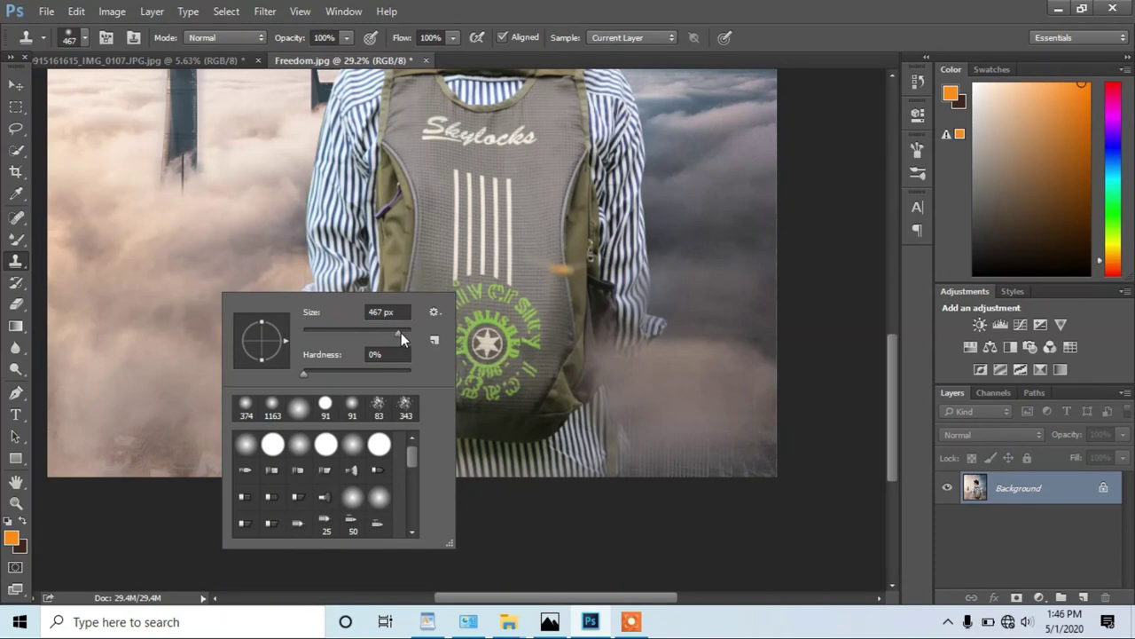
pyautogui.click(401, 333)
pyautogui.press('Return')
pyautogui.click(402, 412)
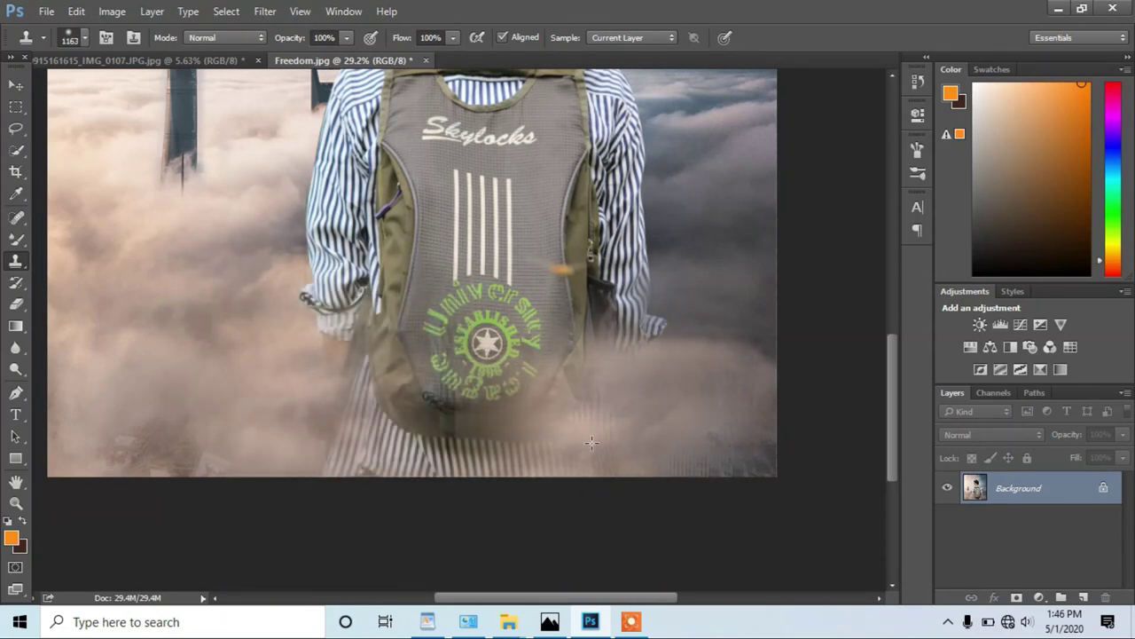
pyautogui.hotkey('ctrl', '0')
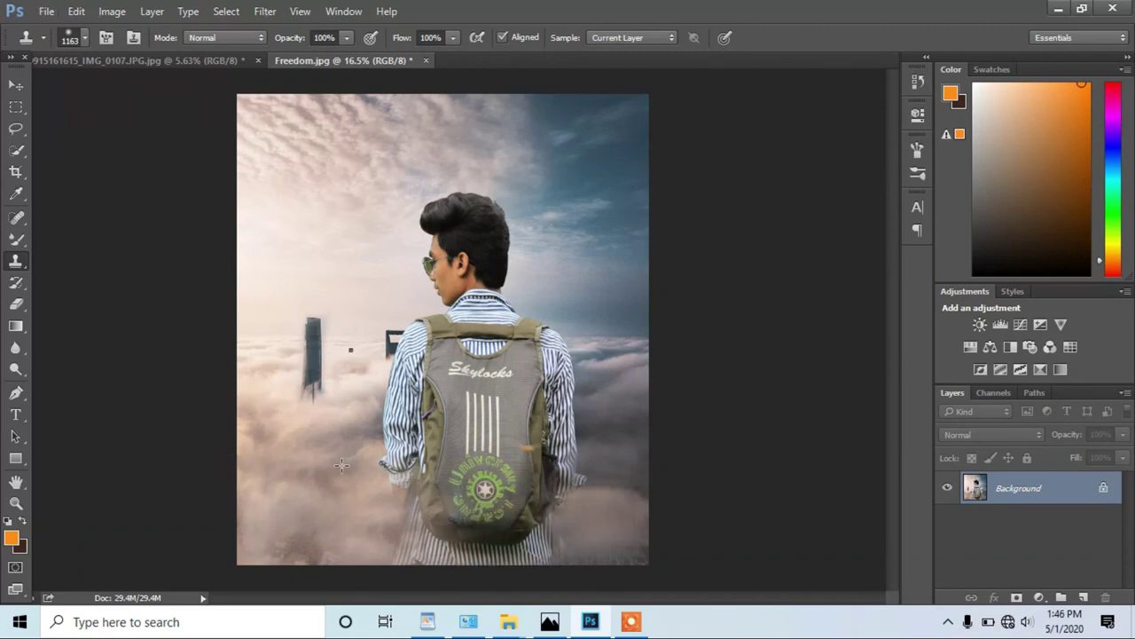
# Step: Set the clone brush size to 436 px
pyautogui.rightClick(350, 349)
pyautogui.write('436')
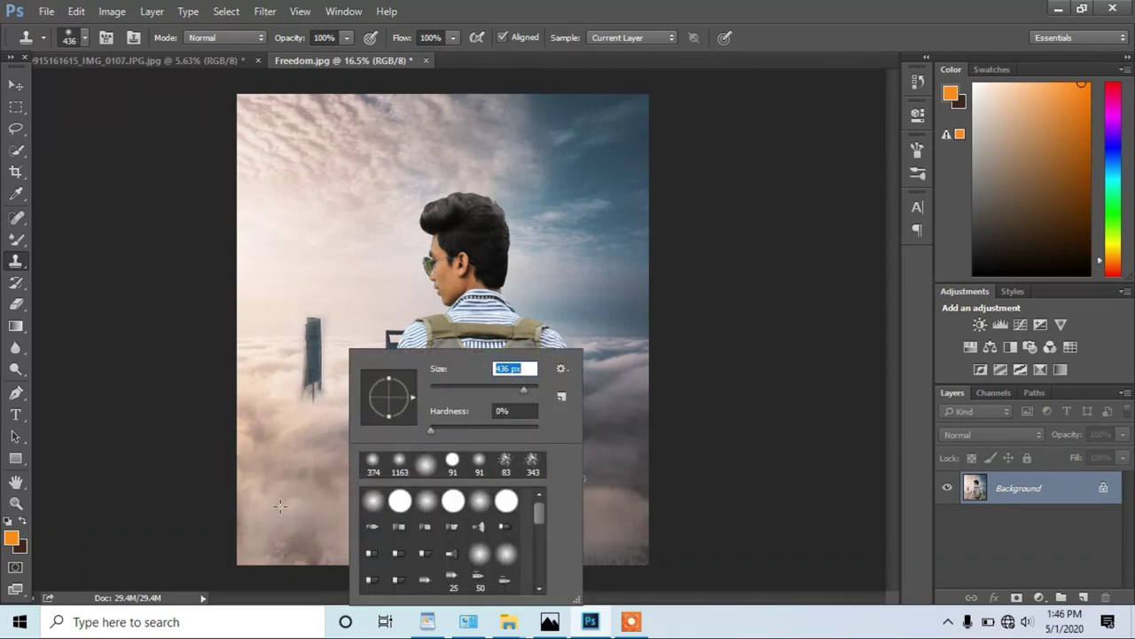
pyautogui.press('Return')
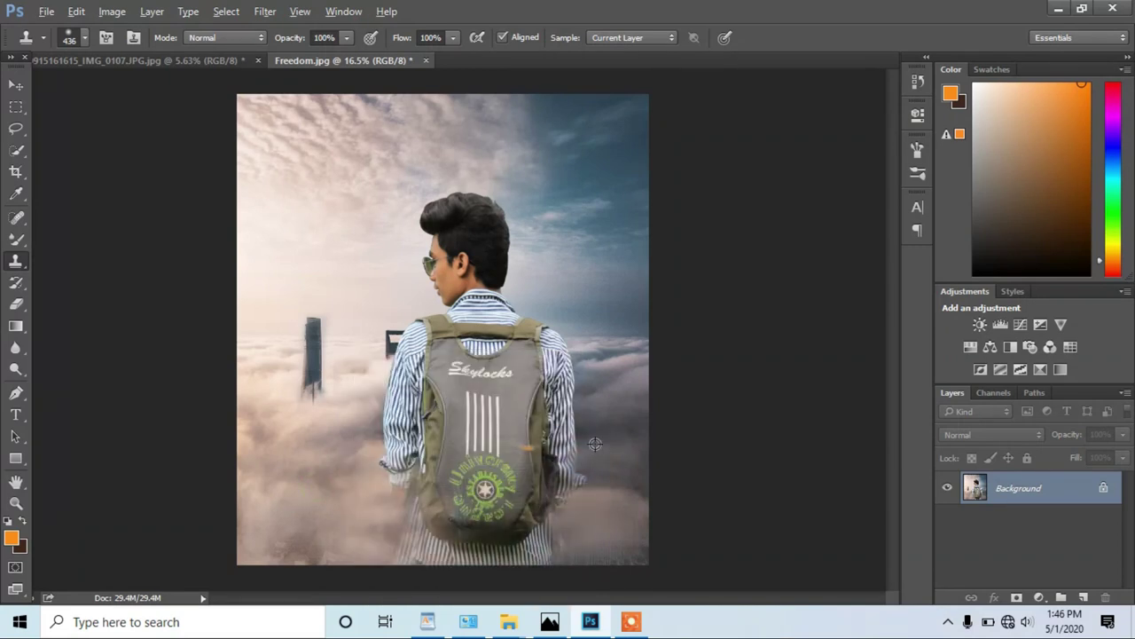
pyautogui.scroll(-3, 601, 488)
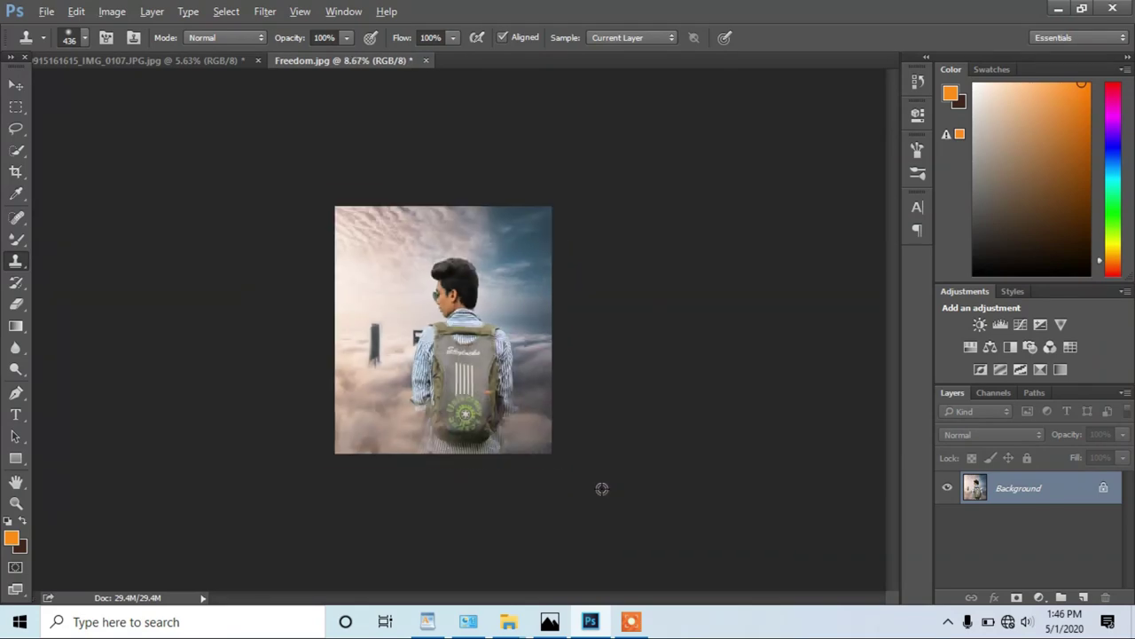
# Step: Smudge the hair's top and right edges into the sky with the Smudge Tool
pyautogui.scroll(10, 524, 364)
pyautogui.rightClick(15, 348)
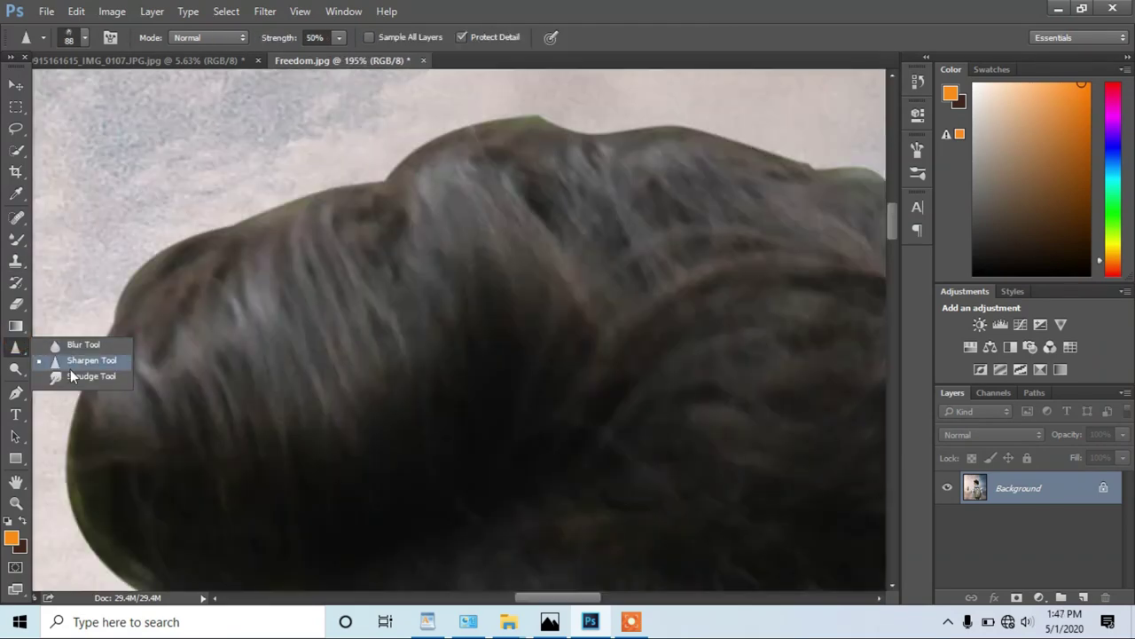
pyautogui.click(70, 373)
pyautogui.moveTo(110, 340)
pyautogui.mouseDown()
pyautogui.moveTo(116, 299)
pyautogui.moveTo(170, 254)
pyautogui.moveTo(123, 407)
pyautogui.mouseUp()
pyautogui.moveTo(160, 371)
pyautogui.mouseDown()
pyautogui.moveTo(183, 319)
pyautogui.moveTo(295, 313)
pyautogui.moveTo(179, 359)
pyautogui.mouseUp()
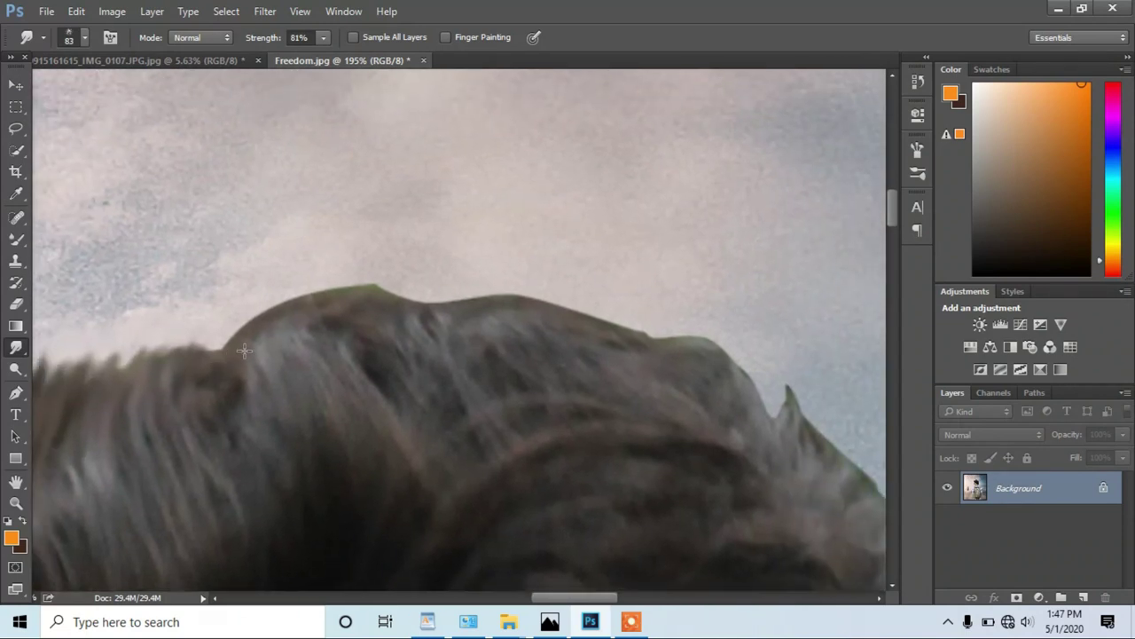
pyautogui.moveTo(267, 308)
pyautogui.mouseDown()
pyautogui.moveTo(238, 349)
pyautogui.moveTo(302, 311)
pyautogui.moveTo(390, 297)
pyautogui.moveTo(302, 310)
pyautogui.moveTo(341, 301)
pyautogui.moveTo(396, 312)
pyautogui.mouseUp()
pyautogui.keyDown('alt'); pyautogui.scroll(-5, 426, 319); pyautogui.keyUp('alt')
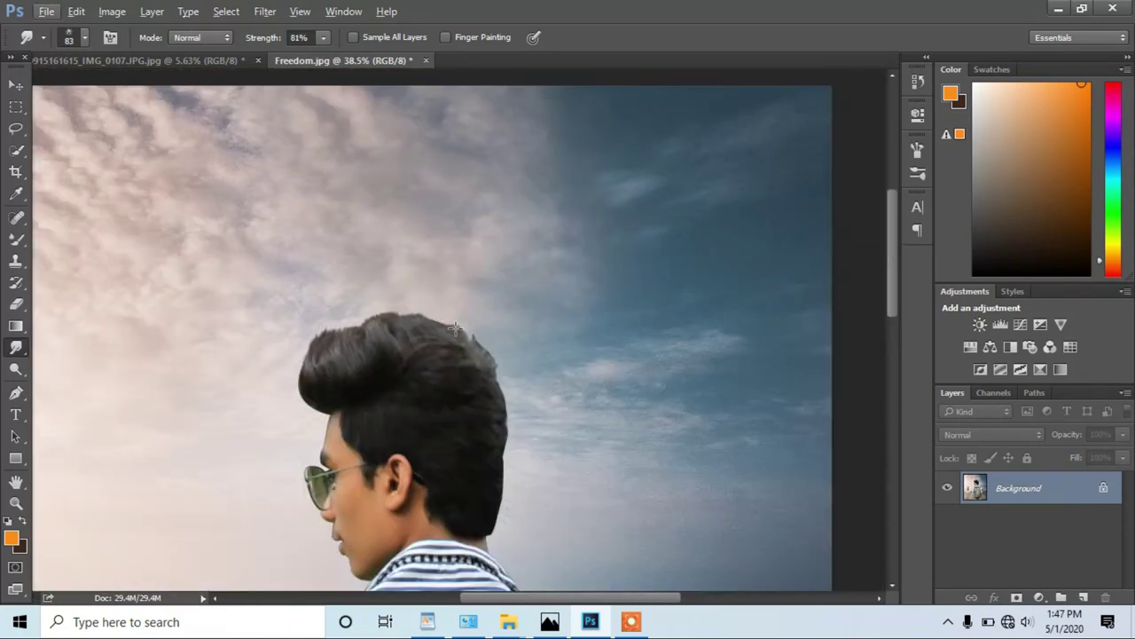
pyautogui.keyDown('alt'); pyautogui.scroll(3, 363, 324); pyautogui.keyUp('alt')
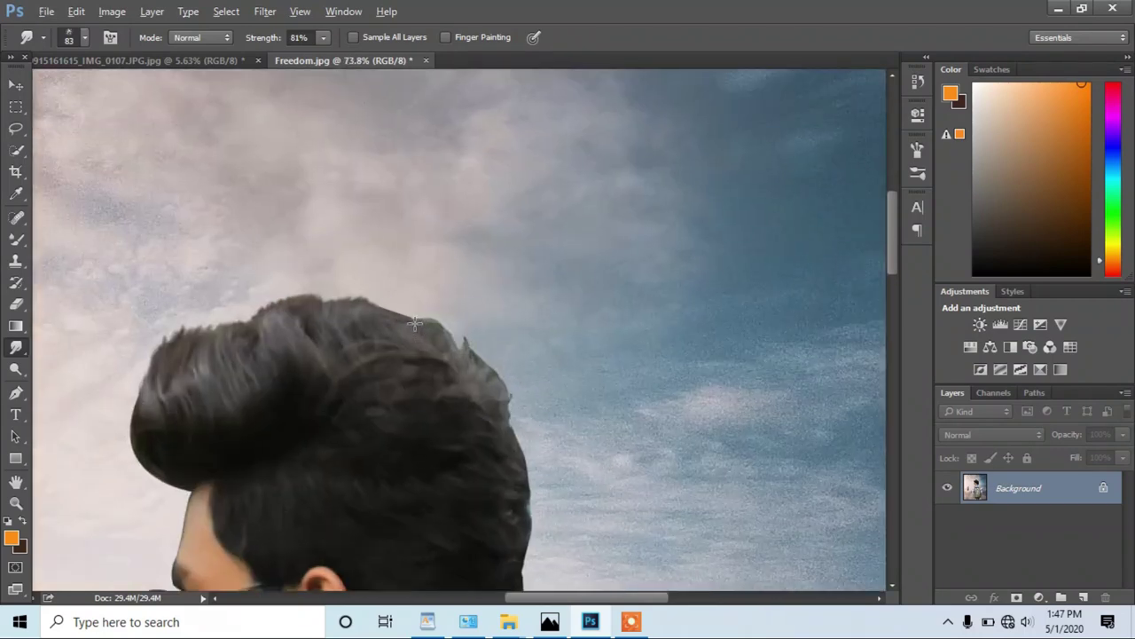
pyautogui.keyDown('alt'); pyautogui.scroll(2, 363, 310); pyautogui.keyUp('alt')
pyautogui.moveTo(371, 314)
pyautogui.mouseDown()
pyautogui.moveTo(425, 320)
pyautogui.moveTo(491, 394)
pyautogui.moveTo(443, 351)
pyautogui.moveTo(485, 358)
pyautogui.moveTo(448, 255)
pyautogui.mouseUp()
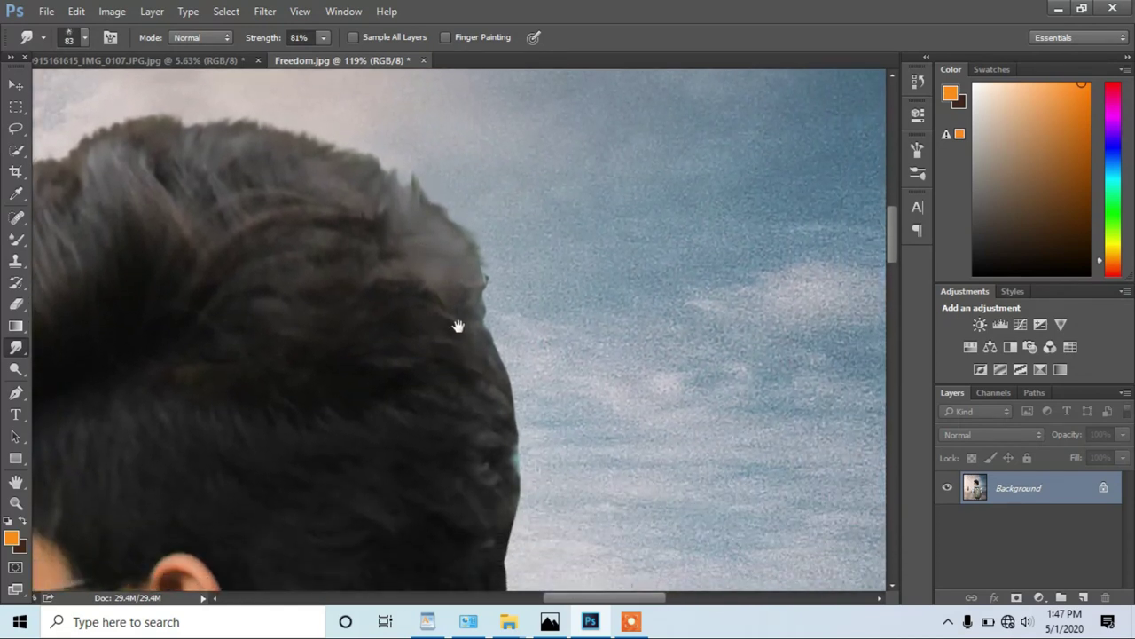
pyautogui.moveTo(469, 345)
pyautogui.mouseDown()
pyautogui.moveTo(497, 368)
pyautogui.moveTo(414, 298)
pyautogui.moveTo(452, 337)
pyautogui.moveTo(410, 329)
pyautogui.moveTo(398, 297)
pyautogui.moveTo(459, 383)
pyautogui.moveTo(429, 345)
pyautogui.moveTo(447, 408)
pyautogui.moveTo(421, 354)
pyautogui.mouseUp()
pyautogui.moveTo(423, 463)
pyautogui.mouseDown()
pyautogui.moveTo(420, 397)
pyautogui.moveTo(400, 461)
pyautogui.mouseUp()
# Step: Smudge the hair's left edge, quiff front and top outline outward into the sky
pyautogui.scroll(-3, 420, 397)
pyautogui.scroll(-5, 400, 461)
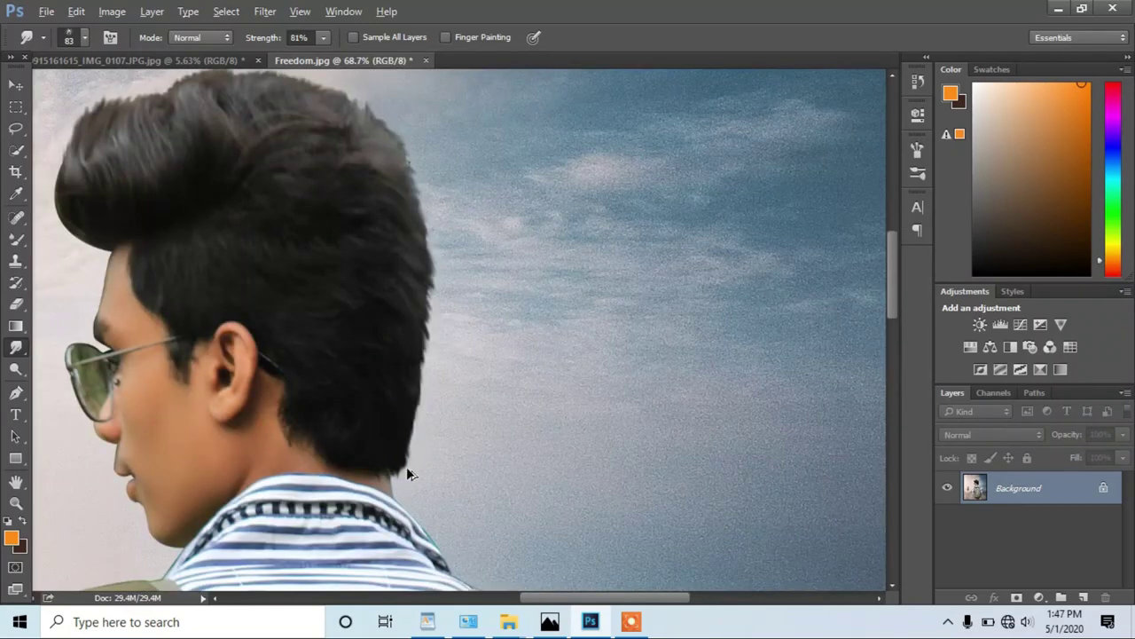
pyautogui.scroll(2, 403, 463)
pyautogui.scroll(3, 401, 461)
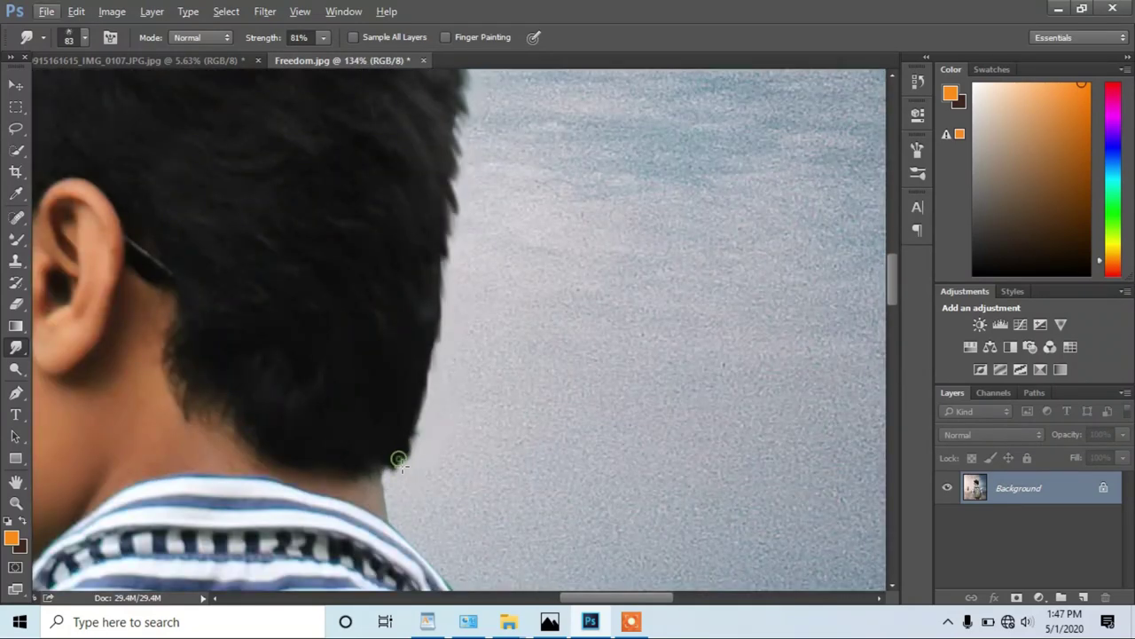
pyautogui.scroll(-5, 411, 426)
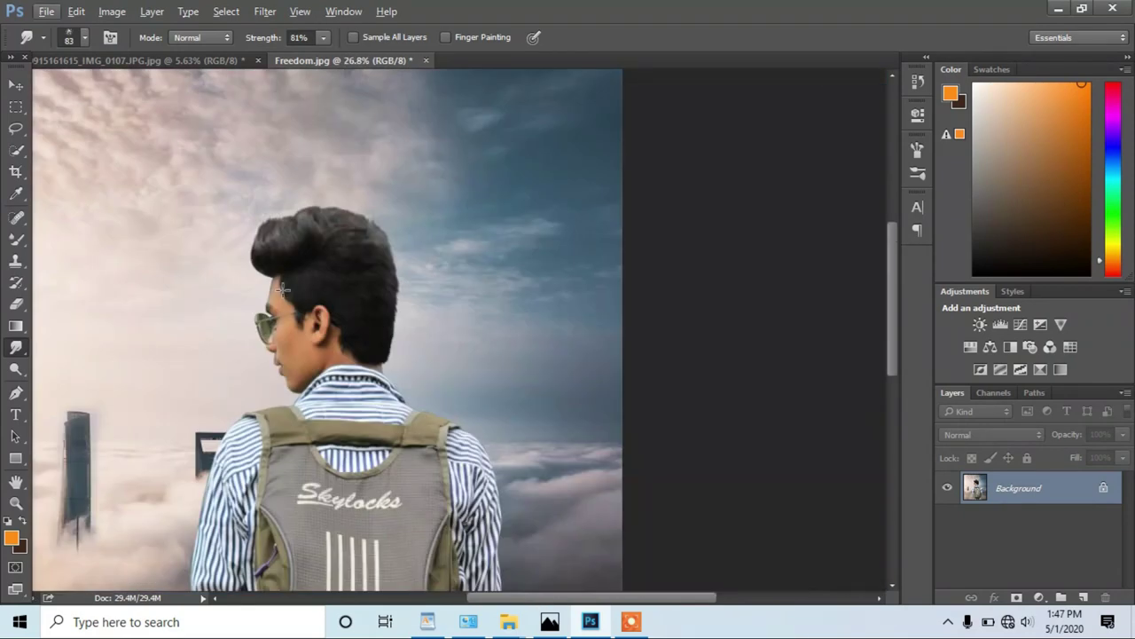
pyautogui.scroll(2, 282, 288)
pyautogui.scroll(2, 271, 287)
pyautogui.scroll(2, 284, 310)
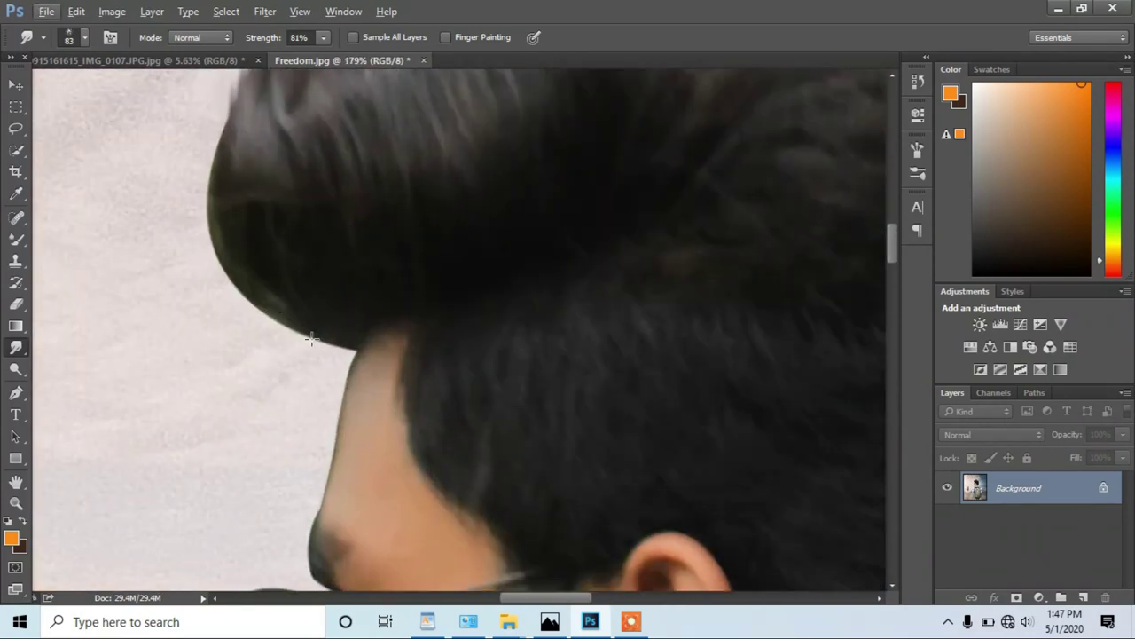
pyautogui.moveTo(278, 317); pyautogui.dragTo(266, 313)
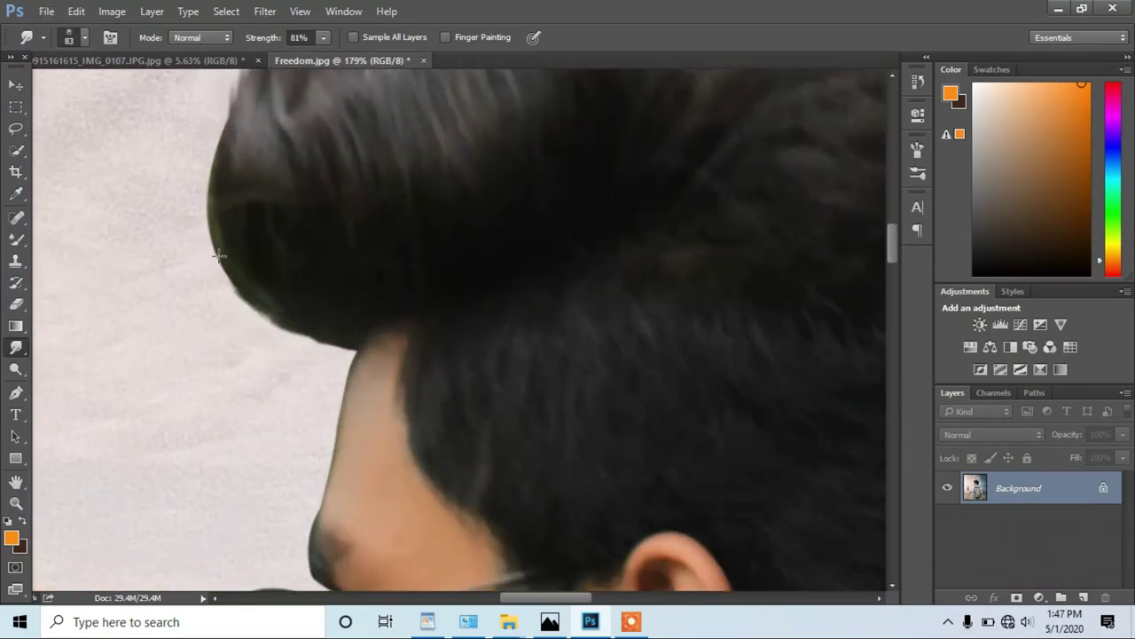
pyautogui.moveTo(218, 256); pyautogui.dragTo(236, 275)
pyautogui.moveTo(215, 201); pyautogui.dragTo(213, 192)
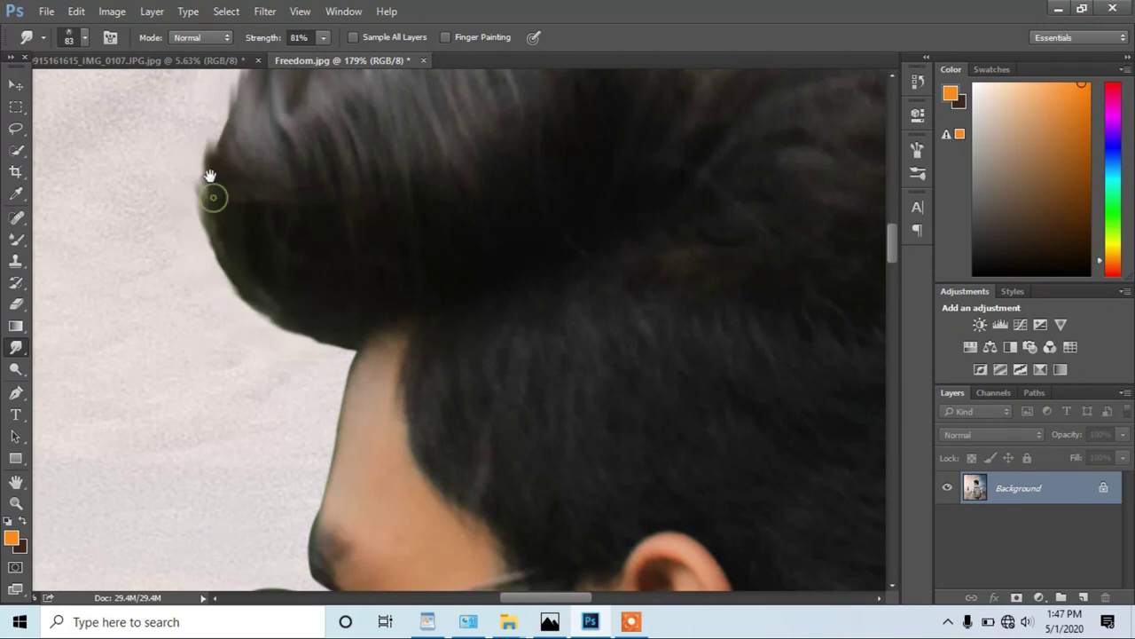
pyautogui.scroll(3, 222, 293)
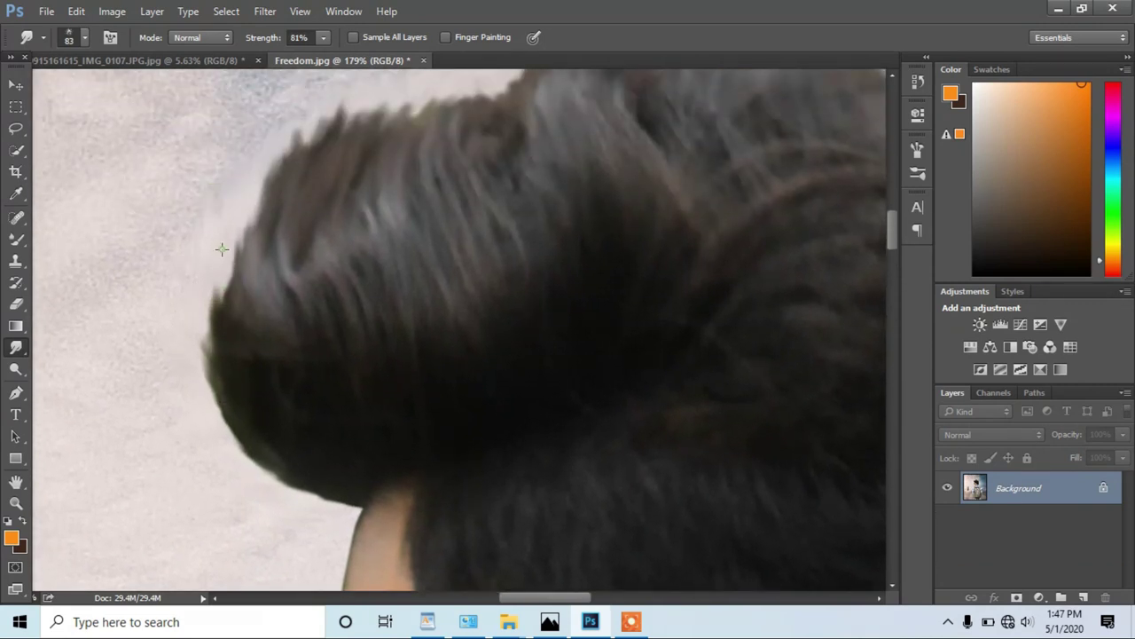
pyautogui.scroll(-4, 233, 248)
pyautogui.scroll(2, 346, 218)
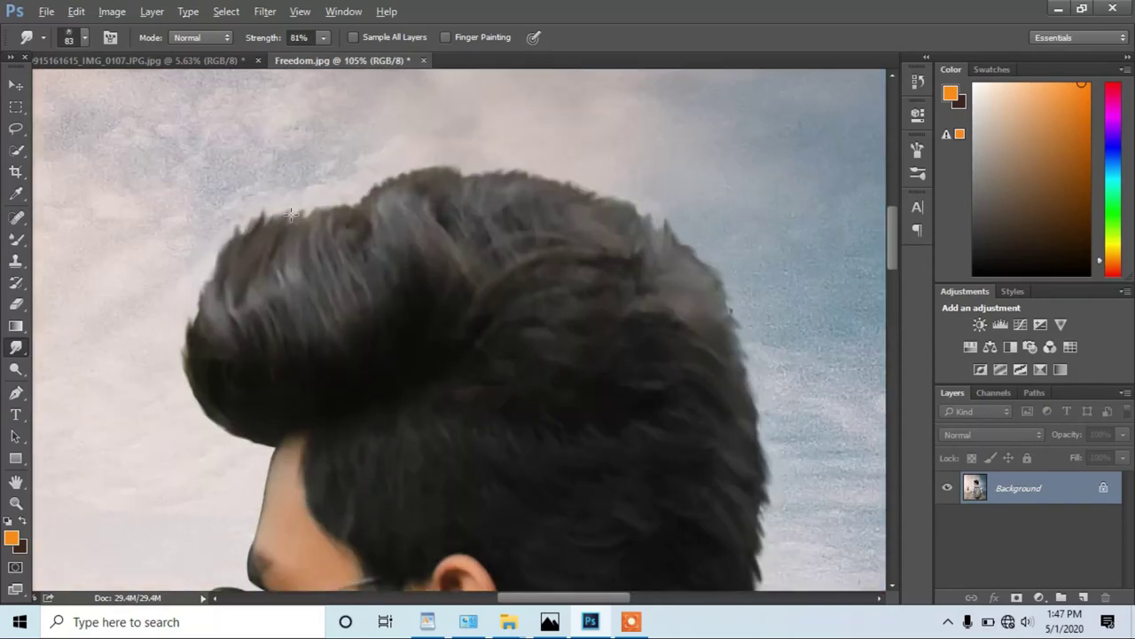
pyautogui.scroll(1, 346, 219)
pyautogui.moveTo(346, 218); pyautogui.dragTo(358, 211)
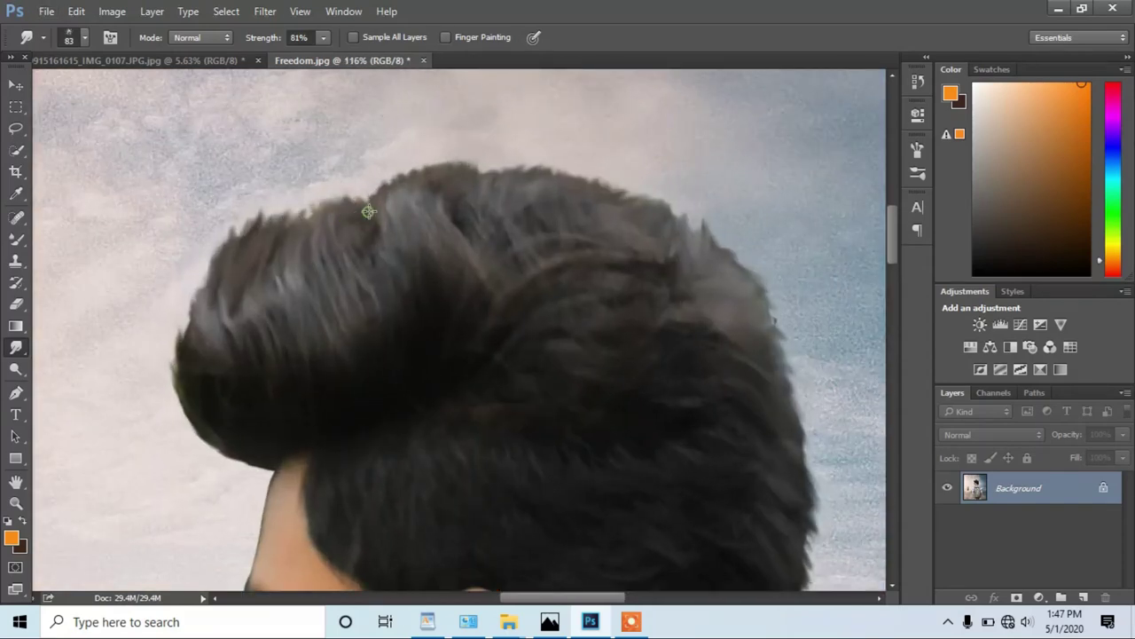
pyautogui.scroll(-2, 377, 248)
pyautogui.scroll(-2, 381, 257)
pyautogui.scroll(-2, 389, 302)
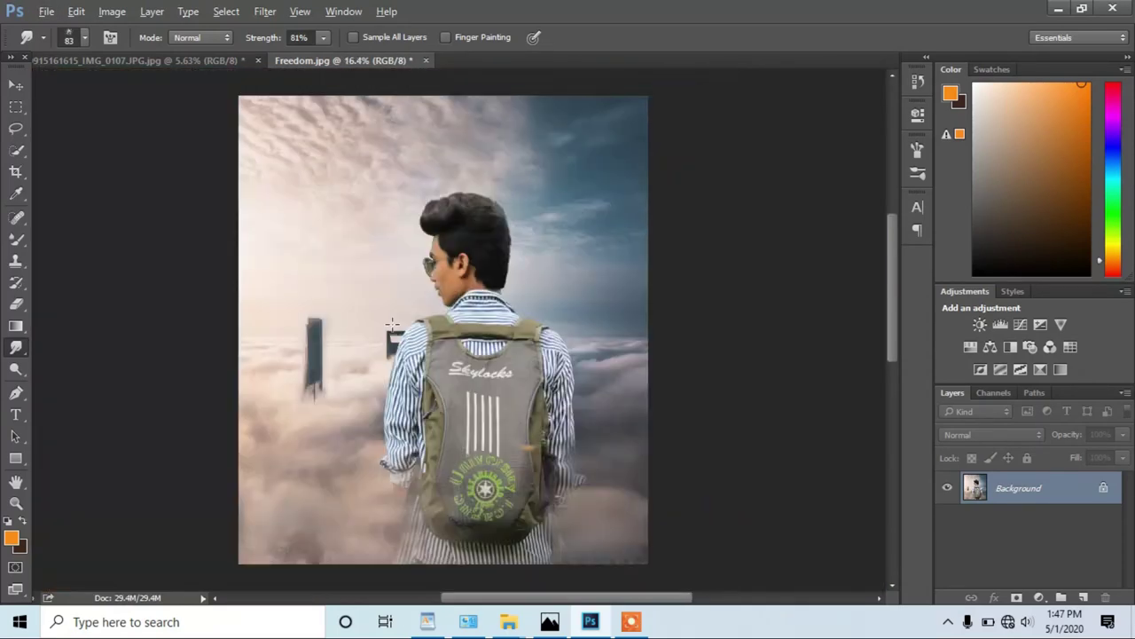
# Step: In Liquify, push the top and upper-left contour of the hair upward
pyautogui.click(264, 12)
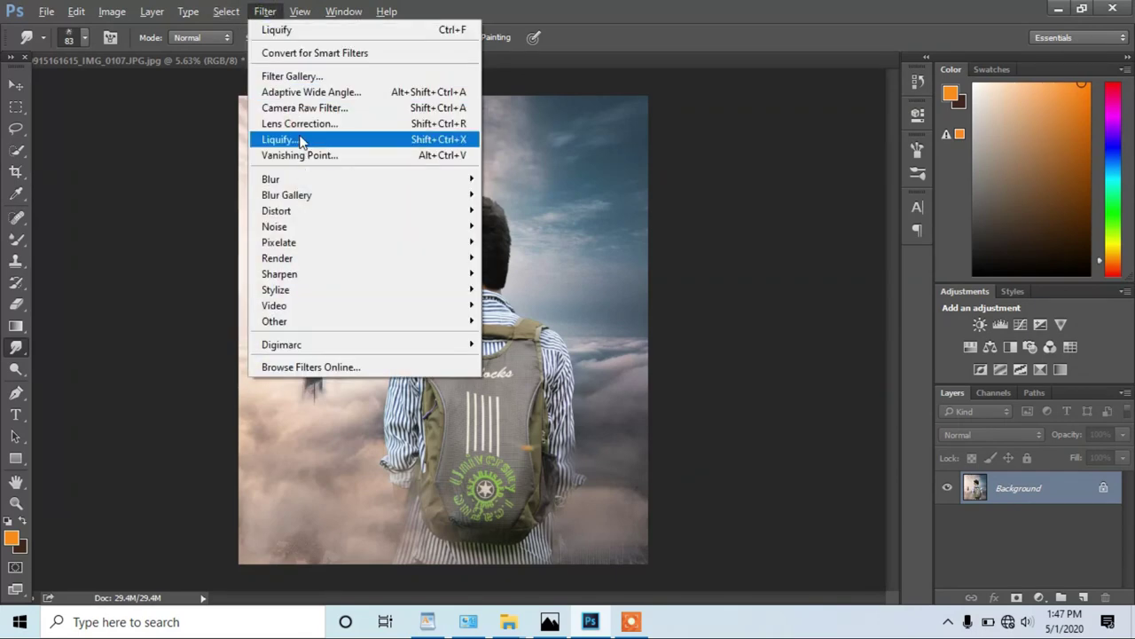
pyautogui.click(300, 140)
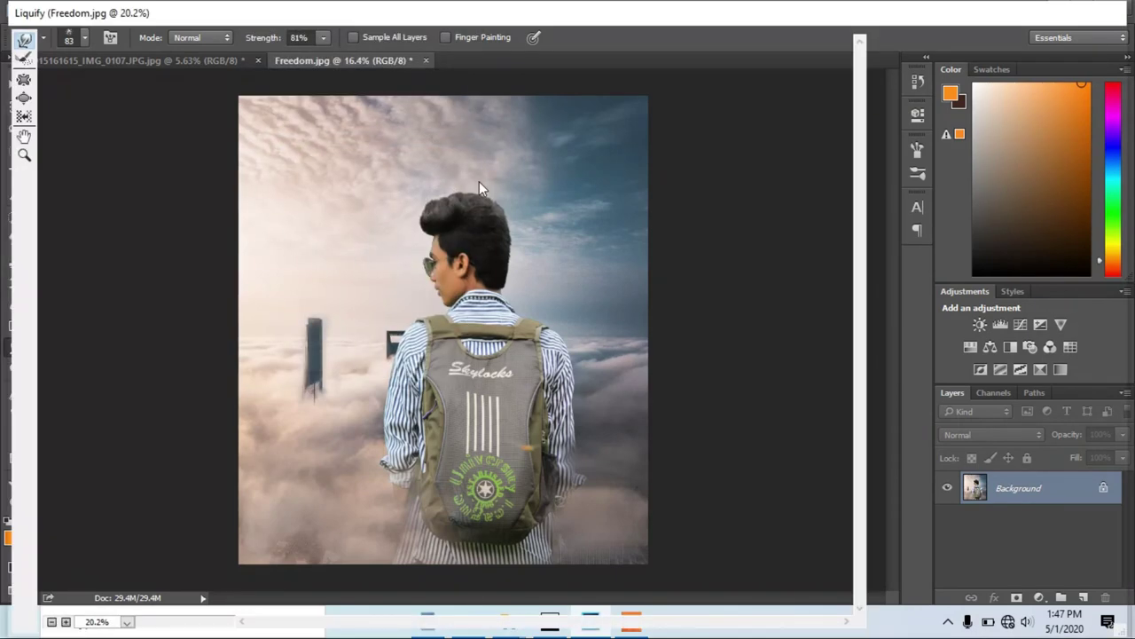
pyautogui.scroll(2, 474, 191)
pyautogui.scroll(1, 497, 230)
pyautogui.scroll(1, 523, 273)
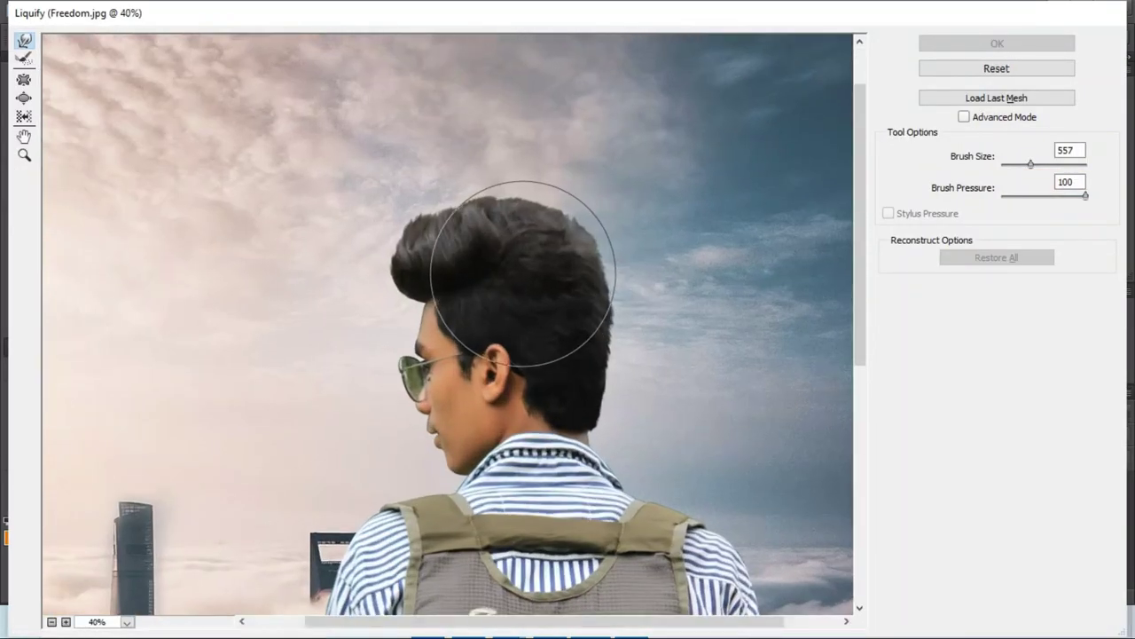
pyautogui.scroll(1, 523, 273)
pyautogui.scroll(1, 311, 222)
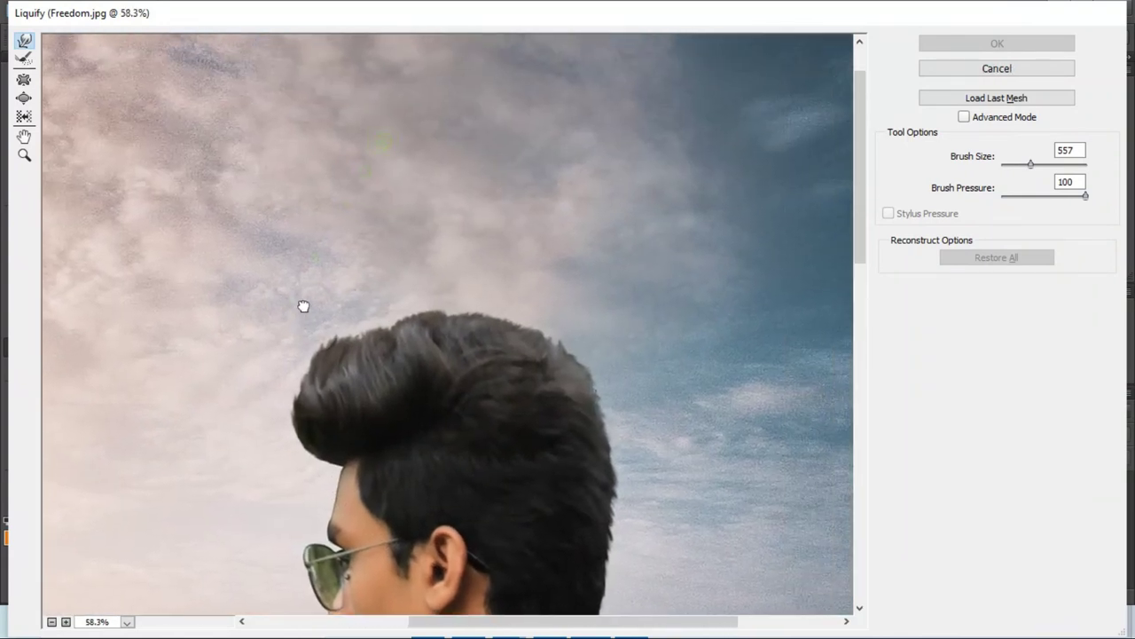
pyautogui.moveTo(383, 258); pyautogui.dragTo(350, 281)
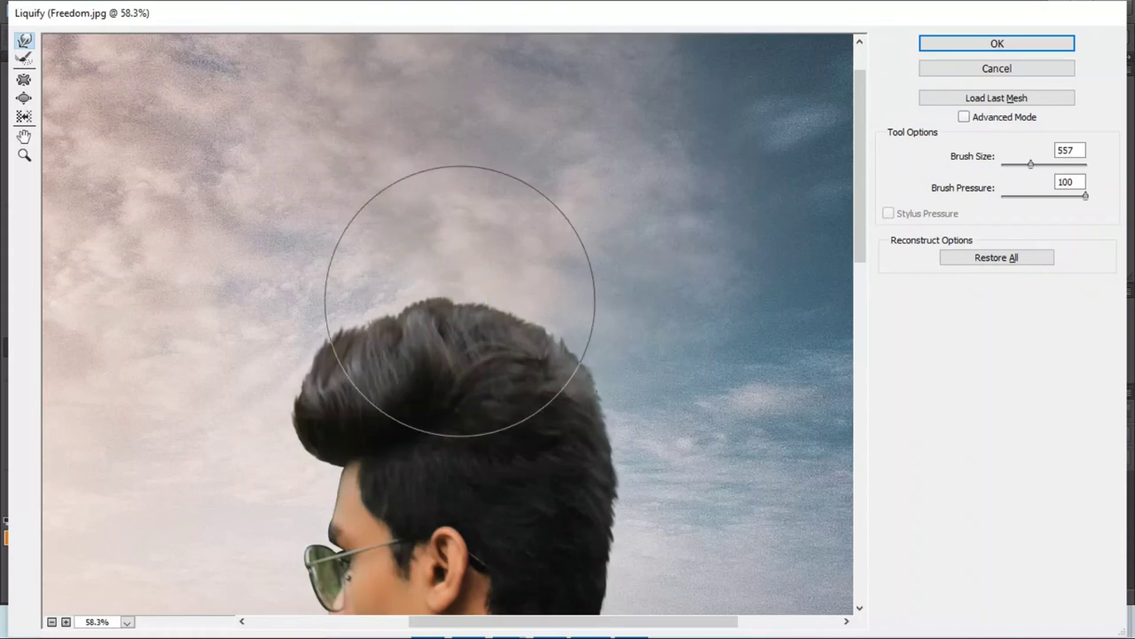
pyautogui.moveTo(293, 347)
pyautogui.mouseDown()
pyautogui.moveTo(302, 355)
pyautogui.moveTo(340, 310)
pyautogui.moveTo(312, 343)
pyautogui.moveTo(375, 297)
pyautogui.mouseUp()
# Step: Push the hair's front up and round its top, then apply the Liquify warp
pyautogui.hotkey('ctrl', '-')
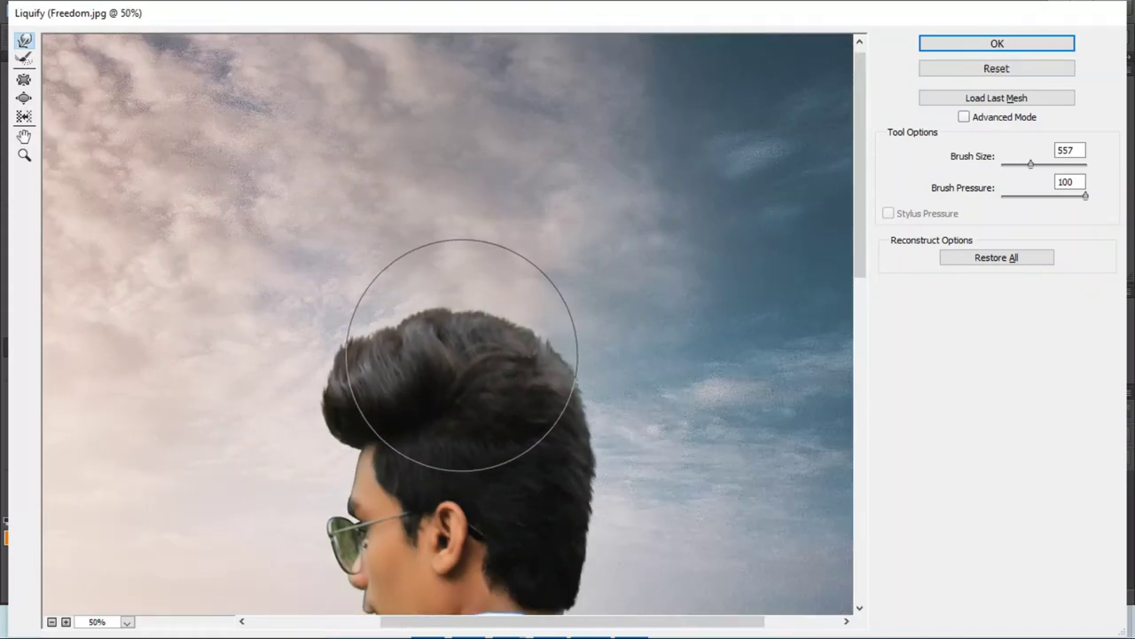
pyautogui.hotkey('ctrl', '-')
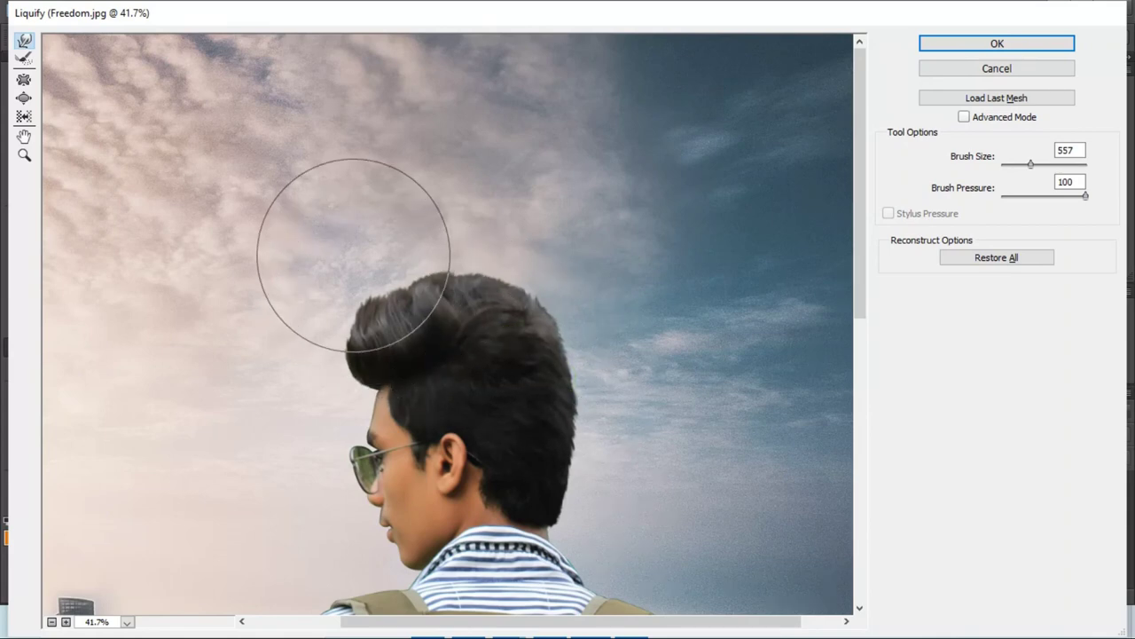
pyautogui.moveTo(385, 284); pyautogui.dragTo(349, 286)
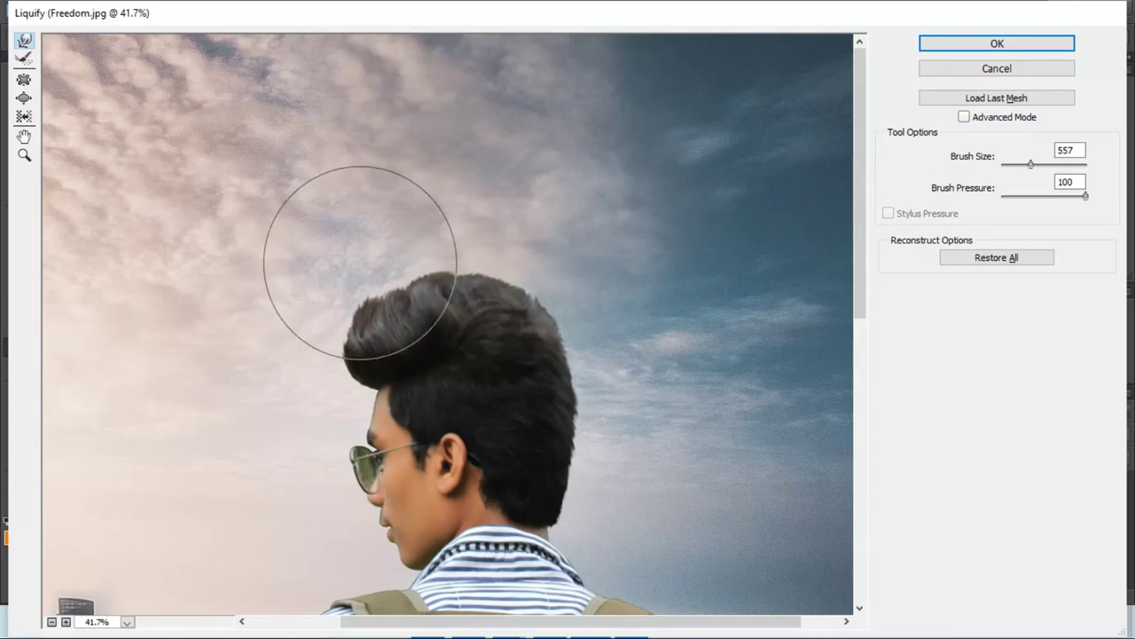
pyautogui.moveTo(444, 254)
pyautogui.mouseDown()
pyautogui.moveTo(392, 285)
pyautogui.moveTo(479, 270)
pyautogui.mouseUp()
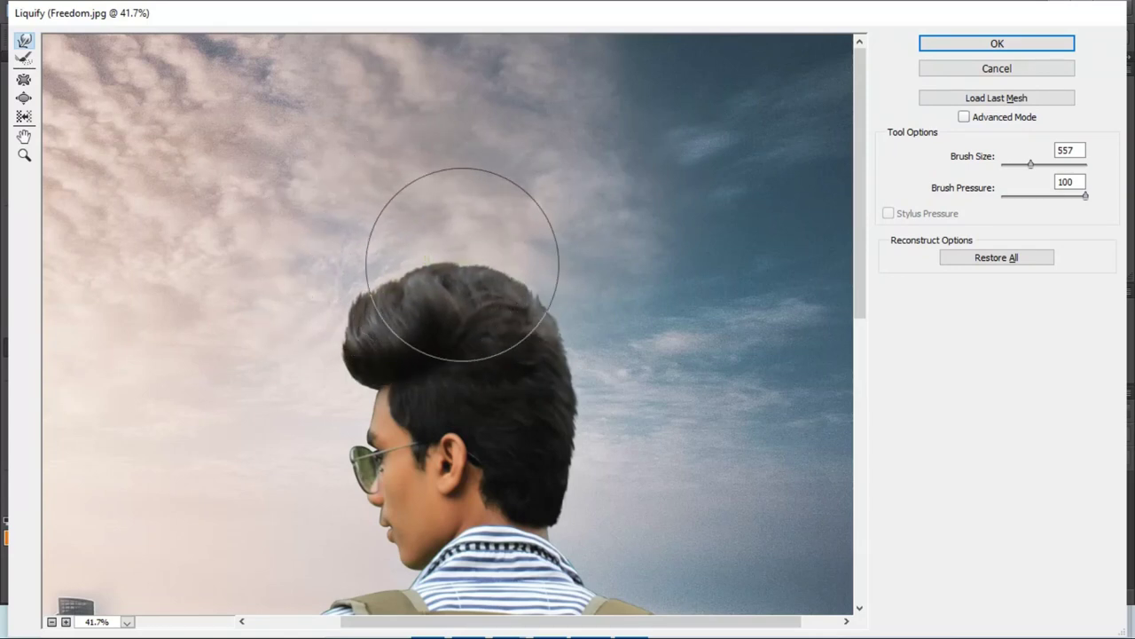
pyautogui.click(985, 44)
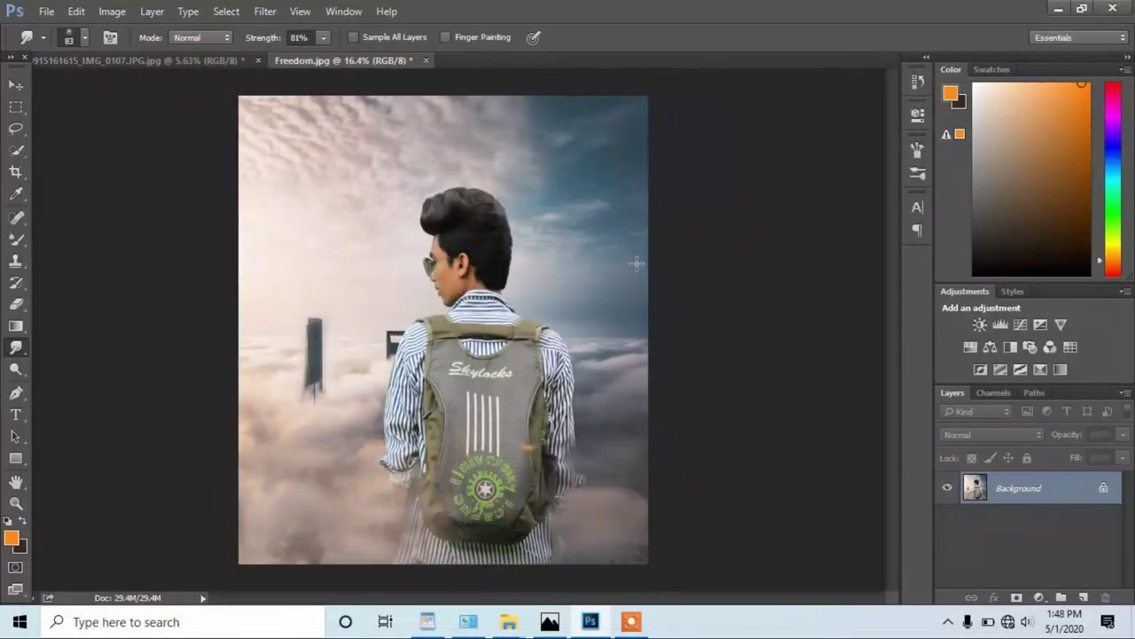
pyautogui.scroll(-1, 461, 266)
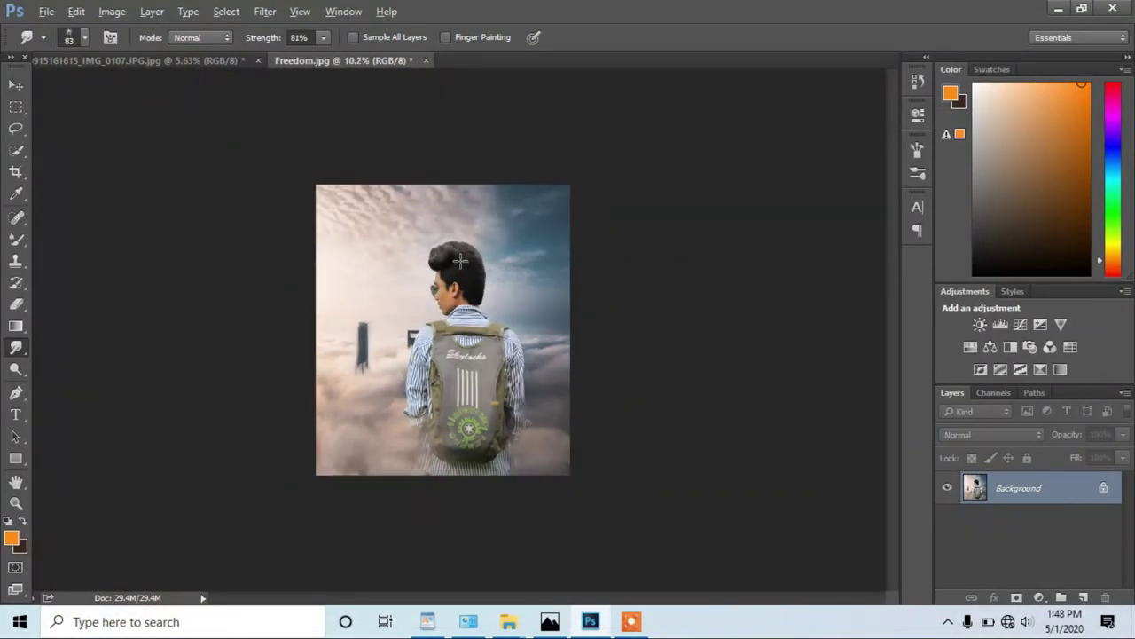
pyautogui.scroll(1, 461, 266)
pyautogui.scroll(1, 462, 267)
pyautogui.scroll(1, 460, 281)
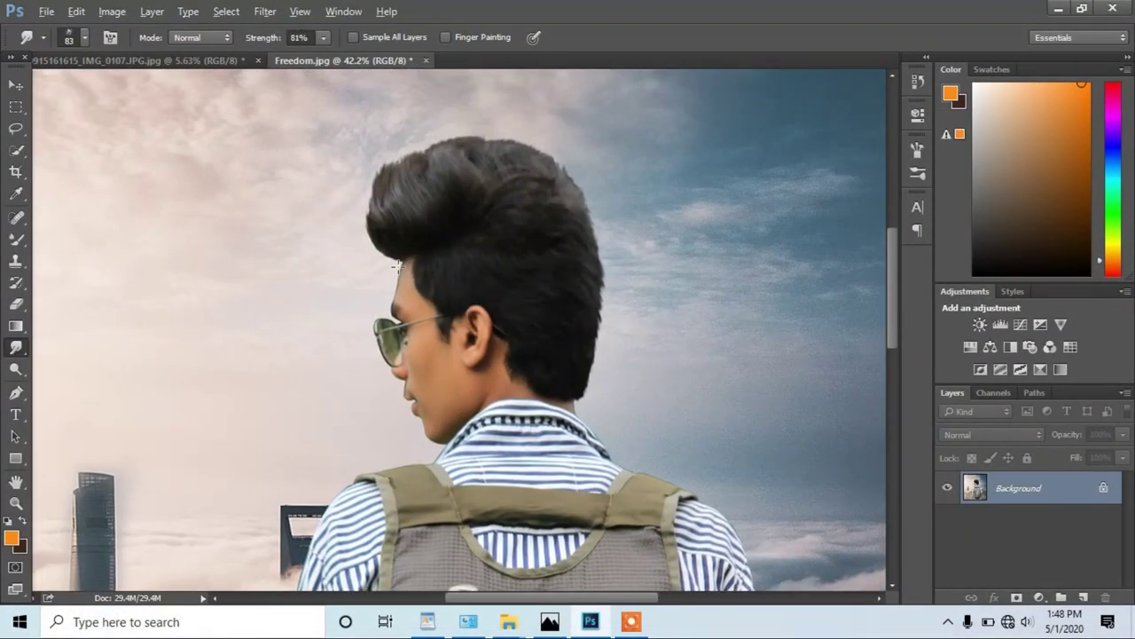
pyautogui.scroll(3, 461, 281)
pyautogui.scroll(2, 368, 183)
pyautogui.scroll(1, 365, 182)
pyautogui.scroll(1, 364, 182)
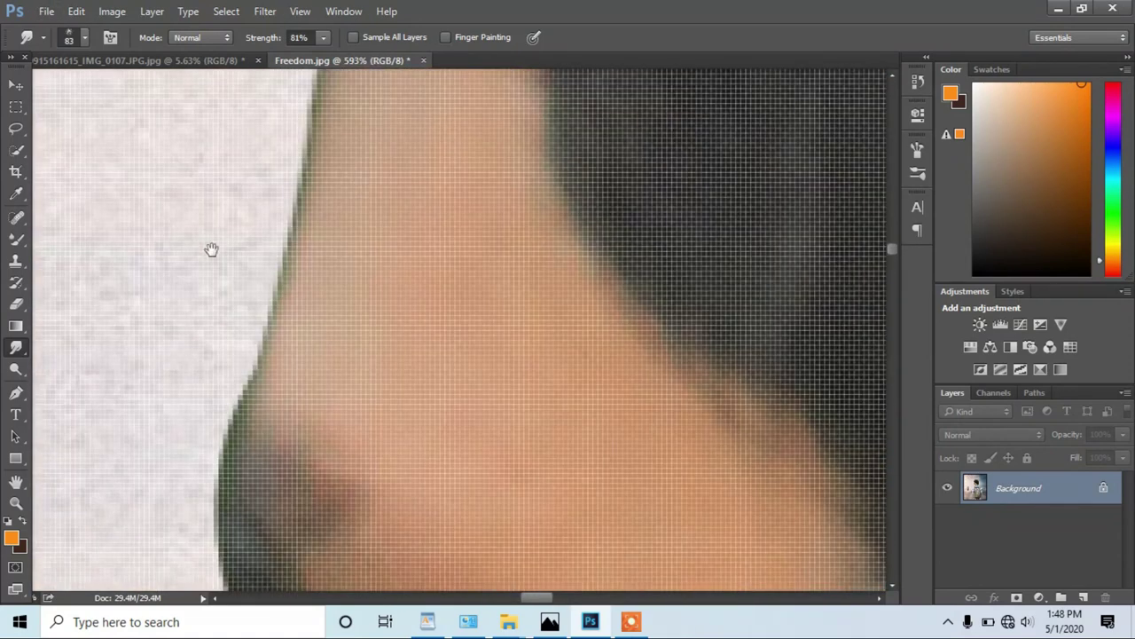
pyautogui.scroll(-2, 240, 225)
pyautogui.click(15, 303)
pyautogui.rightClick(105, 233)
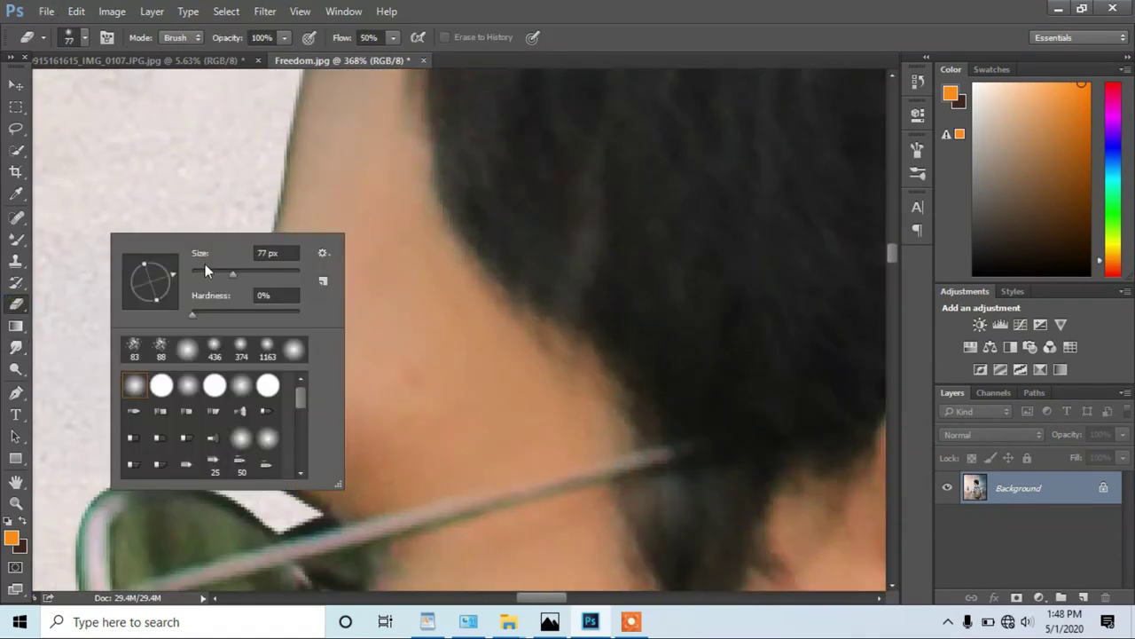
pyautogui.doubleClick(278, 253)
pyautogui.write('23')
pyautogui.press('Return')
pyautogui.moveTo(253, 112); pyautogui.dragTo(252, 173)
pyautogui.hotkey('ctrl', 'alt', 'z')
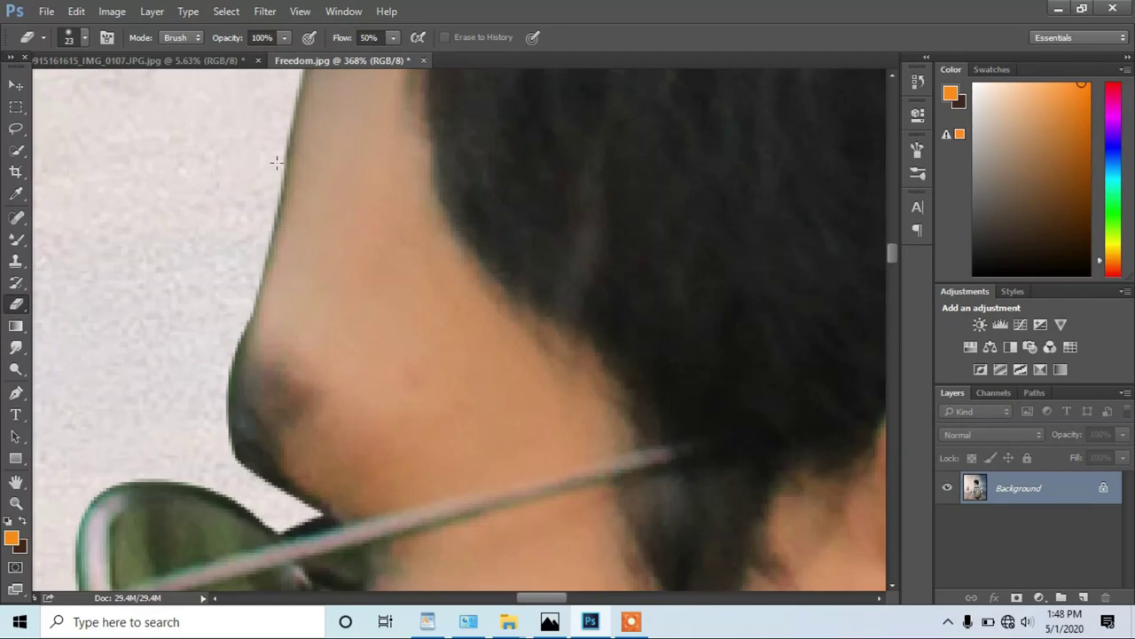
pyautogui.click(24, 368)
pyautogui.click(21, 351)
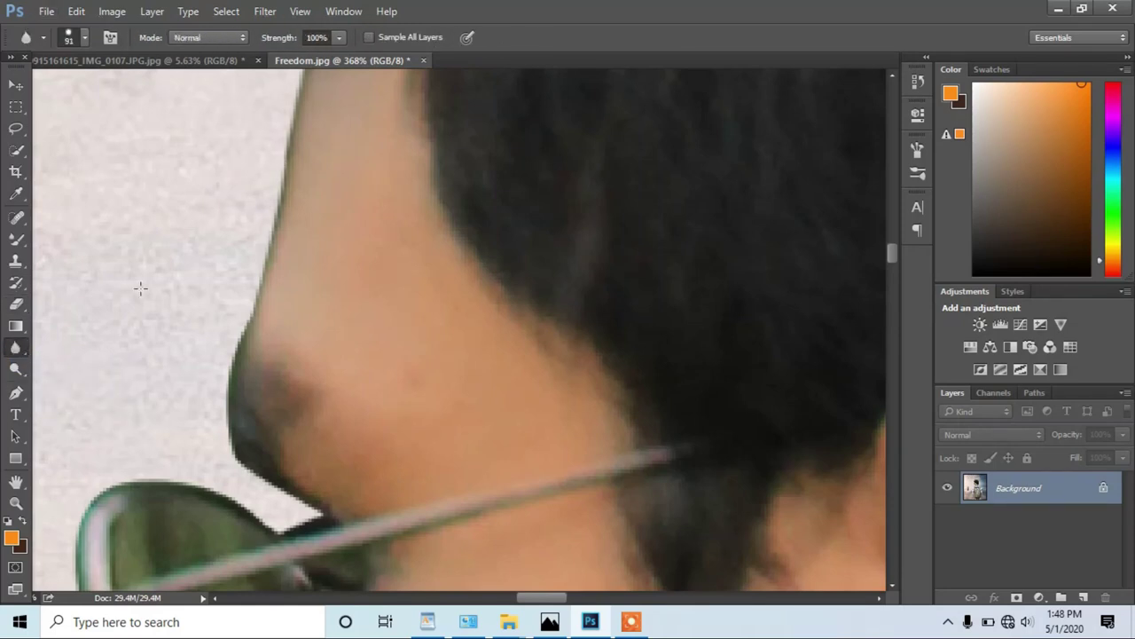
pyautogui.rightClick(304, 158)
pyautogui.click(290, 133)
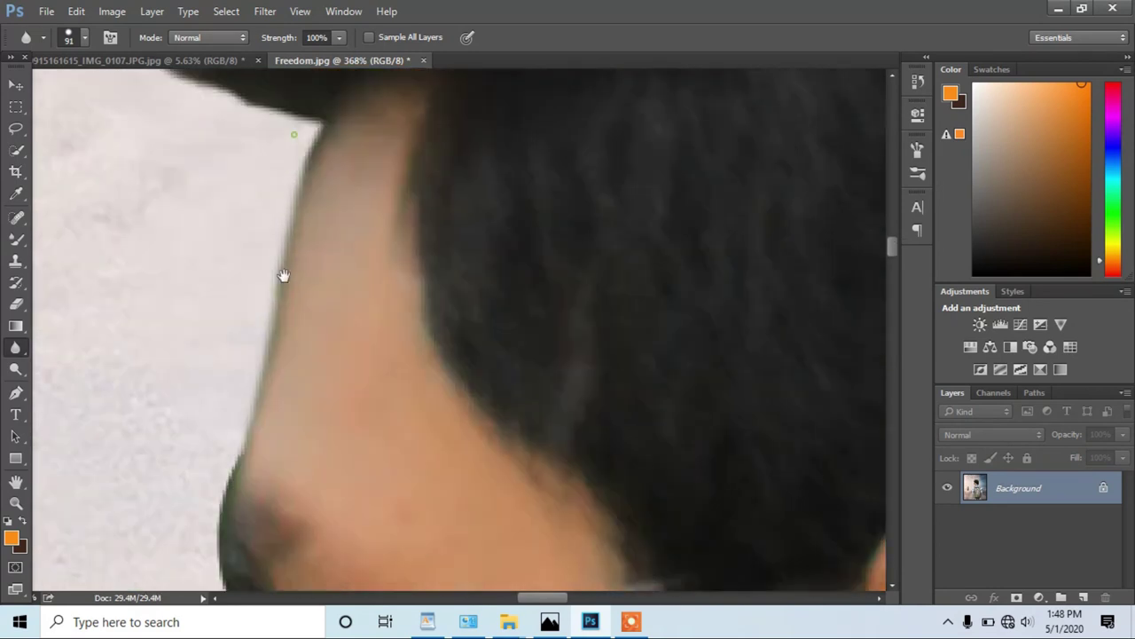
pyautogui.scroll(3, 284, 275)
pyautogui.rightClick(285, 278)
pyautogui.moveTo(390, 298); pyautogui.dragTo(373, 295)
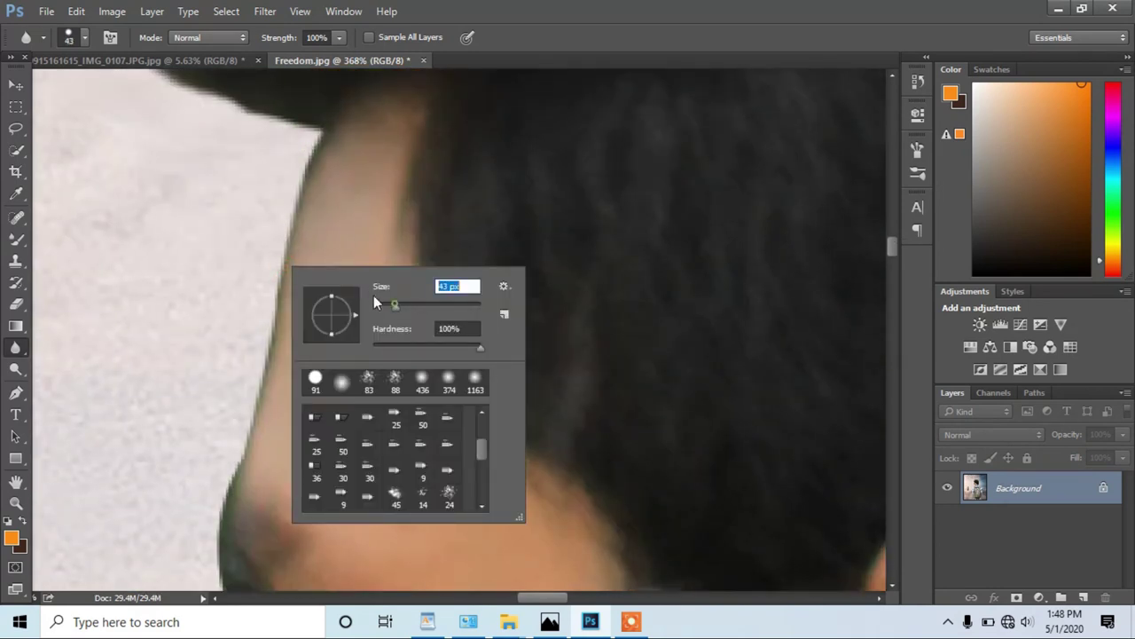
pyautogui.press('Return')
pyautogui.scroll(-1, 299, 193)
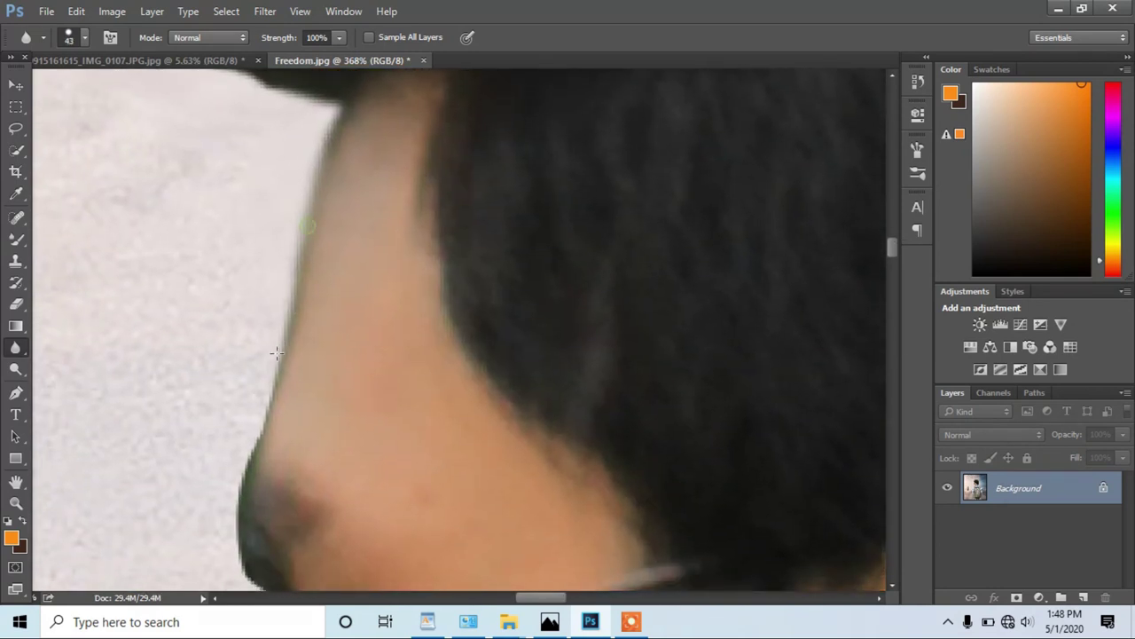
pyautogui.scroll(-2, 253, 415)
pyautogui.scroll(-3, 259, 399)
pyautogui.scroll(-2, 264, 375)
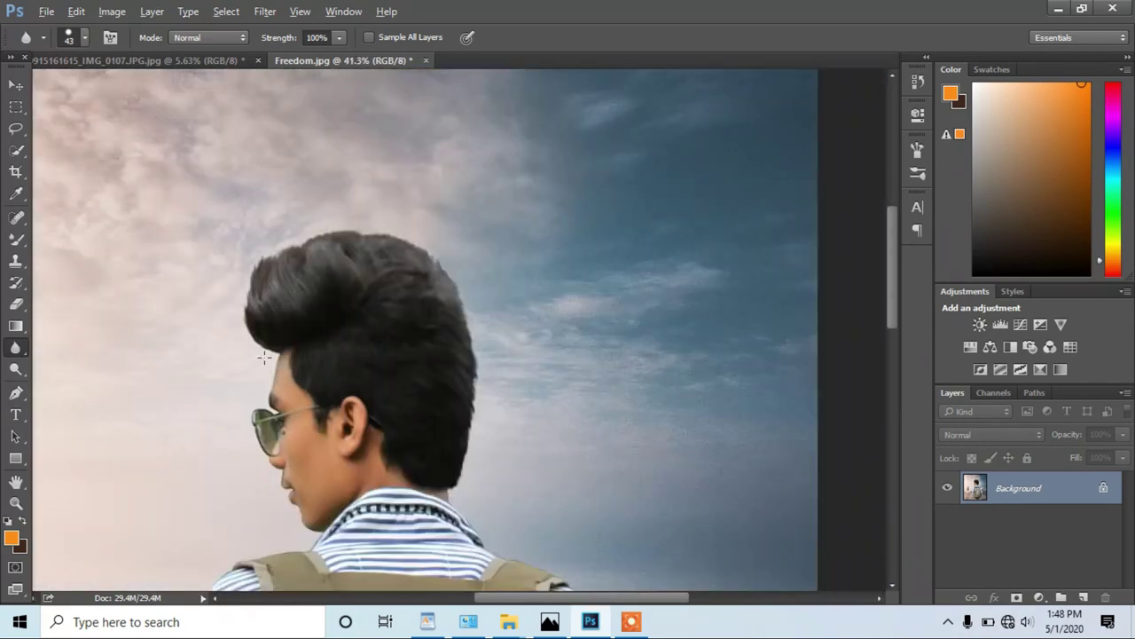
pyautogui.scroll(4, 264, 354)
pyautogui.click(339, 385)
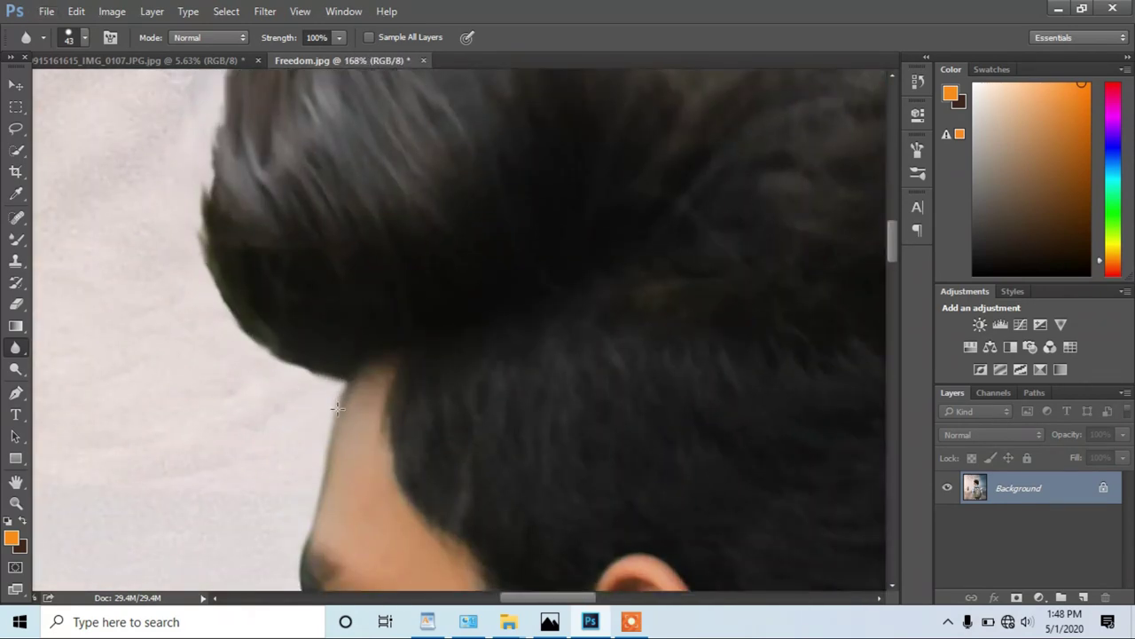
pyautogui.scroll(-2, 337, 407)
pyautogui.scroll(-2, 342, 390)
pyautogui.scroll(-3, 341, 390)
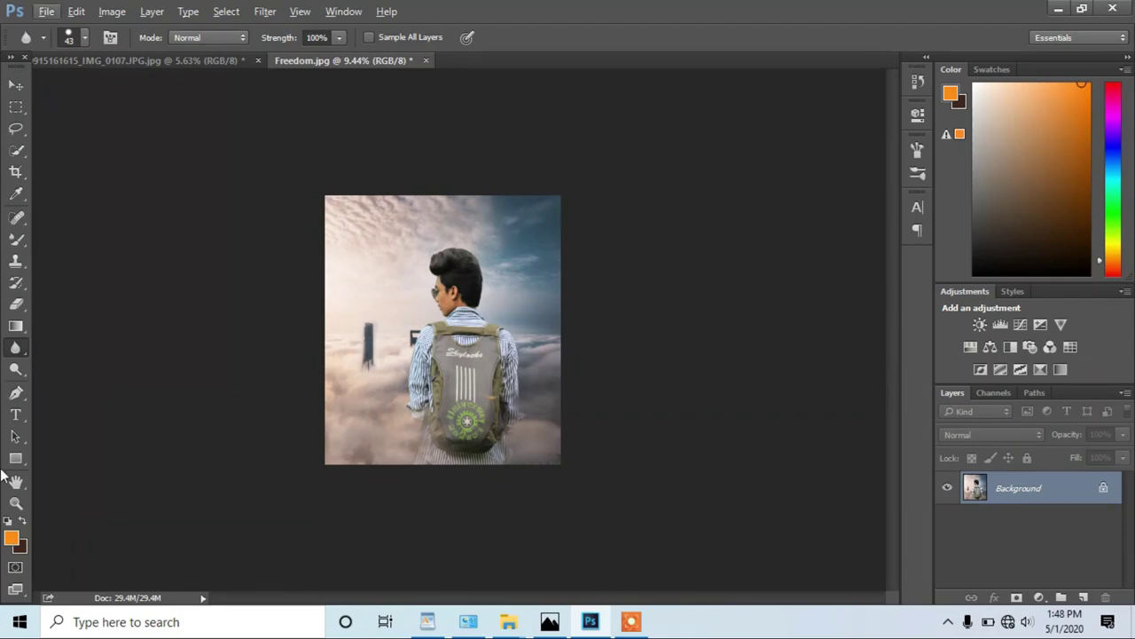
pyautogui.click(15, 414)
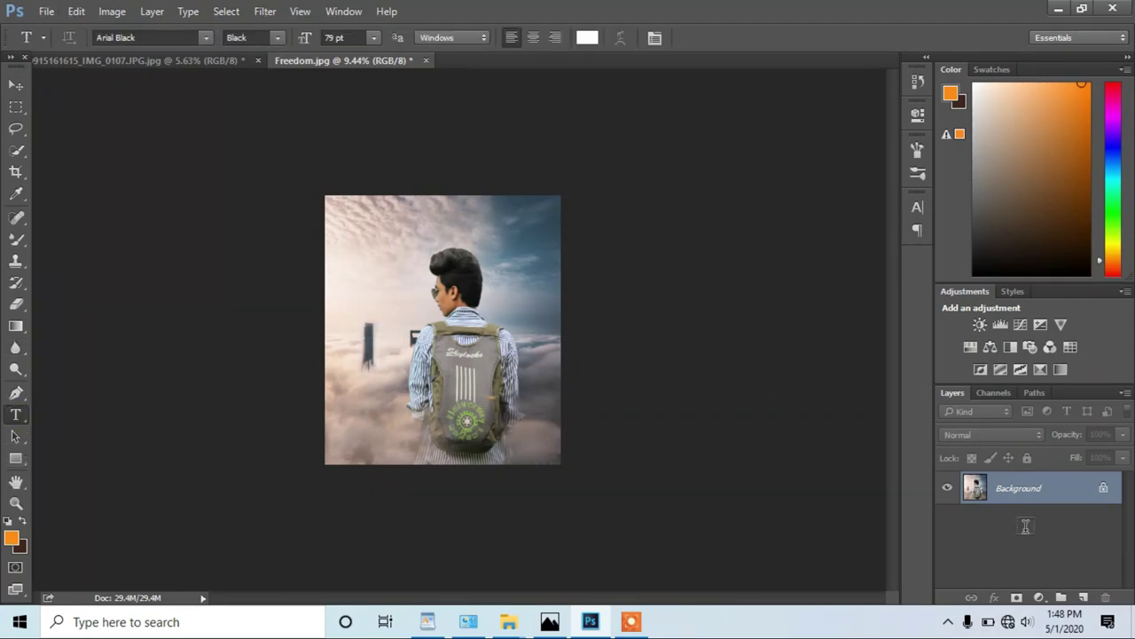
pyautogui.scroll(1, 299, 253)
pyautogui.scroll(2, 299, 254)
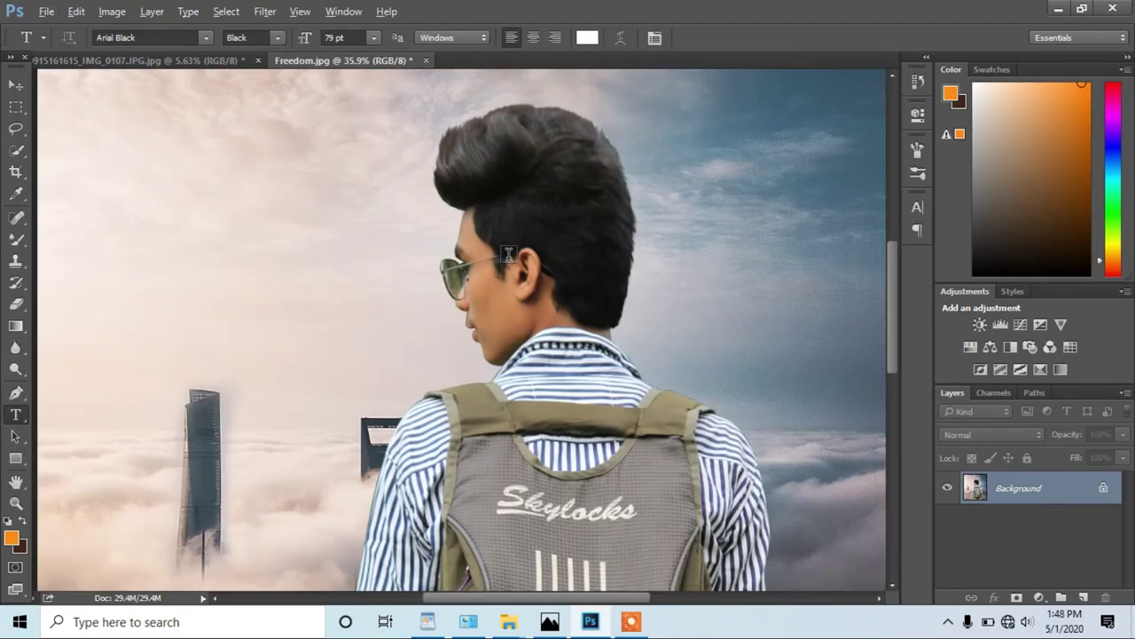
pyautogui.scroll(2, 548, 245)
pyautogui.scroll(1, 548, 246)
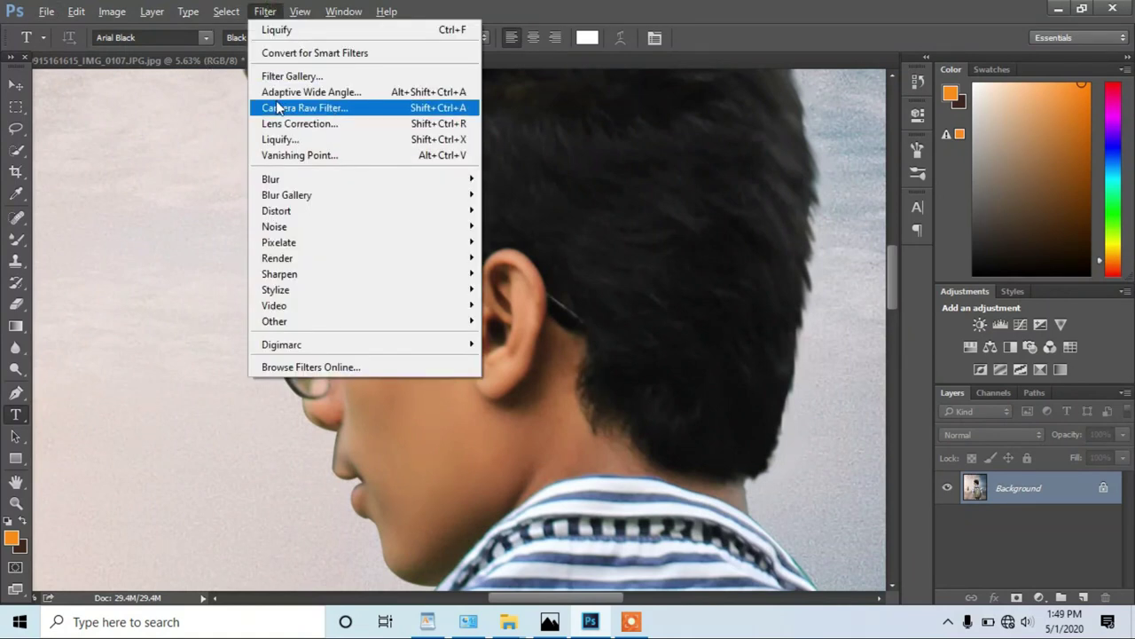
# Step: In Camera Raw, set Exposure to +0.05 and raise orange and red luminance
pyautogui.click(287, 104)
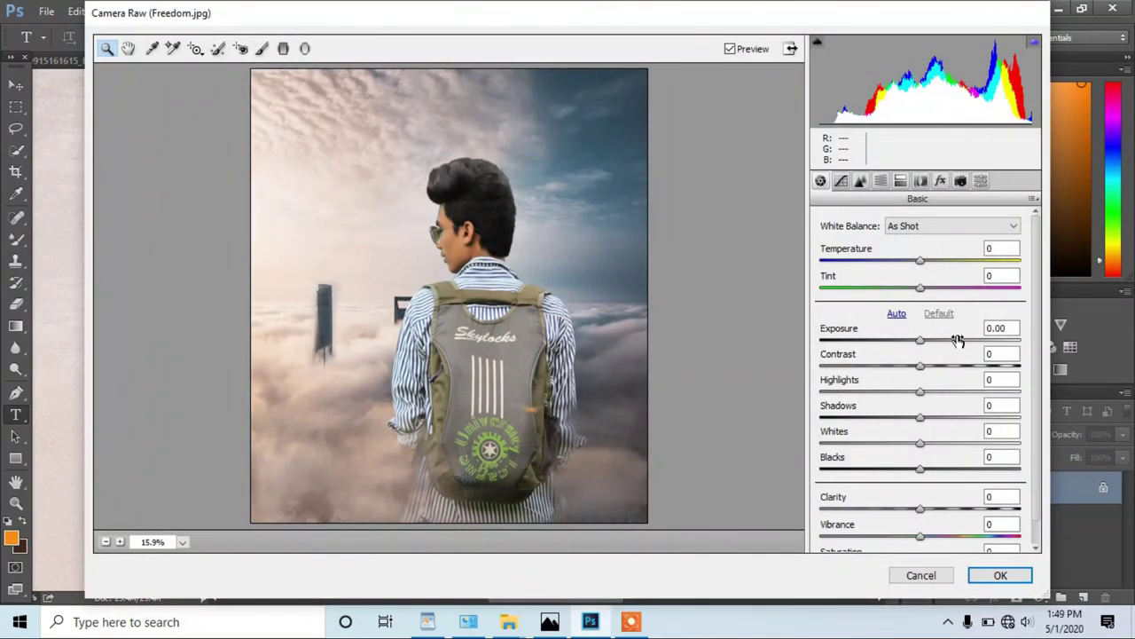
pyautogui.click(921, 346)
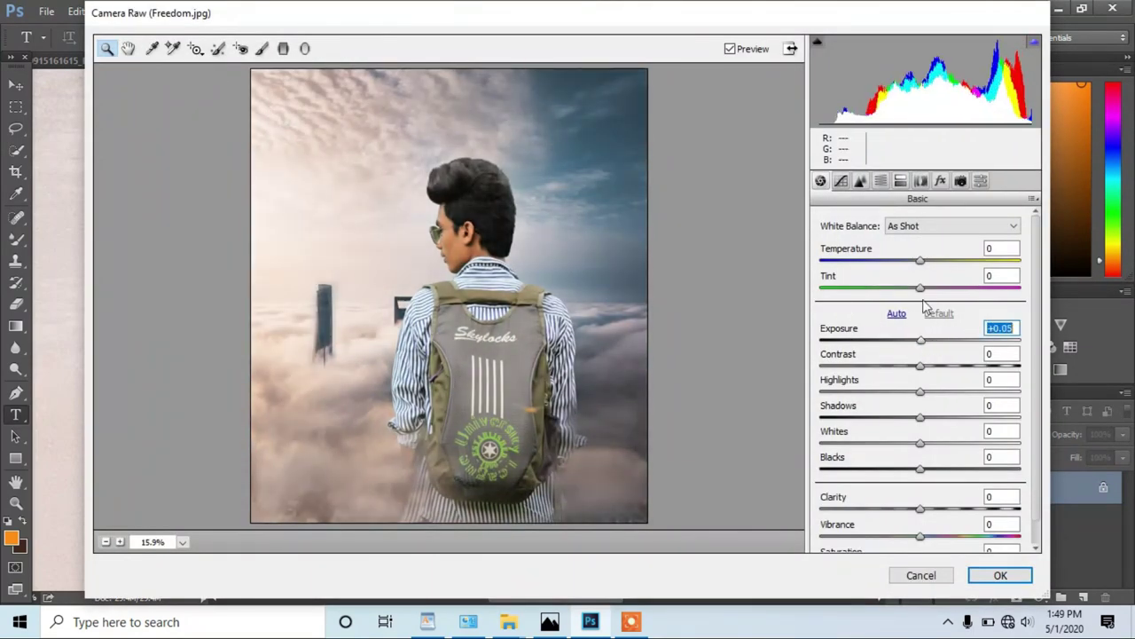
pyautogui.click(880, 180)
pyautogui.click(919, 244)
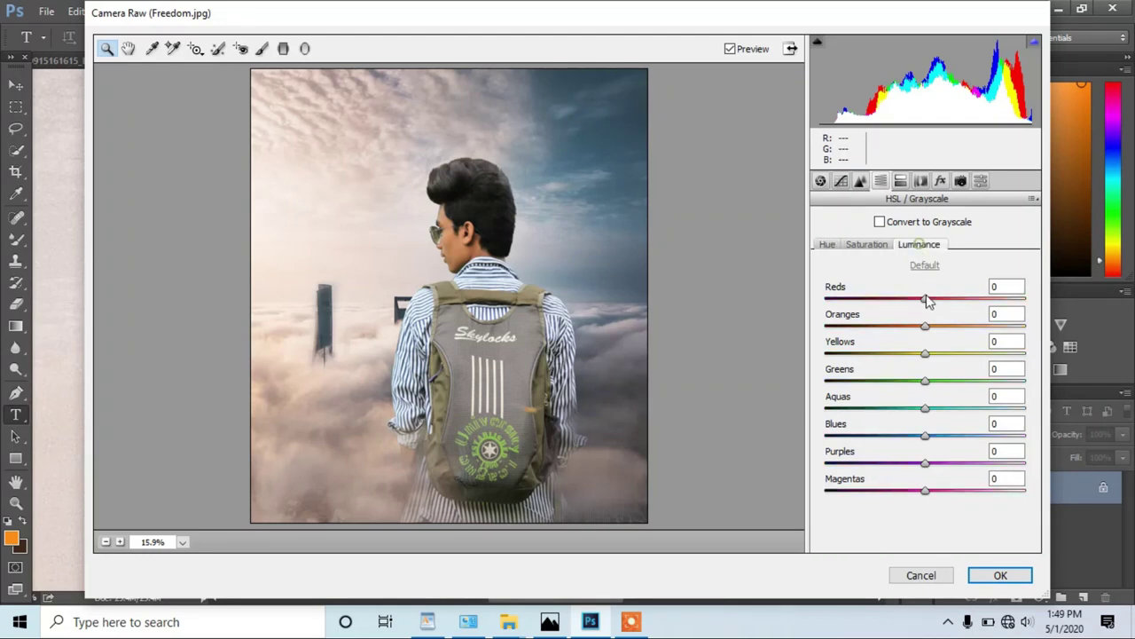
pyautogui.moveTo(925, 325); pyautogui.dragTo(992, 326)
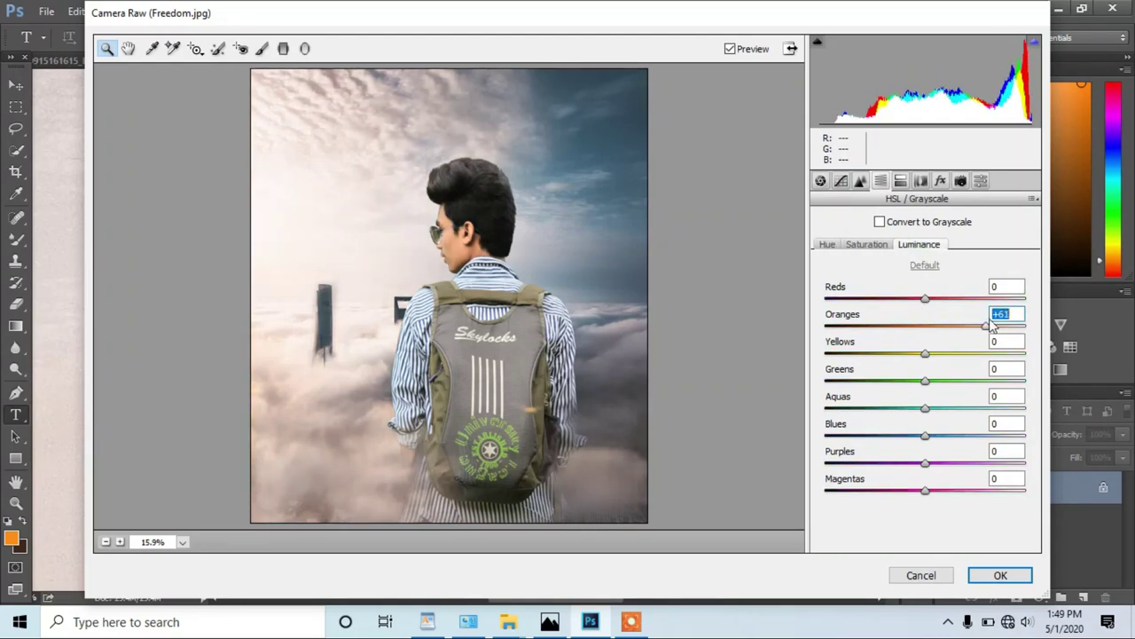
pyautogui.moveTo(931, 302); pyautogui.dragTo(946, 302)
# Step: Set HSL saturation to yellows −100, greens −65 and blues −2
pyautogui.click(827, 247)
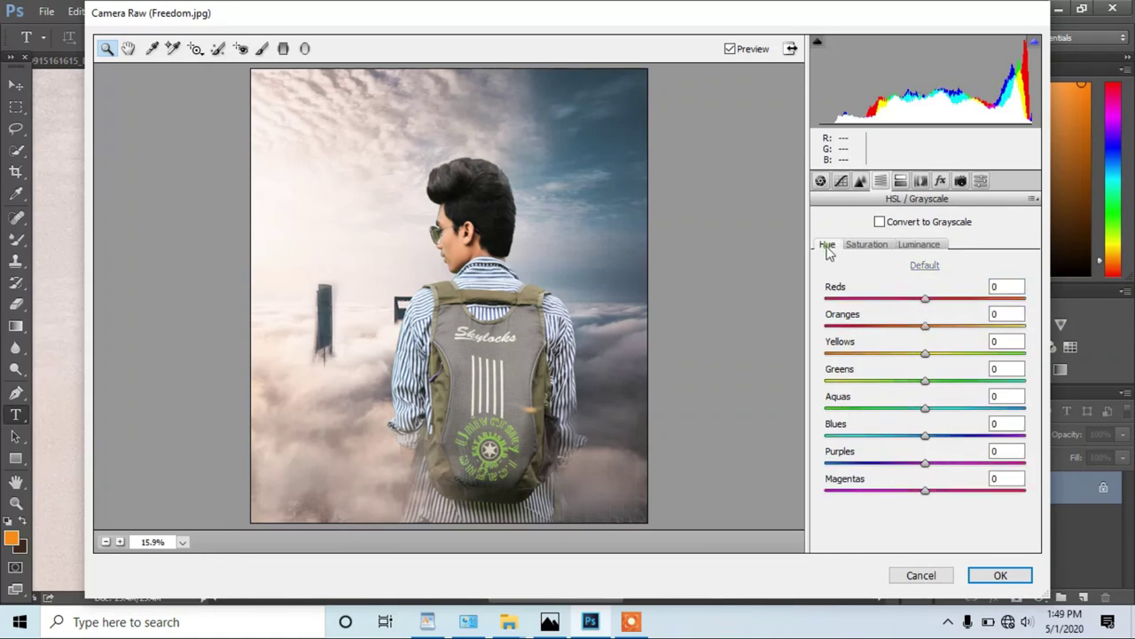
pyautogui.click(866, 244)
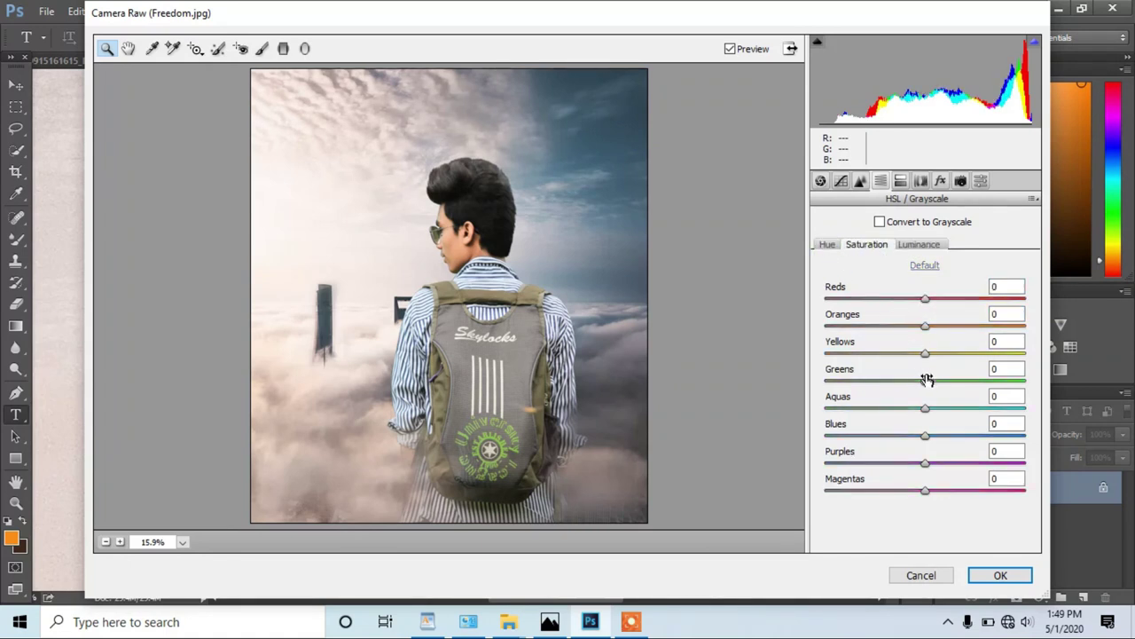
pyautogui.moveTo(925, 381); pyautogui.dragTo(818, 383)
pyautogui.moveTo(926, 354); pyautogui.dragTo(794, 360)
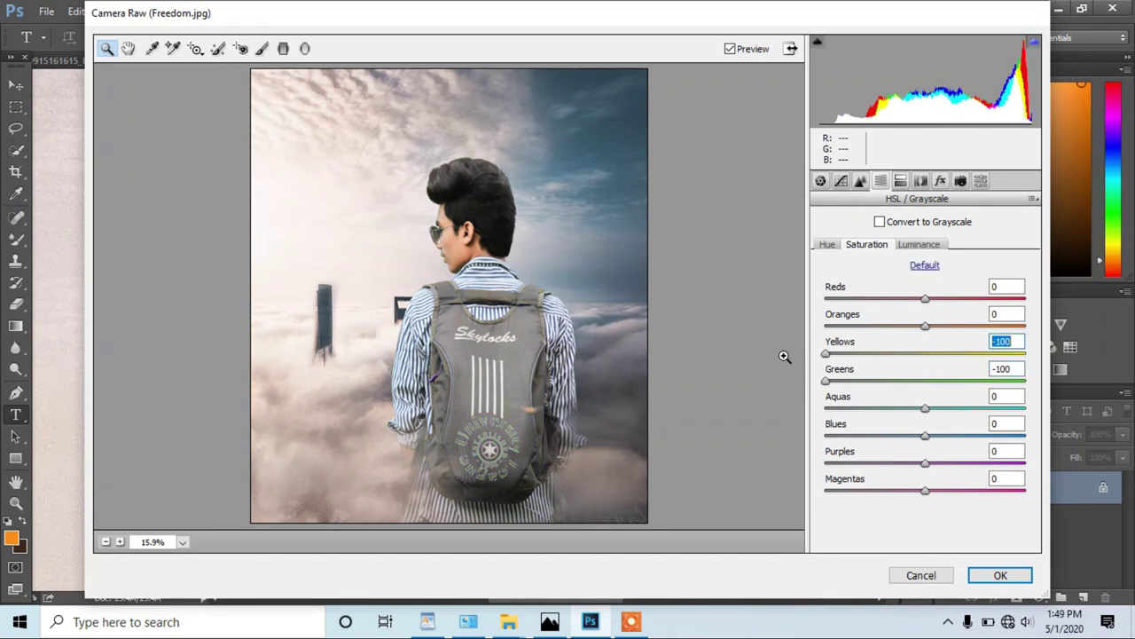
pyautogui.click(830, 248)
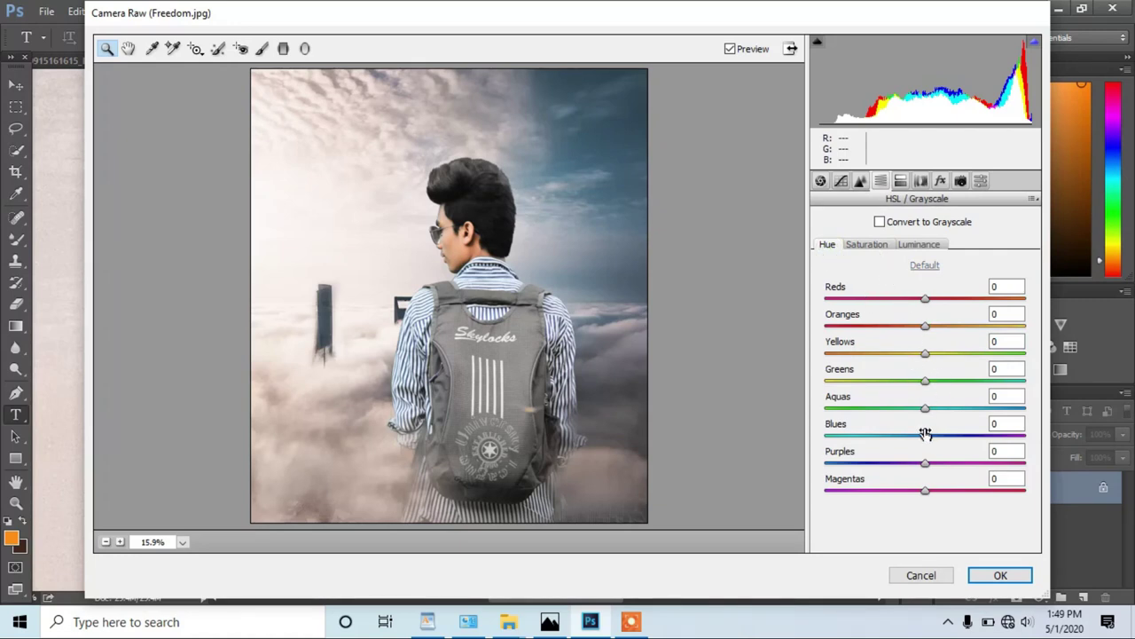
pyautogui.click(866, 244)
pyautogui.moveTo(926, 435); pyautogui.dragTo(809, 440)
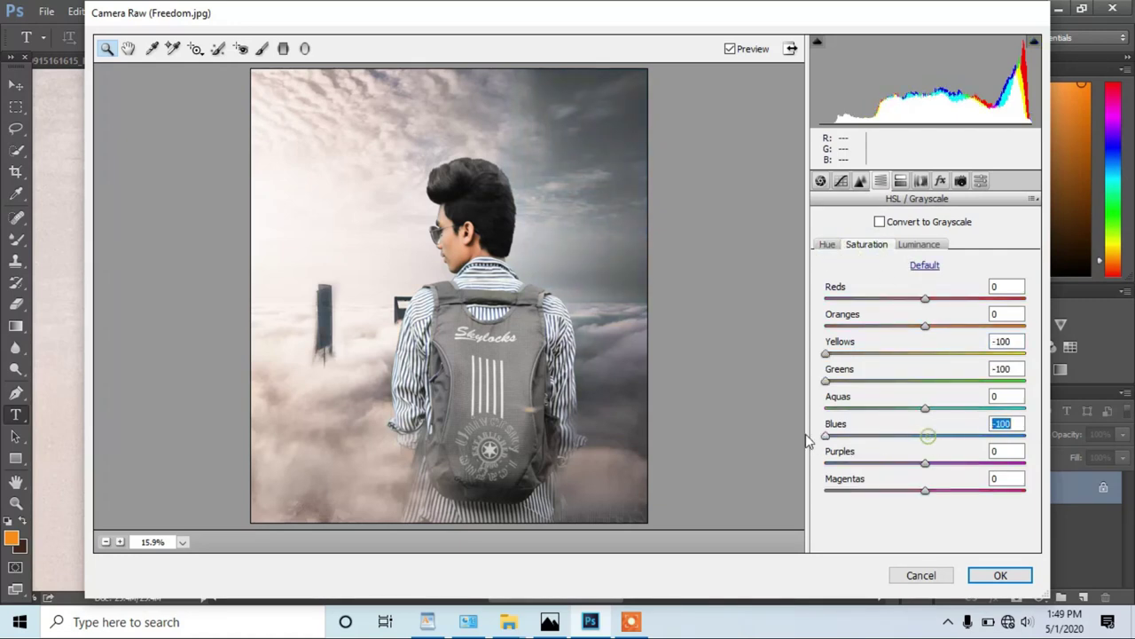
pyautogui.click(916, 435)
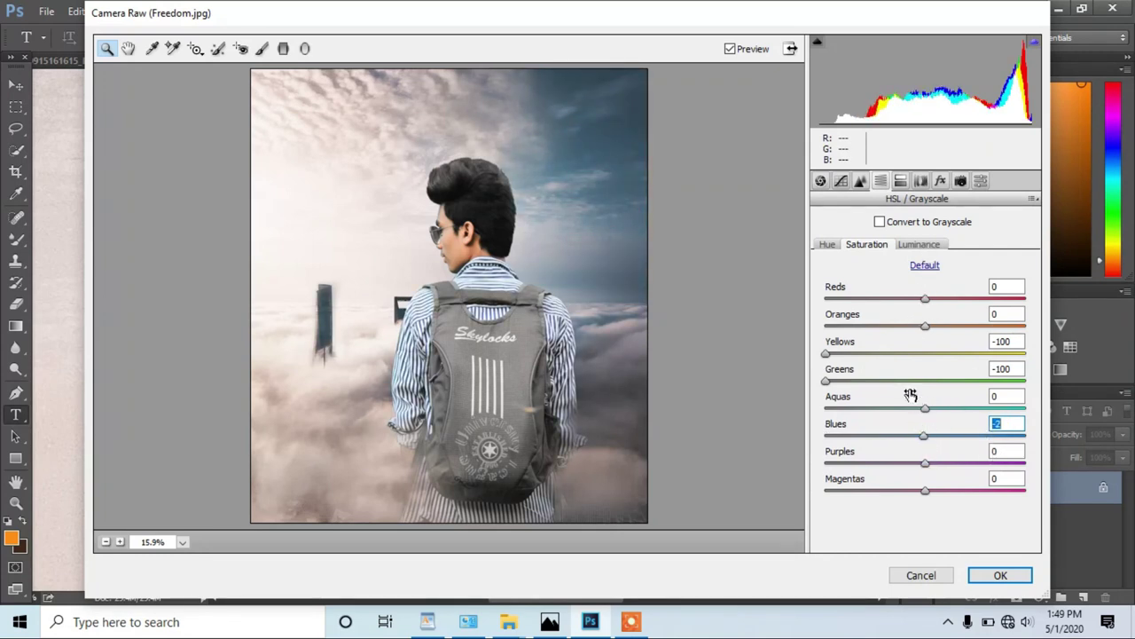
pyautogui.moveTo(980, 381)
pyautogui.mouseDown()
pyautogui.moveTo(1020, 381)
pyautogui.moveTo(859, 399)
pyautogui.mouseUp()
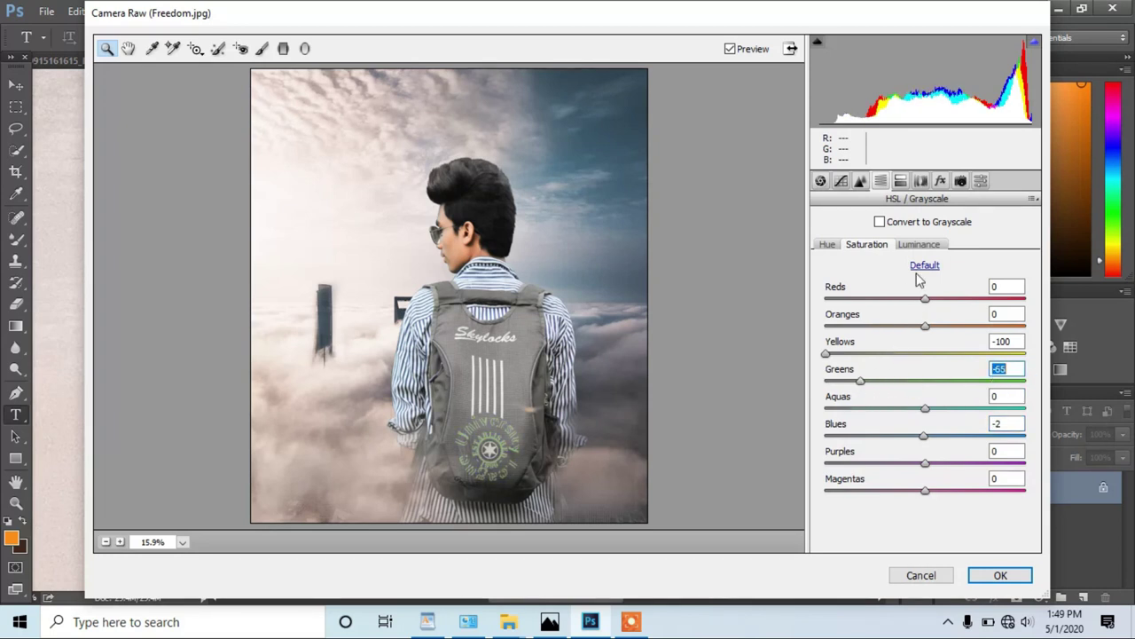
# Step: Add a −27 Post Crop Vignetting amount and apply the Camera Raw grade
pyautogui.click(922, 244)
pyautogui.click(960, 181)
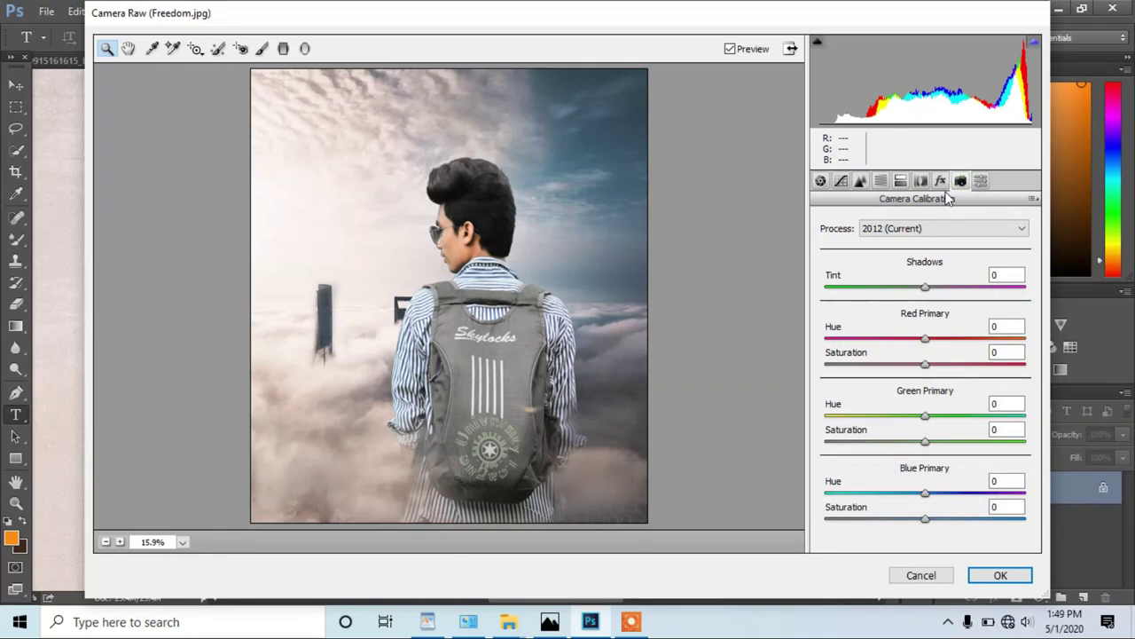
pyautogui.click(942, 182)
pyautogui.moveTo(923, 399); pyautogui.dragTo(896, 394)
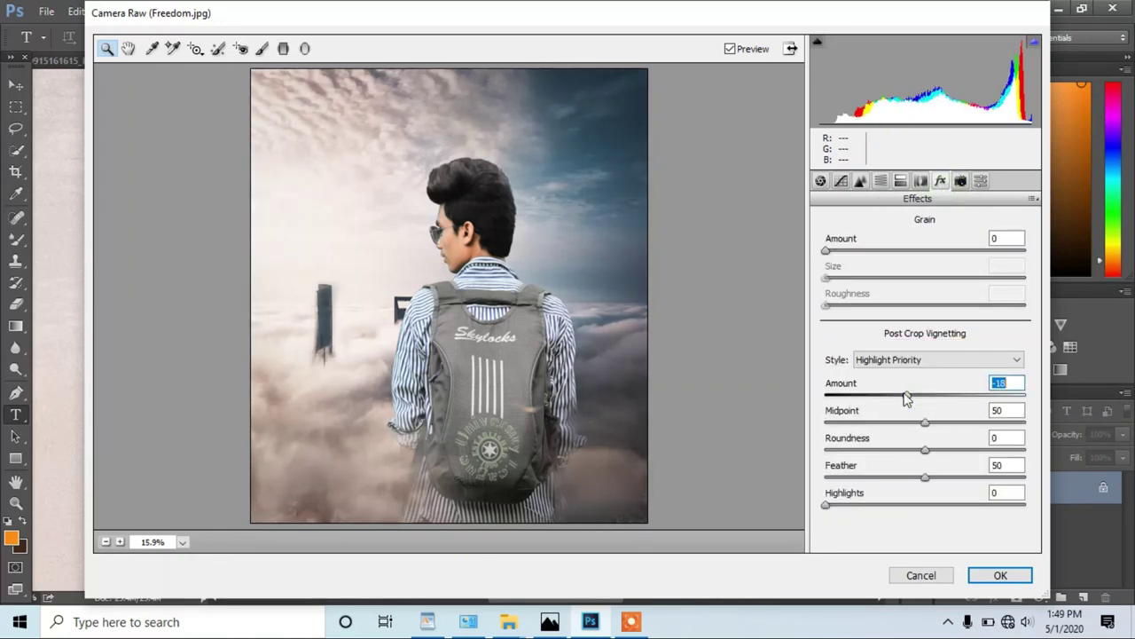
pyautogui.click(998, 575)
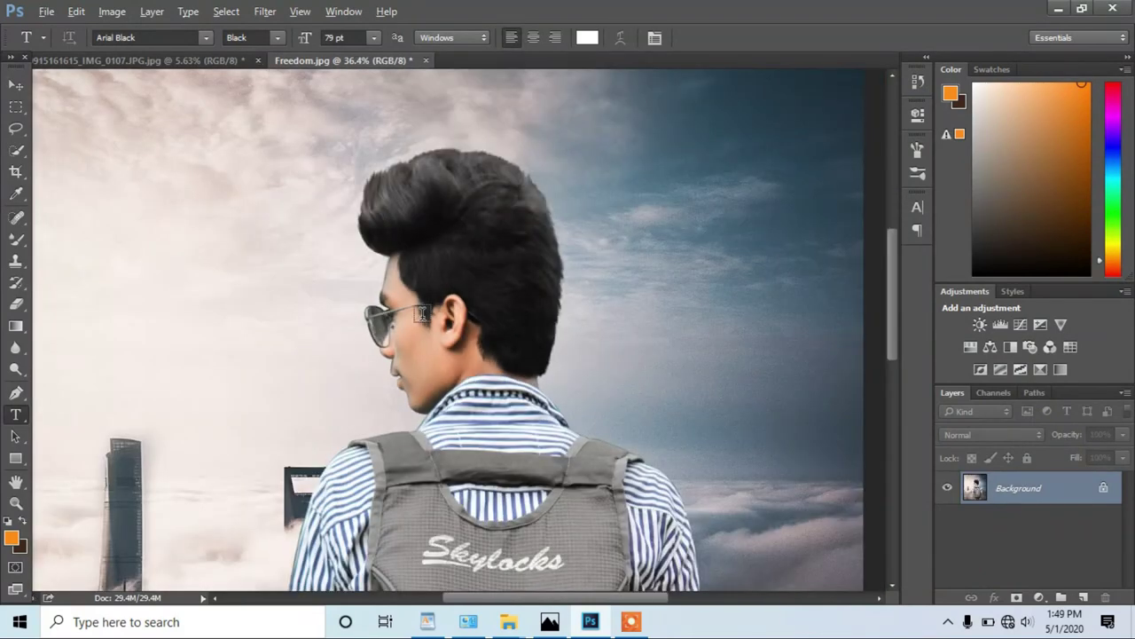
# Step: Type BADSHAH as a 70 pt text layer in the sky near the top
pyautogui.scroll(-3, 422, 312)
pyautogui.scroll(-3, 399, 299)
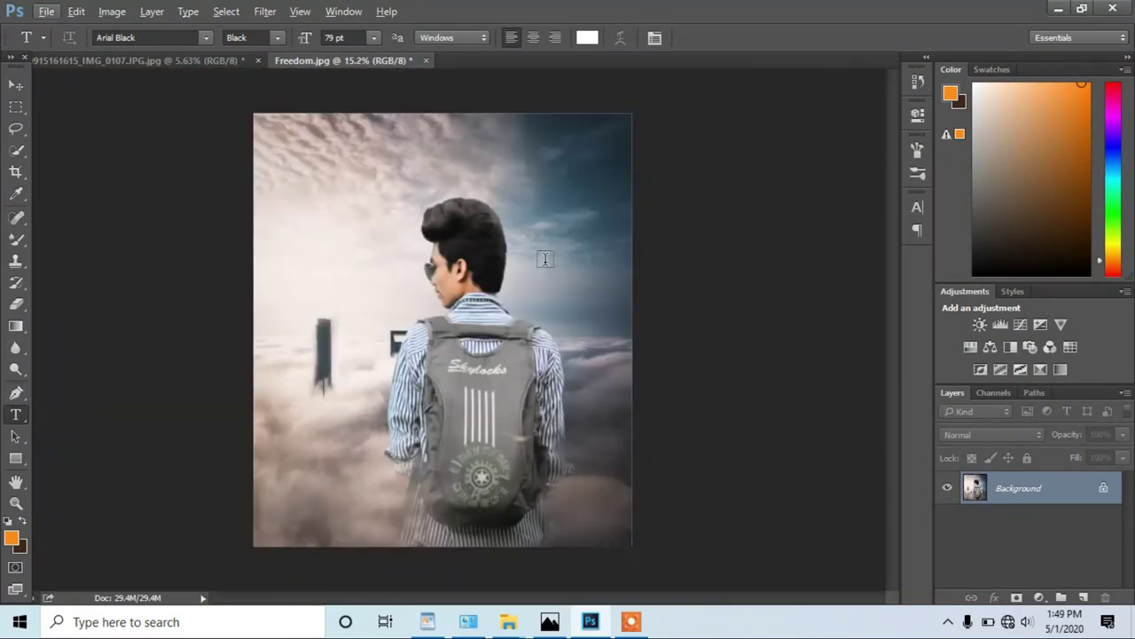
pyautogui.scroll(3, 479, 258)
pyautogui.scroll(3, 435, 258)
pyautogui.scroll(3, 413, 258)
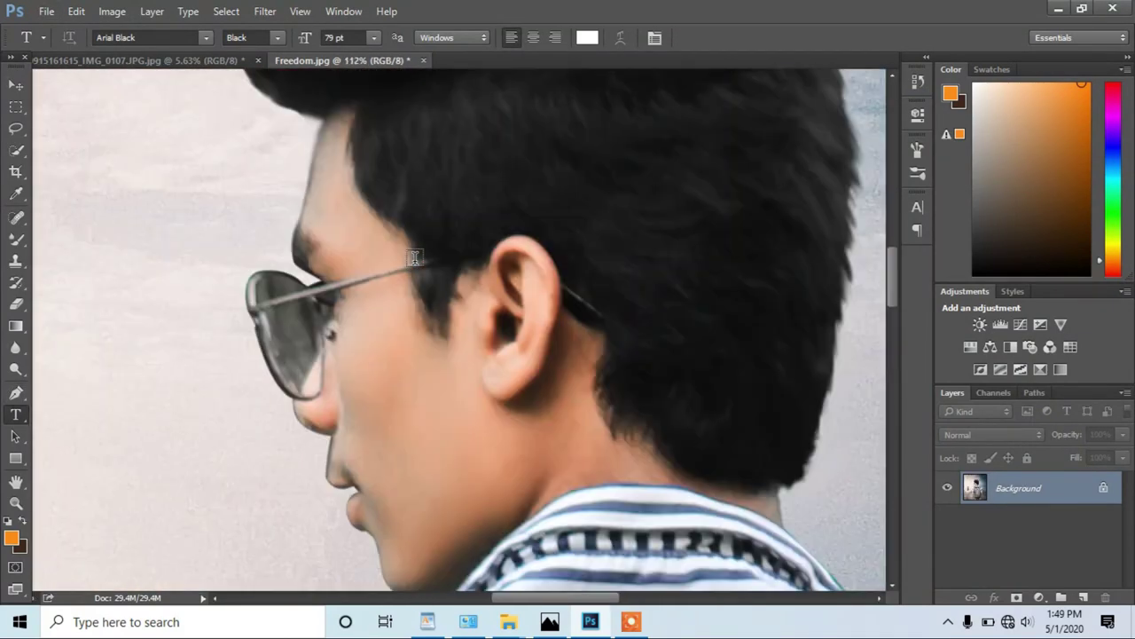
pyautogui.scroll(-1, 414, 258)
pyautogui.scroll(-7, 412, 258)
pyautogui.scroll(-2, 66, 283)
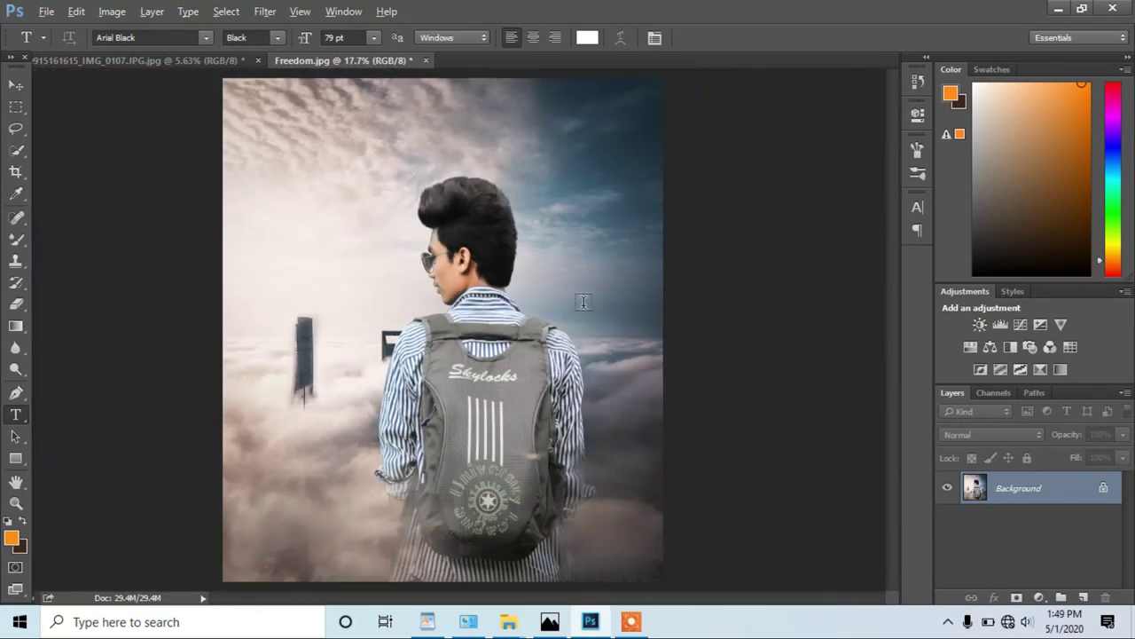
pyautogui.scroll(-2, 66, 283)
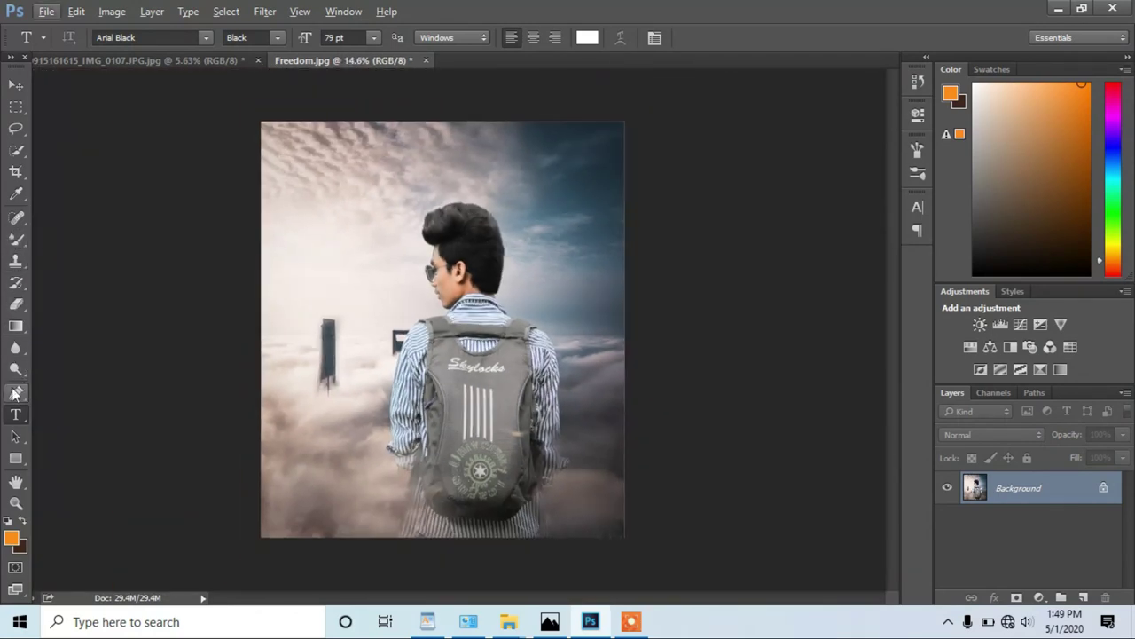
pyautogui.click(386, 165)
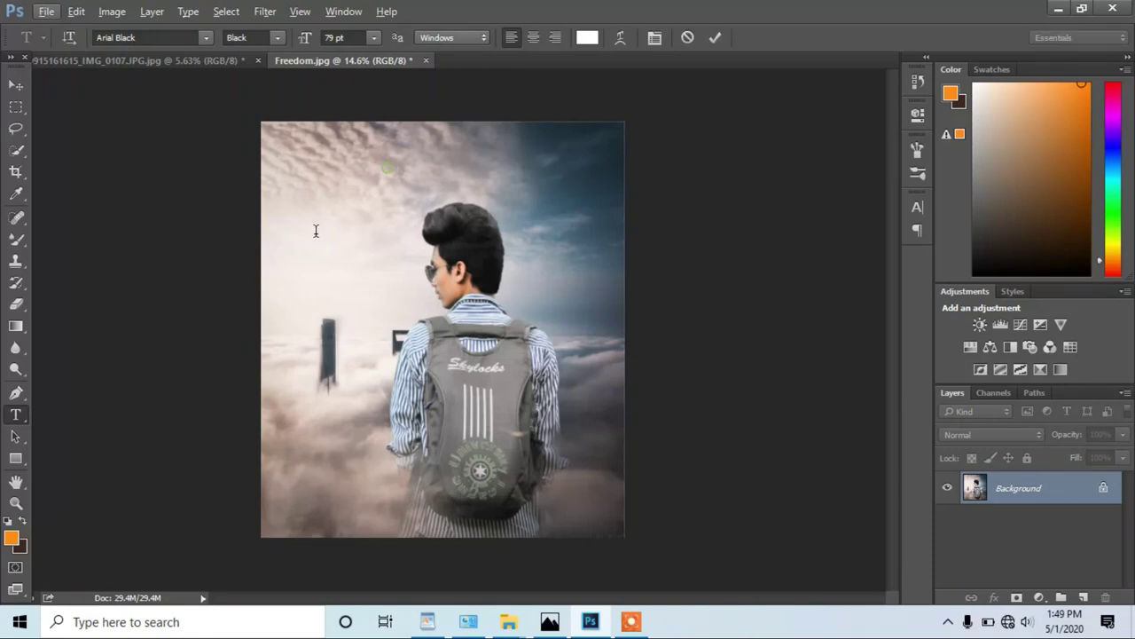
pyautogui.moveTo(300, 42); pyautogui.dragTo(292, 43)
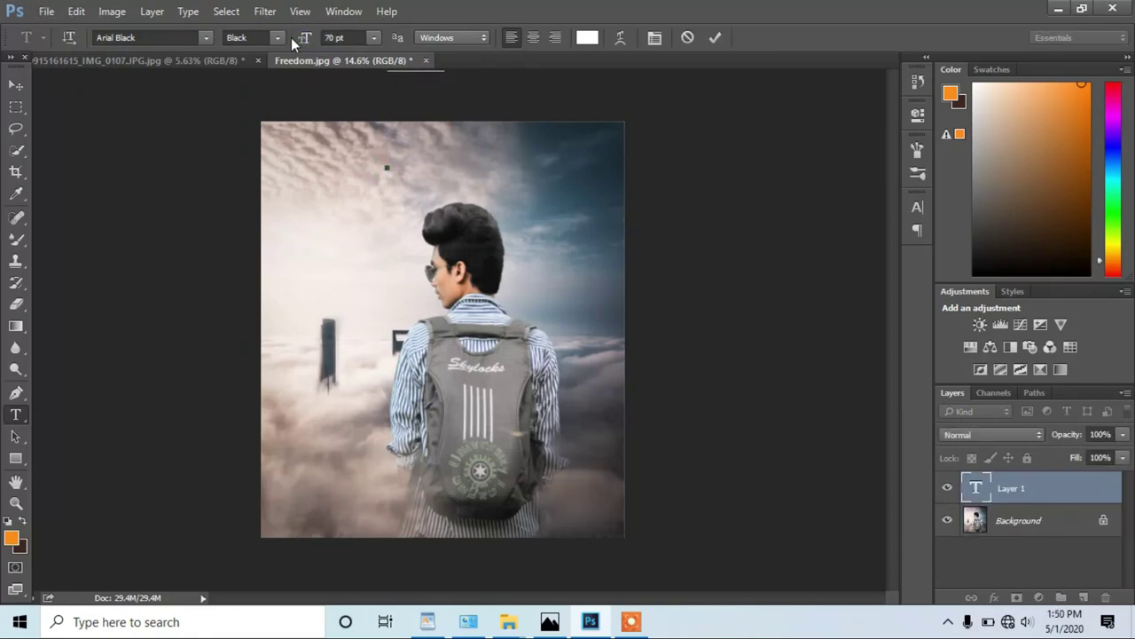
pyautogui.write('B')
pyautogui.moveTo(335, 291); pyautogui.dragTo(266, 350)
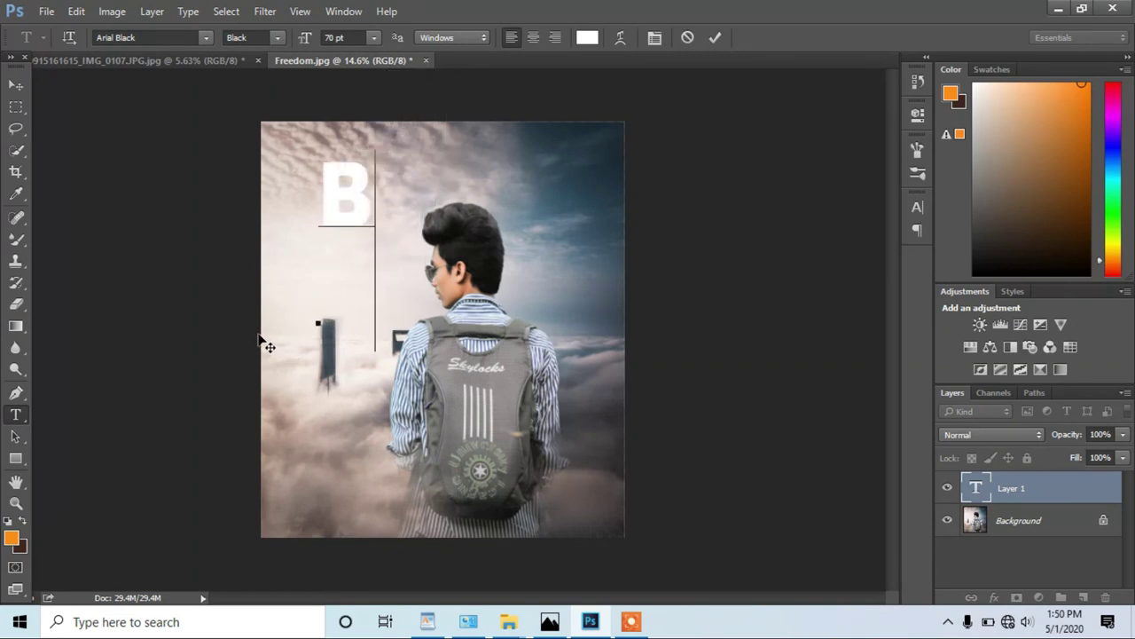
pyautogui.write('ADSHA')
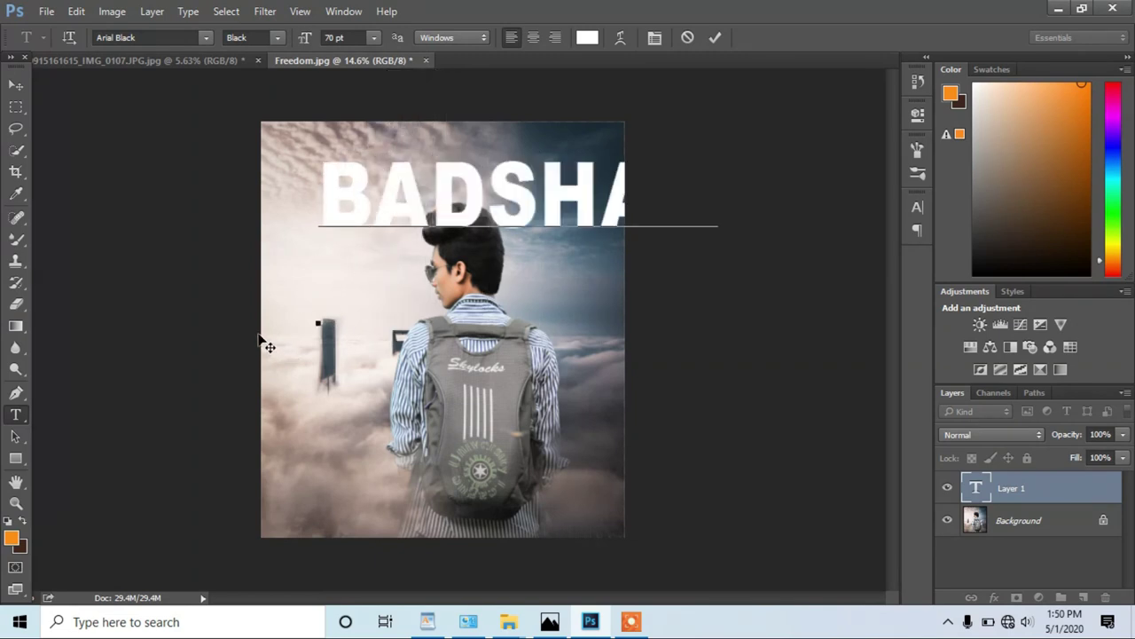
# Step: Resize the BADSHAH title to 40 pt and move it up and right above the head
pyautogui.hotkey('ctrl', 'a')
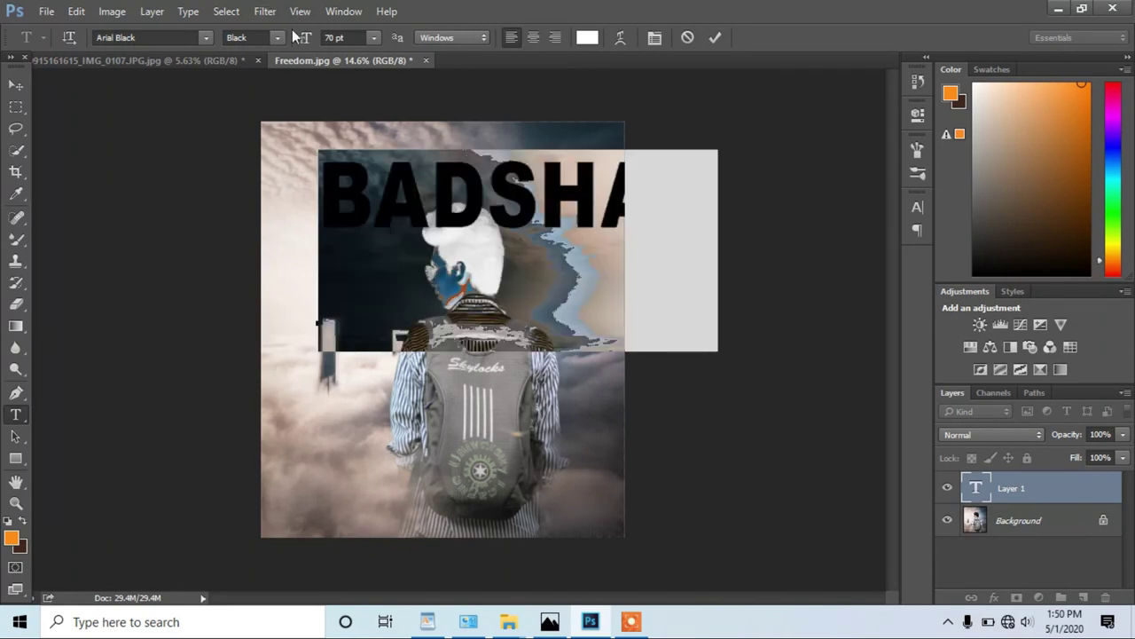
pyautogui.moveTo(314, 41); pyautogui.dragTo(285, 42)
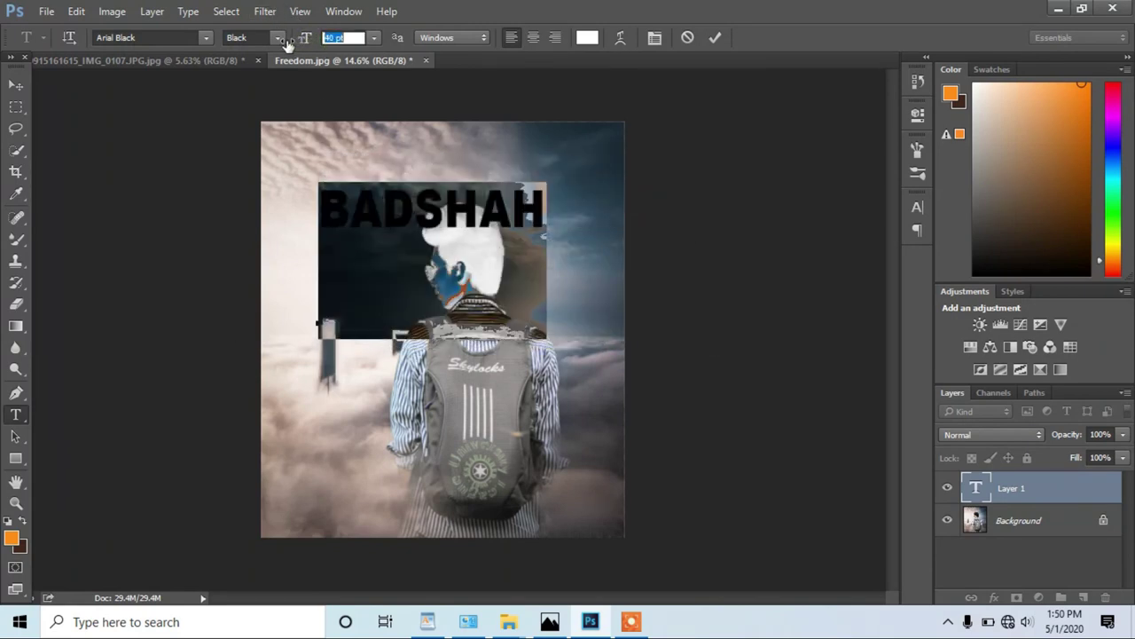
pyautogui.moveTo(458, 310); pyautogui.dragTo(474, 257)
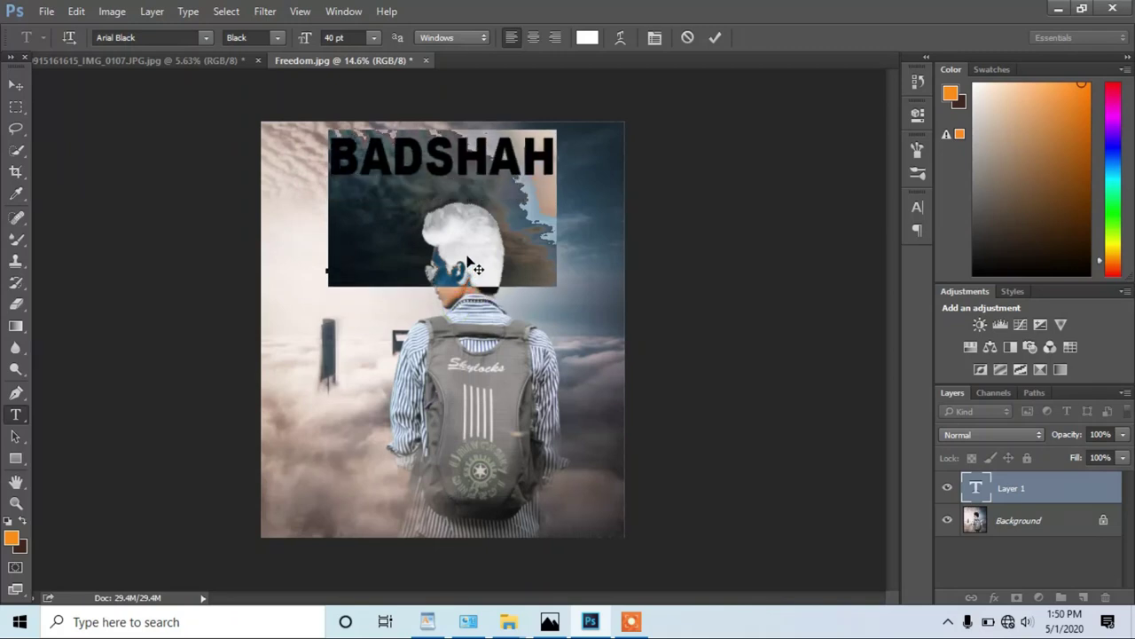
pyautogui.click(206, 38)
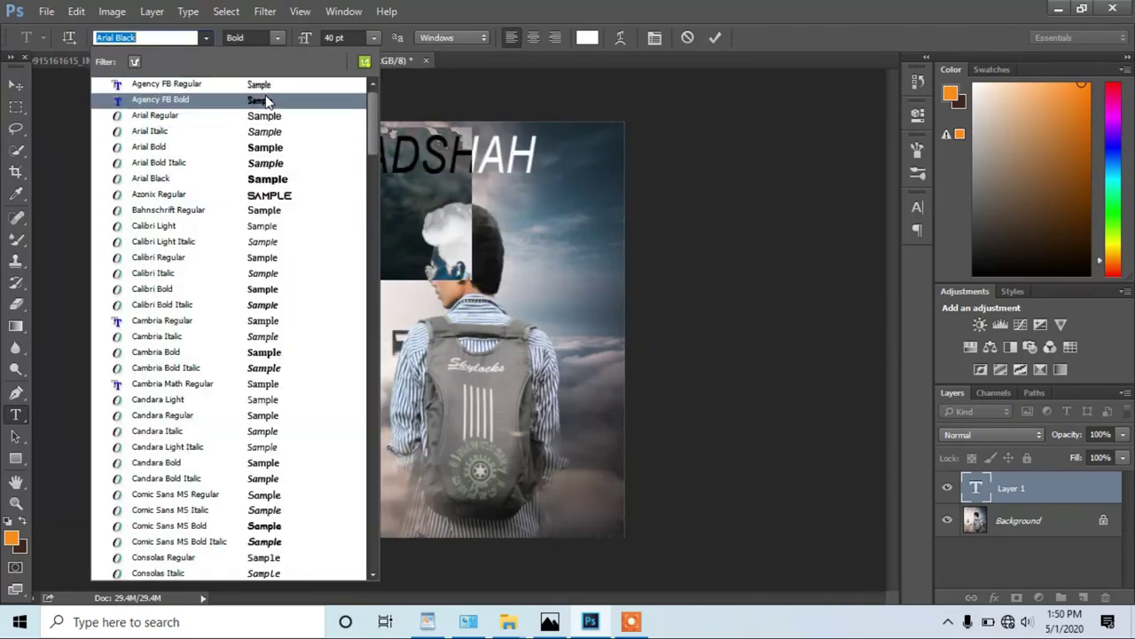
# Step: Set the title to Agency FB Bold with 380 tracking and commit it
pyautogui.click(299, 100)
pyautogui.moveTo(458, 204); pyautogui.dragTo(495, 201)
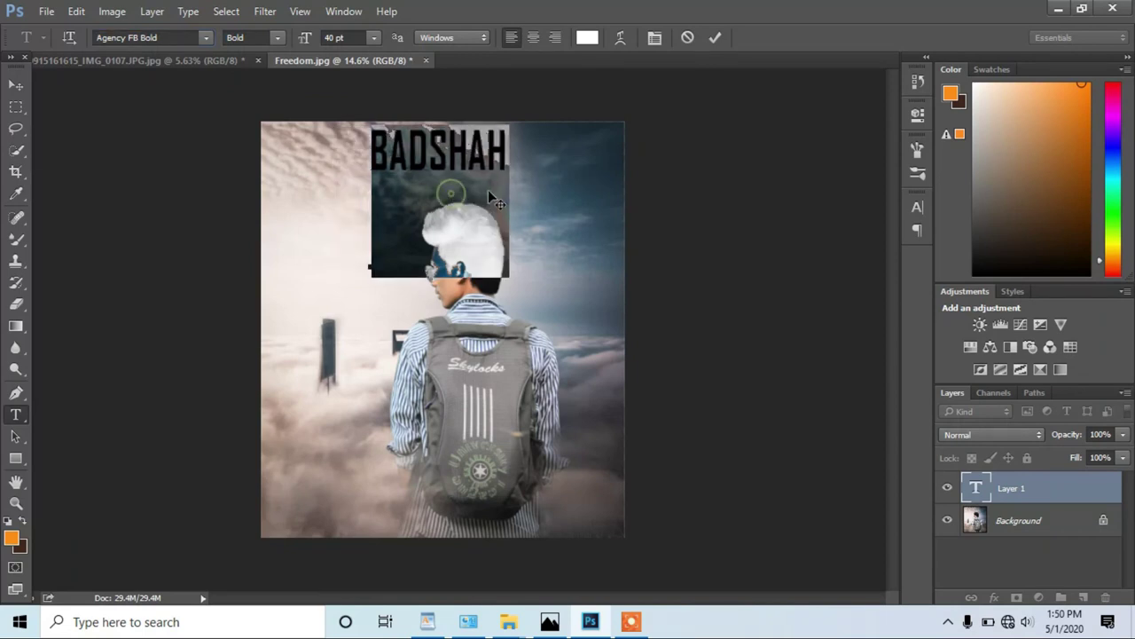
pyautogui.click(655, 37)
pyautogui.moveTo(825, 259); pyautogui.dragTo(690, 70)
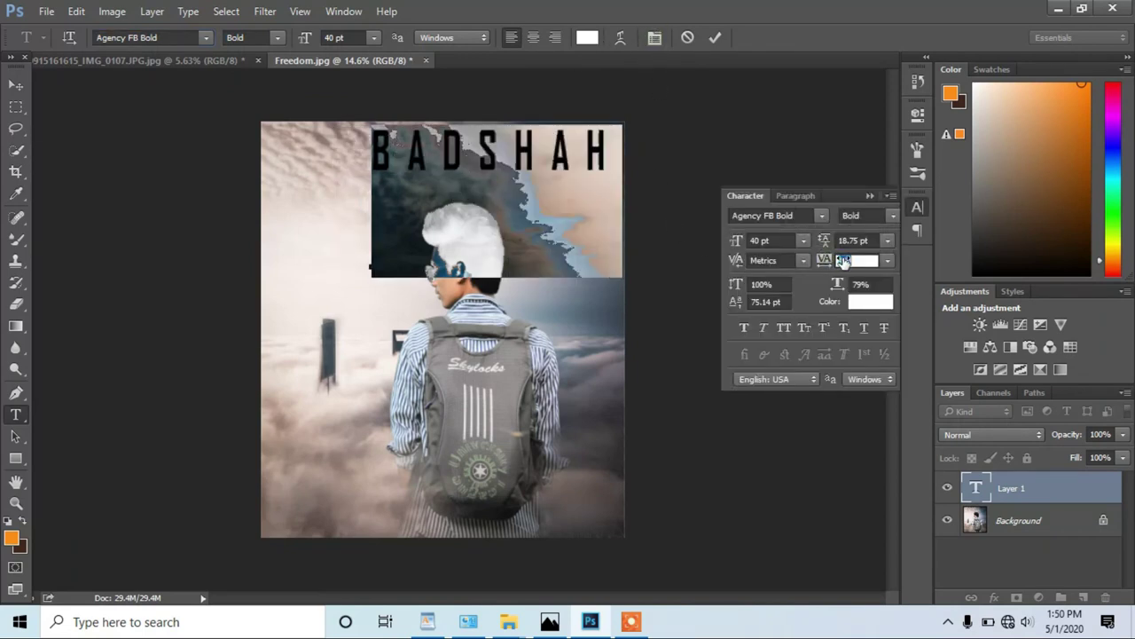
pyautogui.hotkey('ctrl', 'Return')
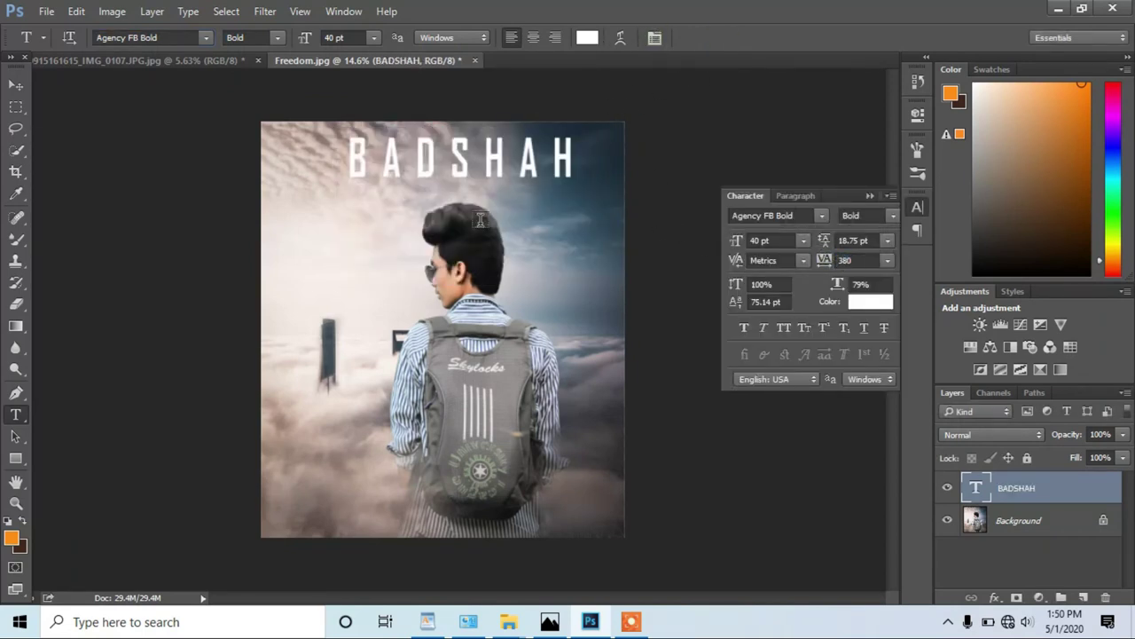
pyautogui.hotkey('ctrl', '0')
# Step: Reduce the title to 38 pt and nudge it slightly up and right
pyautogui.doubleClick(429, 117)
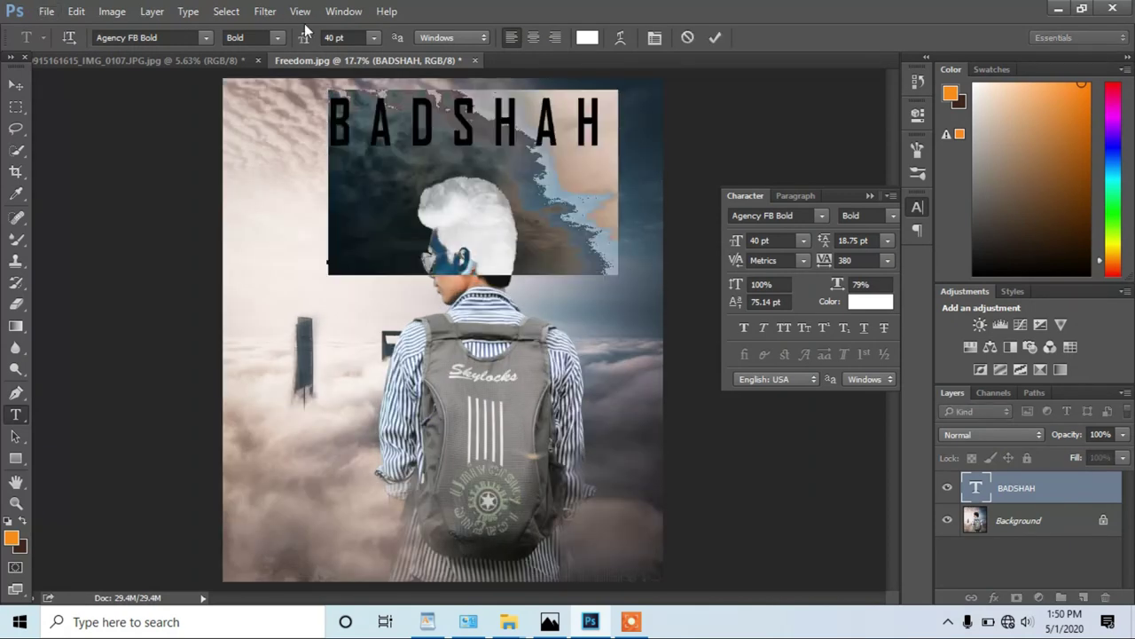
pyautogui.moveTo(303, 42); pyautogui.dragTo(296, 42)
pyautogui.click(715, 37)
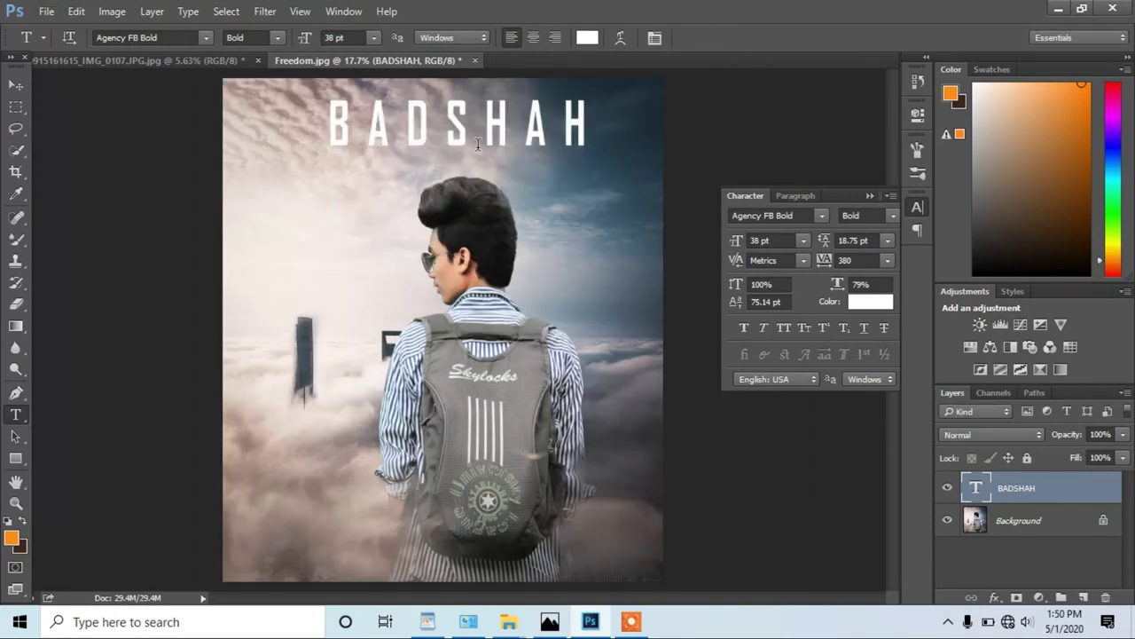
pyautogui.press('v')
pyautogui.moveTo(450, 136); pyautogui.dragTo(453, 133)
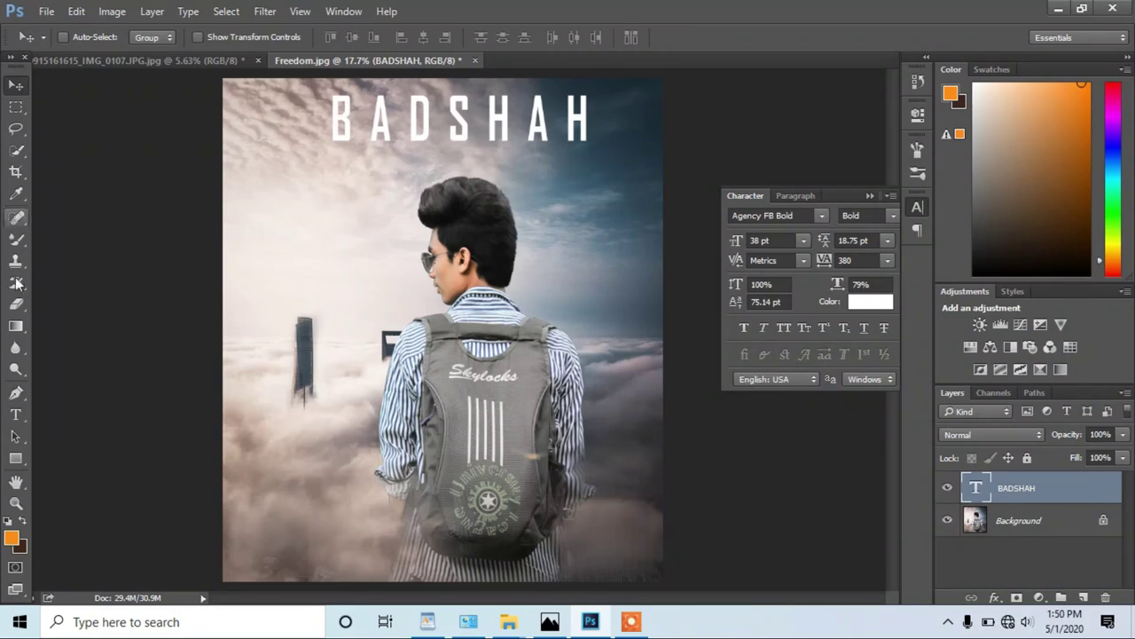
# Step: Set tracking to 340, kerning to 0 and slightly shorter vertical scale, then commit
pyautogui.click(15, 414)
pyautogui.doubleClick(457, 131)
pyautogui.moveTo(834, 266); pyautogui.dragTo(817, 260)
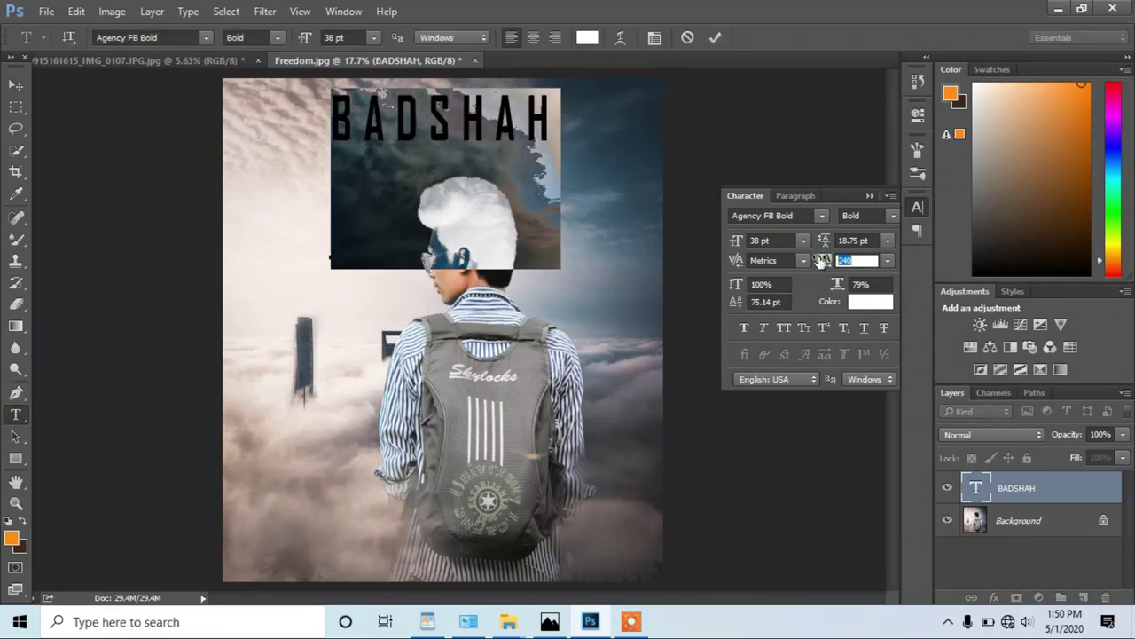
pyautogui.moveTo(736, 261)
pyautogui.mouseDown()
pyautogui.moveTo(736, 292)
pyautogui.moveTo(733, 284)
pyautogui.mouseUp()
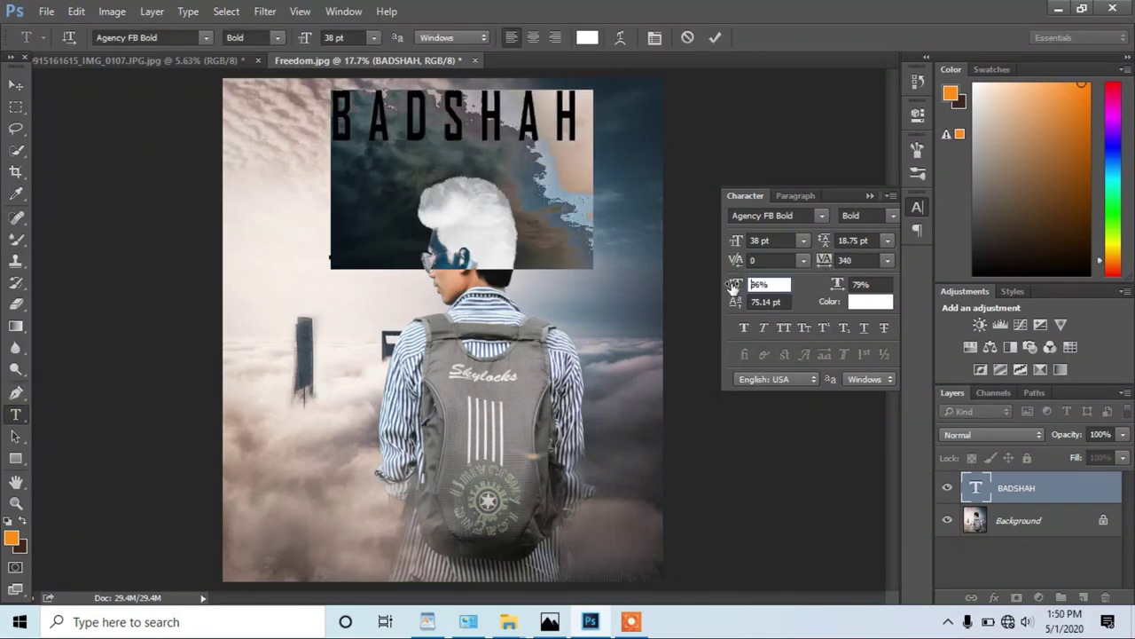
pyautogui.click(865, 202)
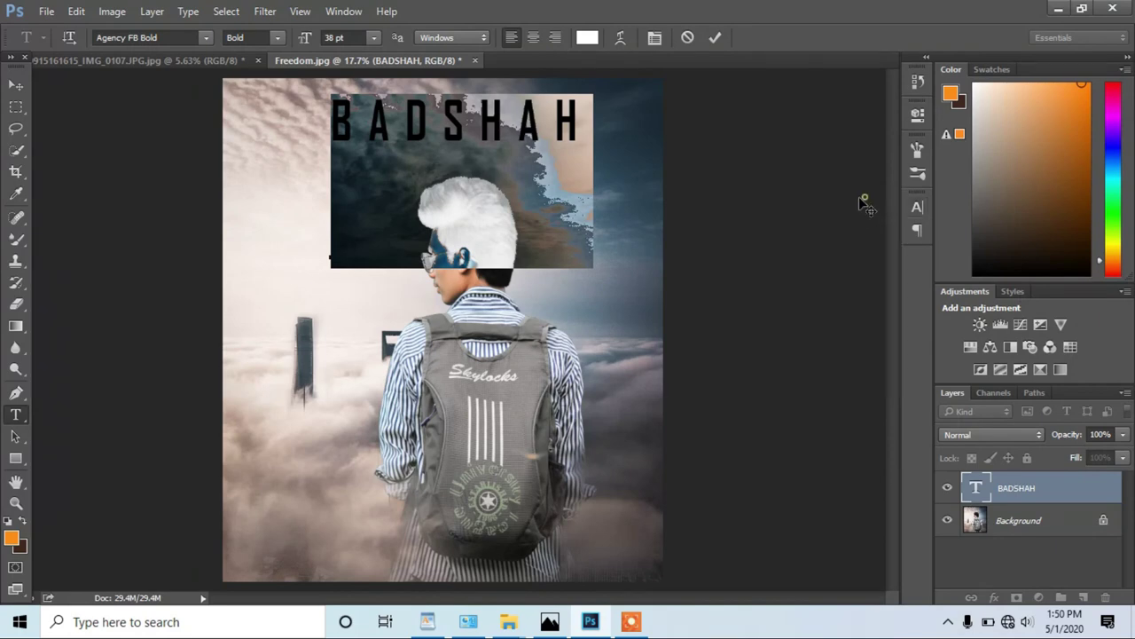
pyautogui.click(712, 38)
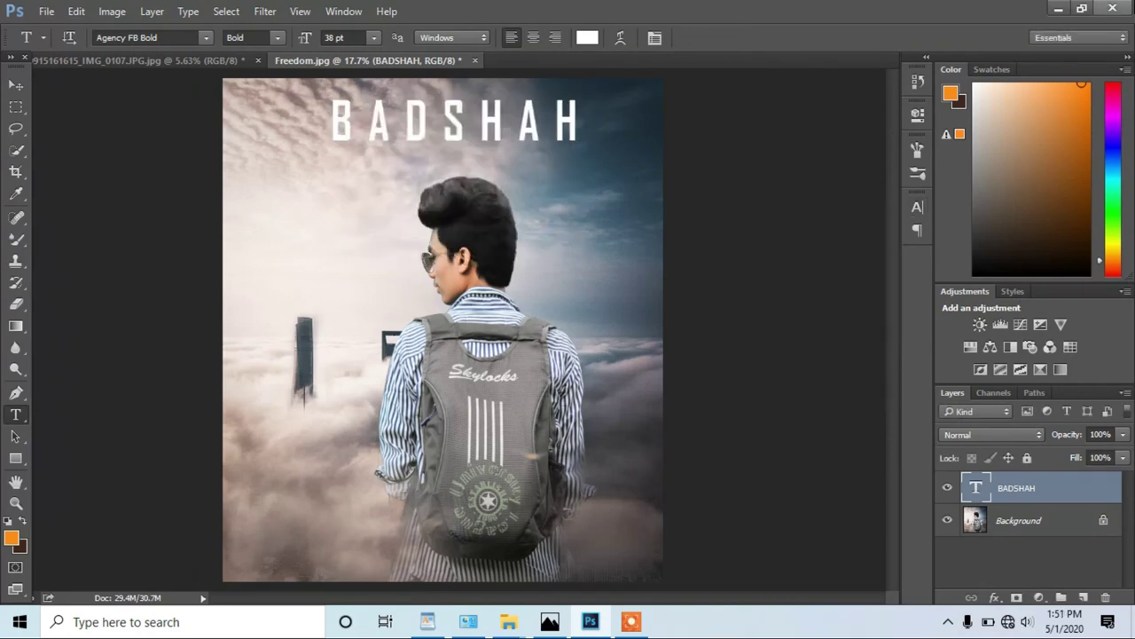
# Step: Open the flock-of-birds PNG and drag it into Freedom.jpg as a new layer
pyautogui.click(45, 11)
pyautogui.click(76, 44)
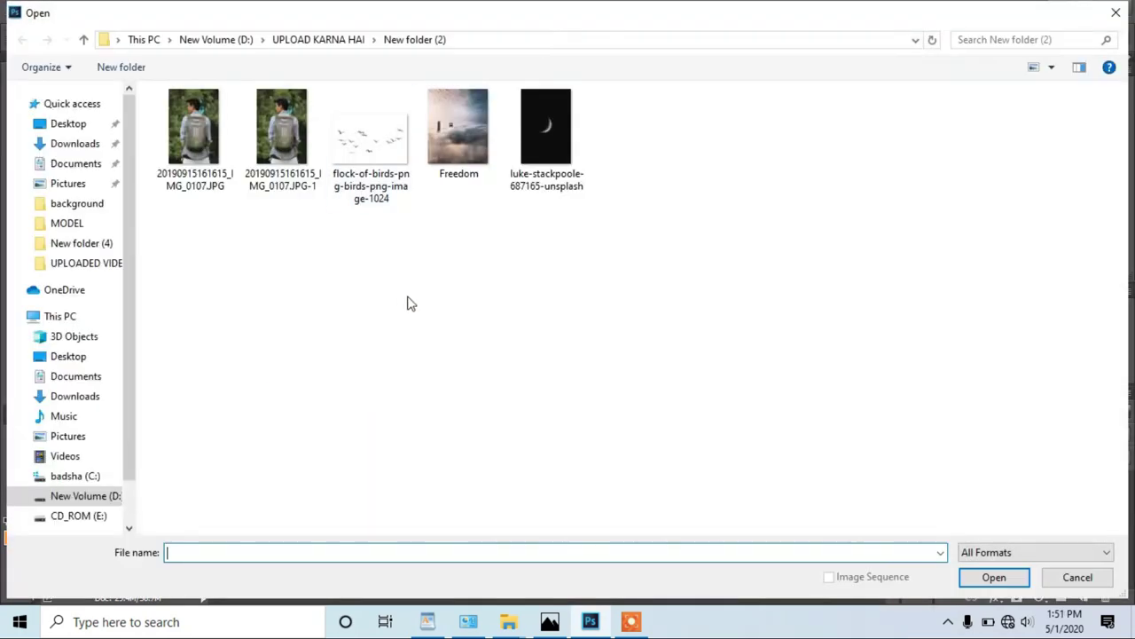
pyautogui.doubleClick(396, 174)
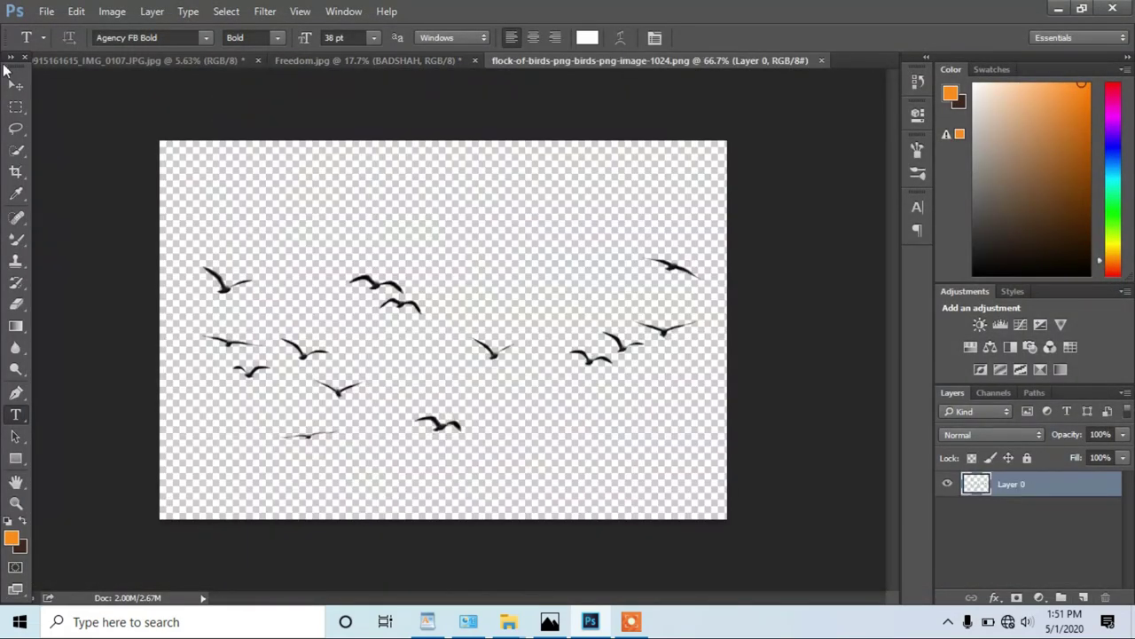
pyautogui.click(15, 82)
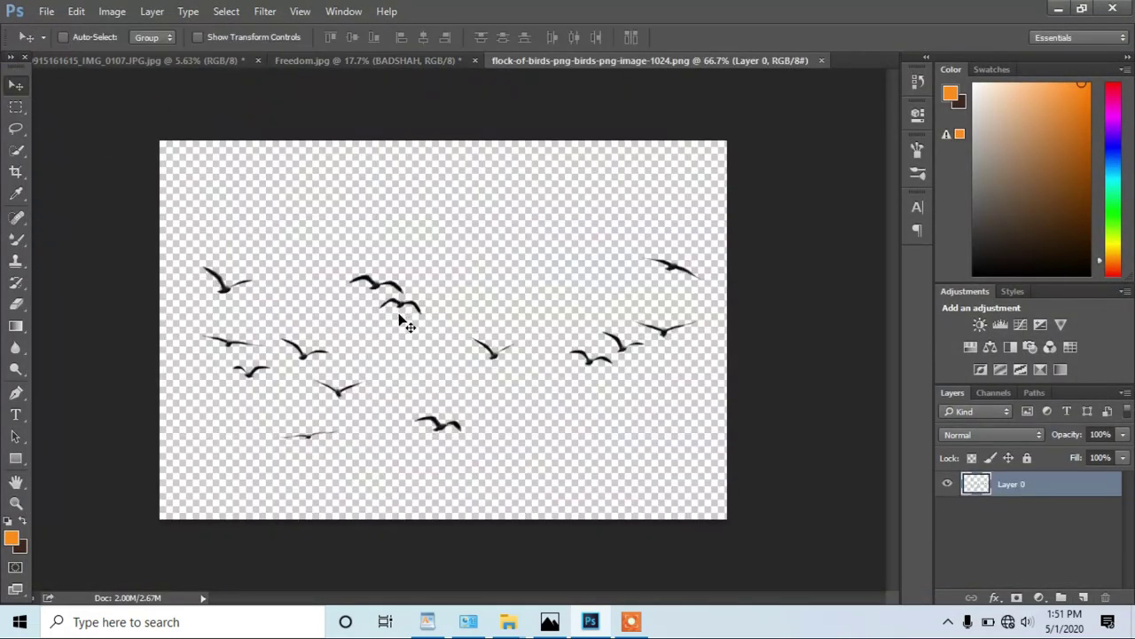
pyautogui.moveTo(410, 317)
pyautogui.mouseDown()
pyautogui.moveTo(149, 46)
pyautogui.moveTo(318, 51)
pyautogui.mouseUp()
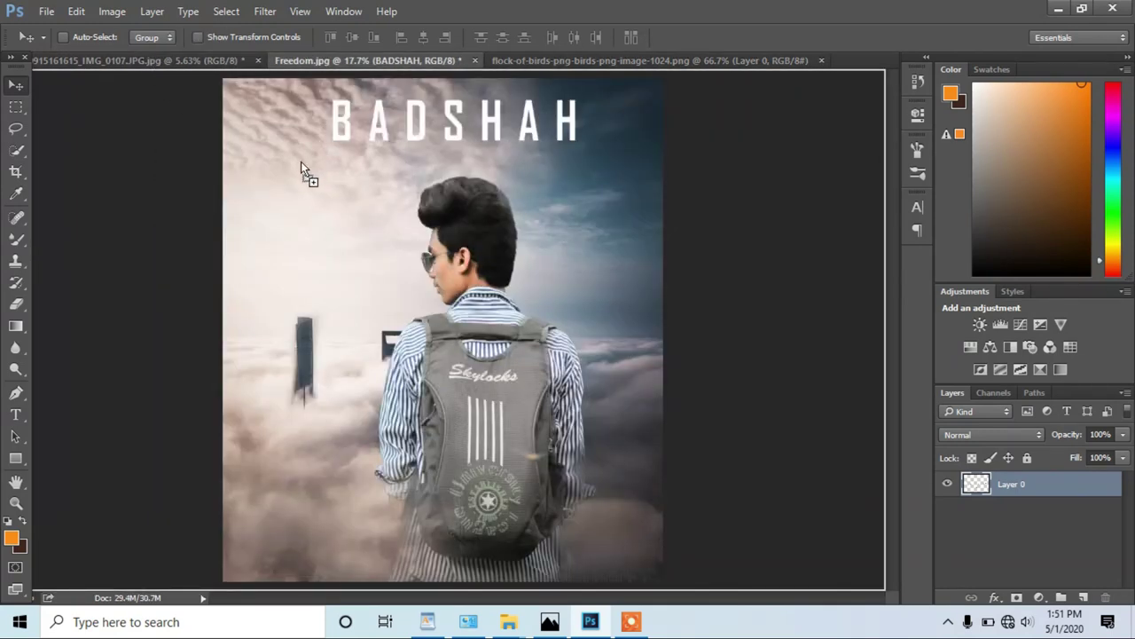
pyautogui.moveTo(314, 60)
pyautogui.mouseDown()
pyautogui.moveTo(301, 194)
pyautogui.moveTo(328, 266)
pyautogui.mouseUp()
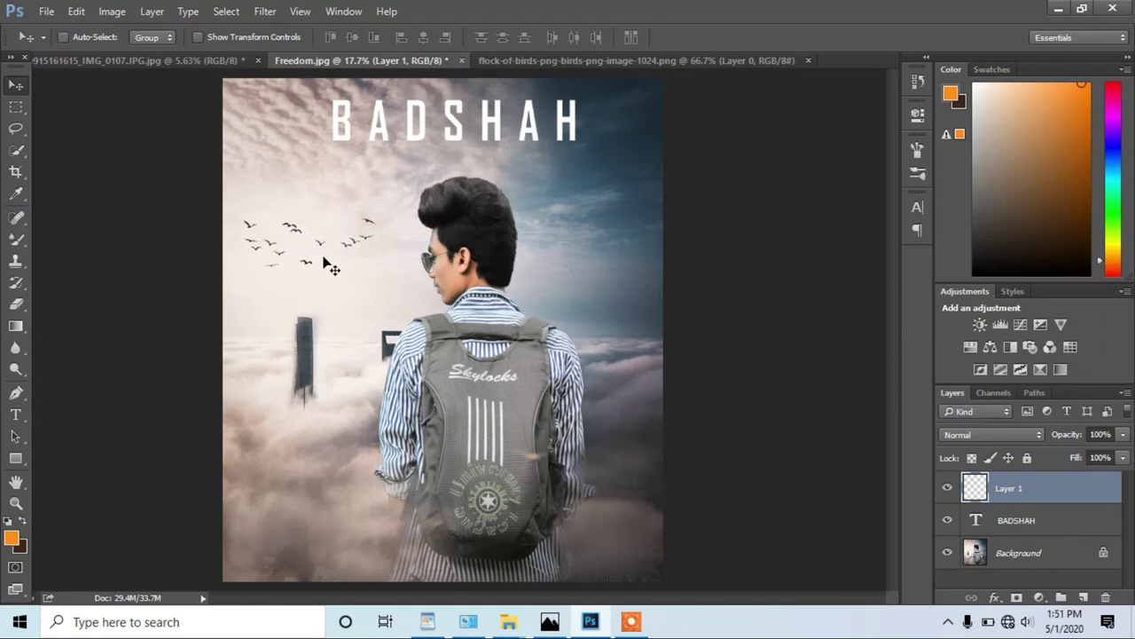
# Step: Scale the birds proportionally to 108% and nudge them into the sky left of the man's head
pyautogui.hotkey('ctrl', 't')
pyautogui.click(299, 38)
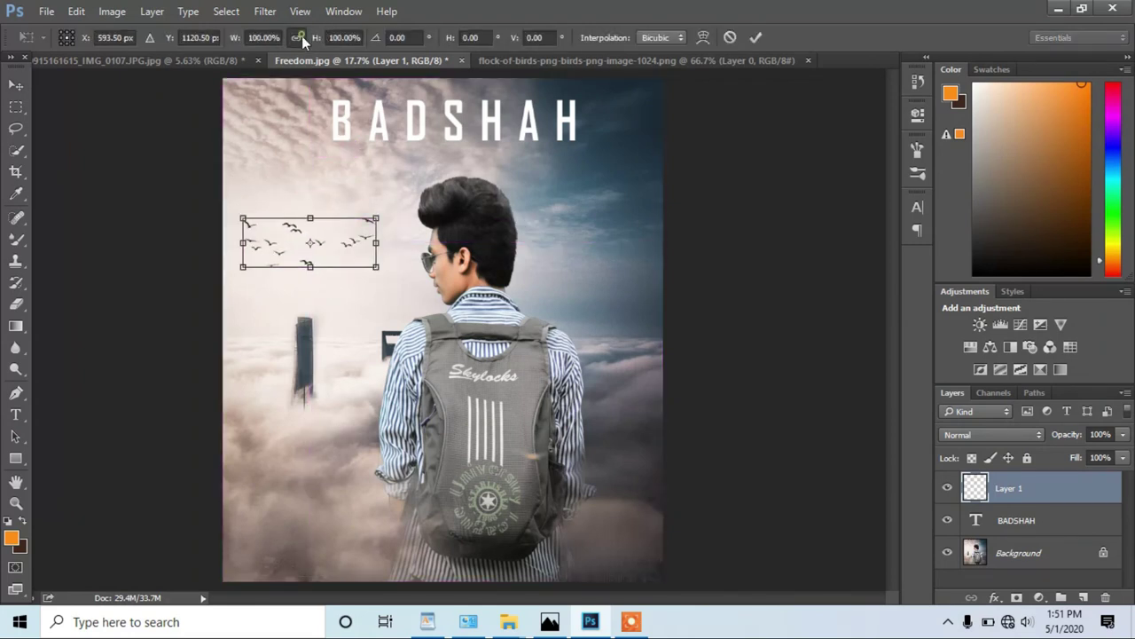
pyautogui.click(756, 38)
pyautogui.moveTo(355, 243); pyautogui.dragTo(363, 251)
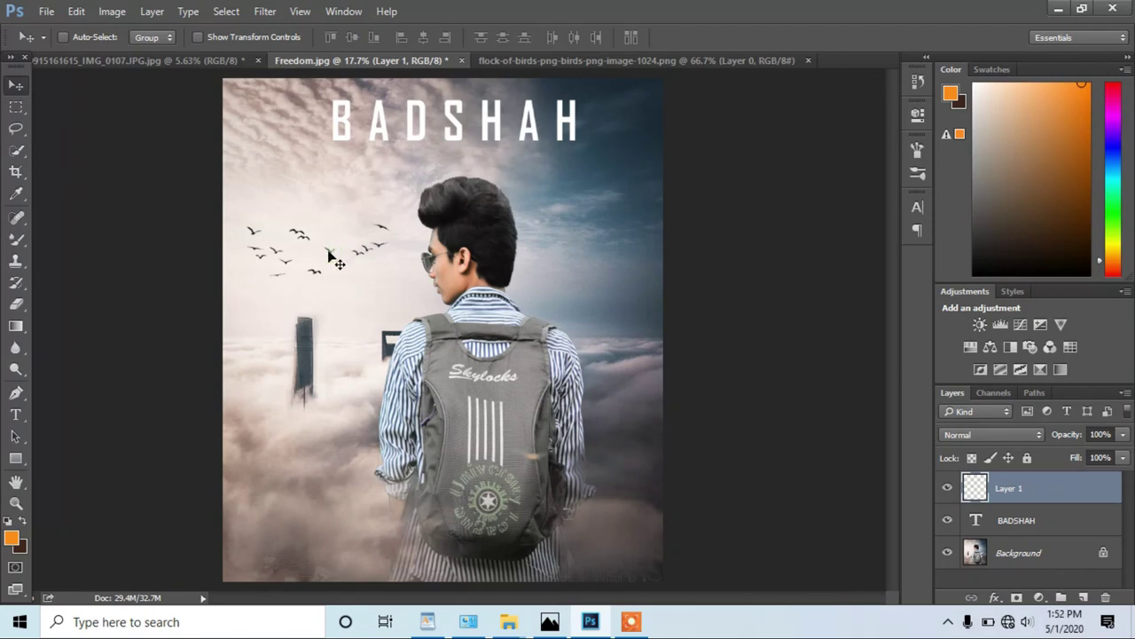
pyautogui.click(967, 516)
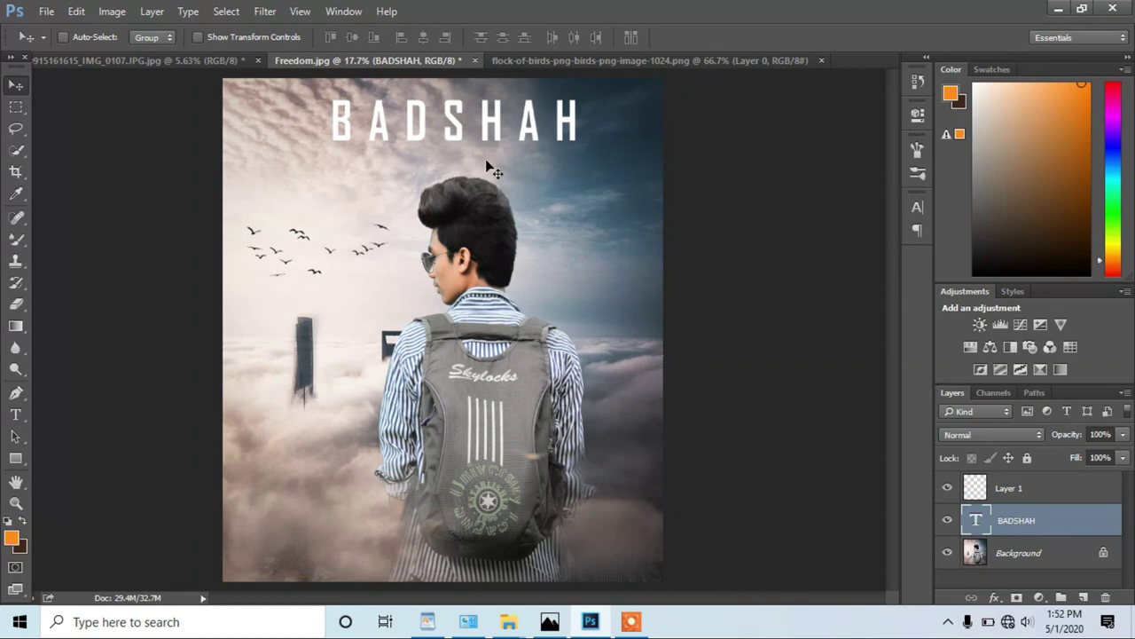
# Step: Scale the BADSHAH title to 96% and shift it slightly to the right
pyautogui.moveTo(456, 133); pyautogui.dragTo(449, 132)
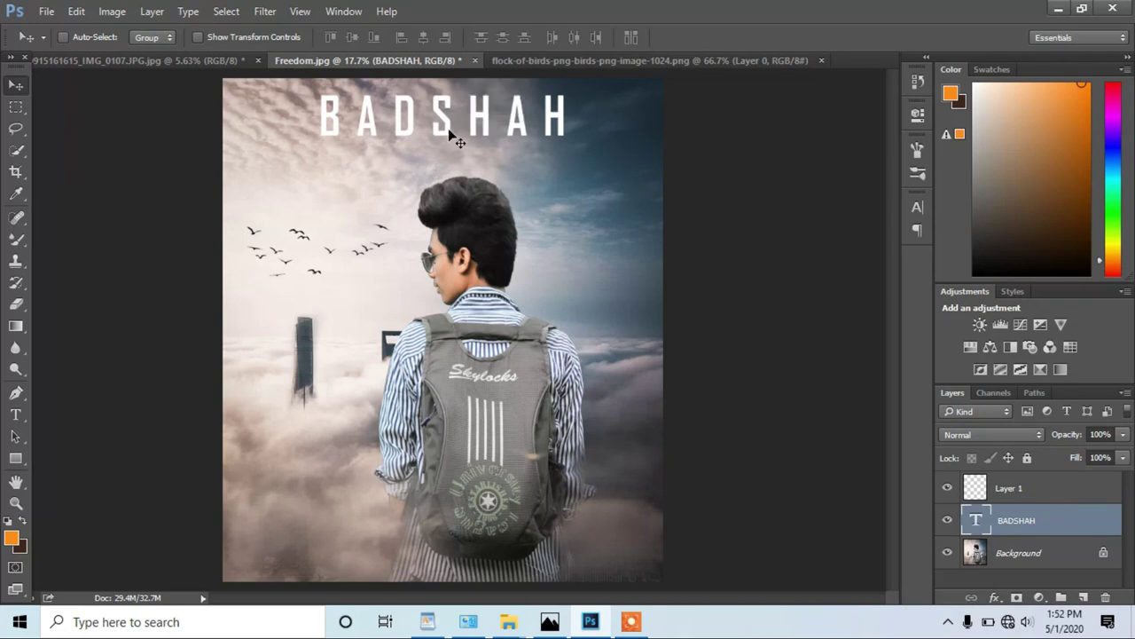
pyautogui.moveTo(452, 132); pyautogui.dragTo(457, 133)
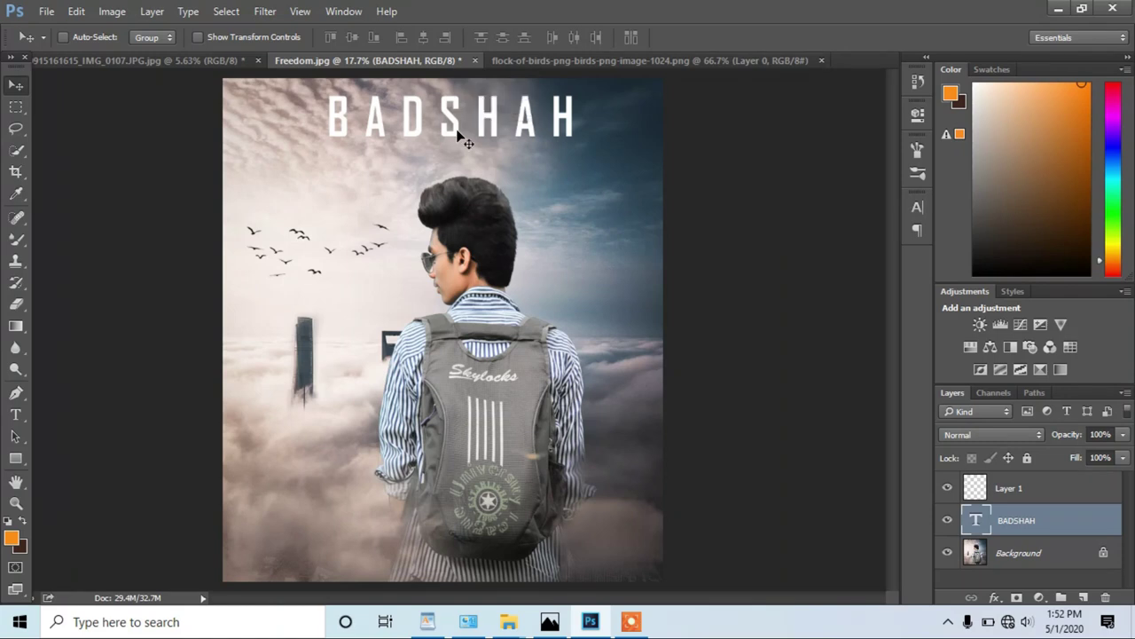
pyautogui.hotkey('ctrl', 't')
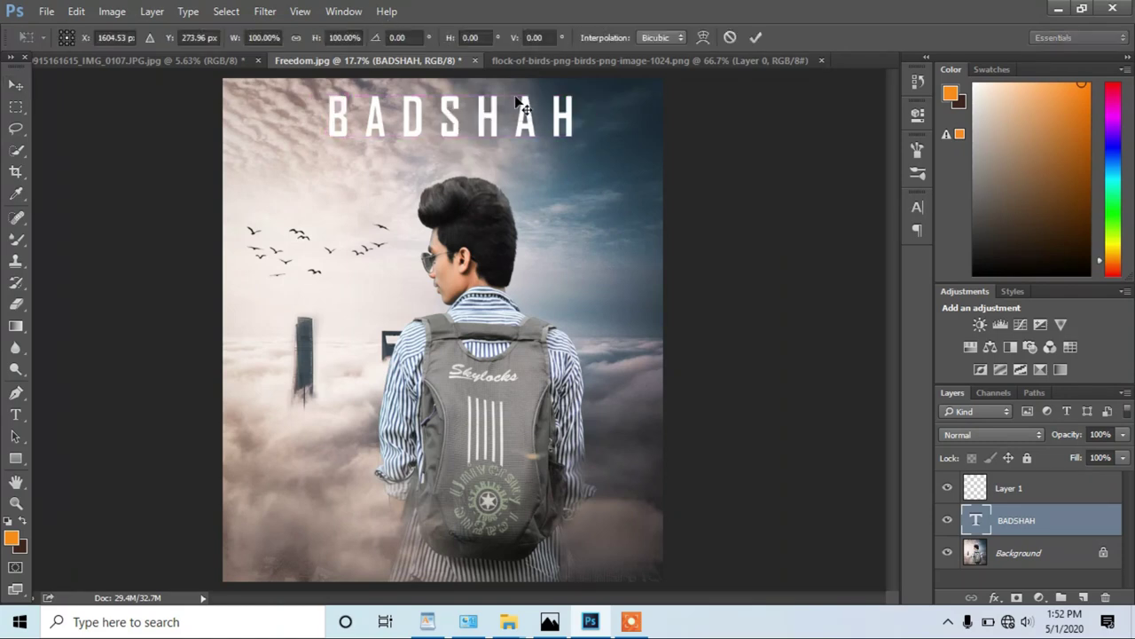
pyautogui.moveTo(321, 39); pyautogui.dragTo(317, 41)
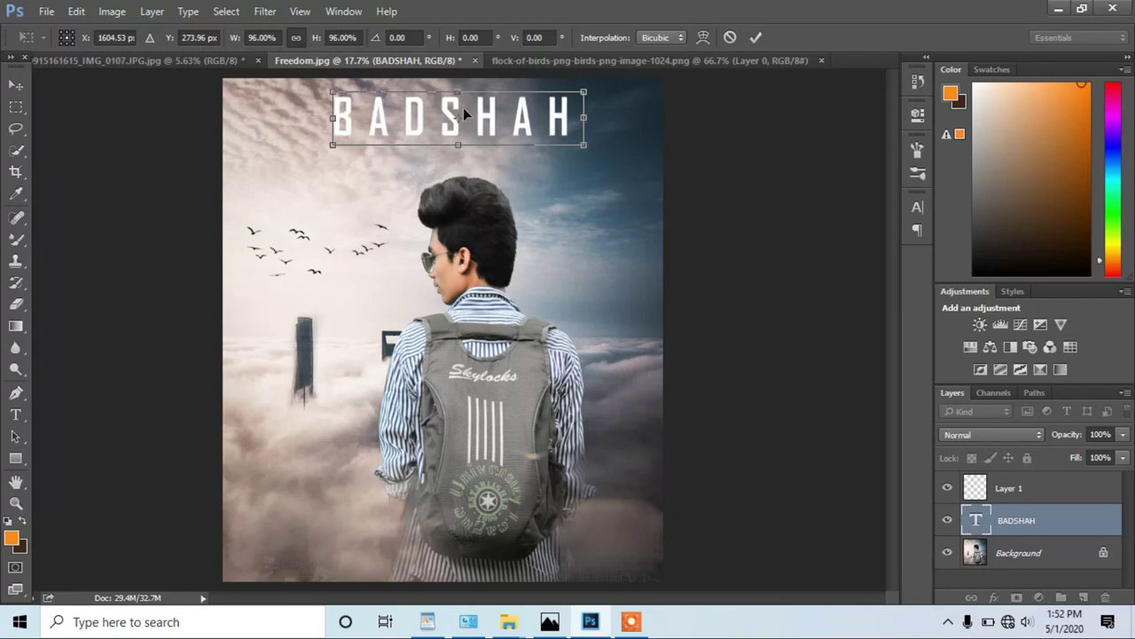
pyautogui.moveTo(464, 108); pyautogui.dragTo(467, 106)
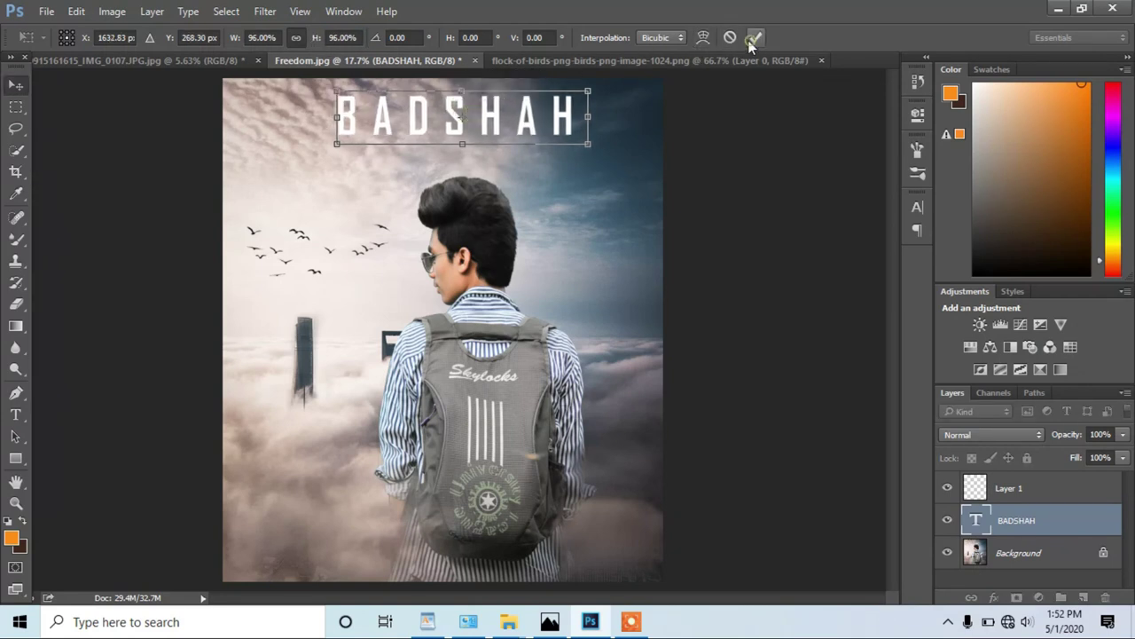
pyautogui.click(754, 38)
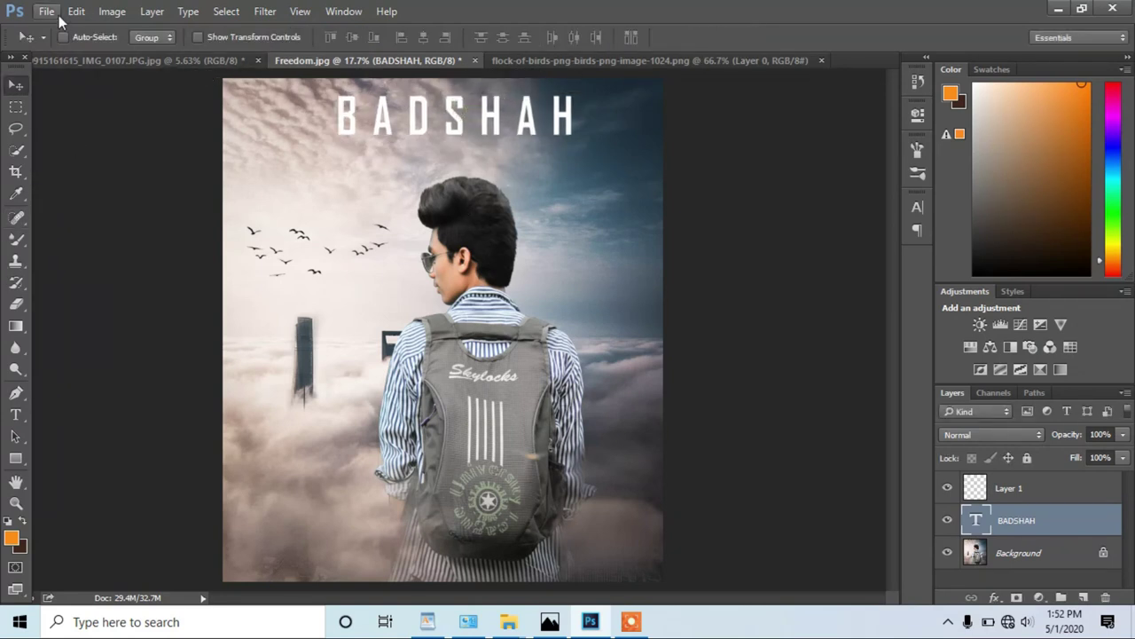
# Step: Open the crescent moon photo and drag it into the Freedom.jpg poster
pyautogui.click(47, 11)
pyautogui.click(78, 42)
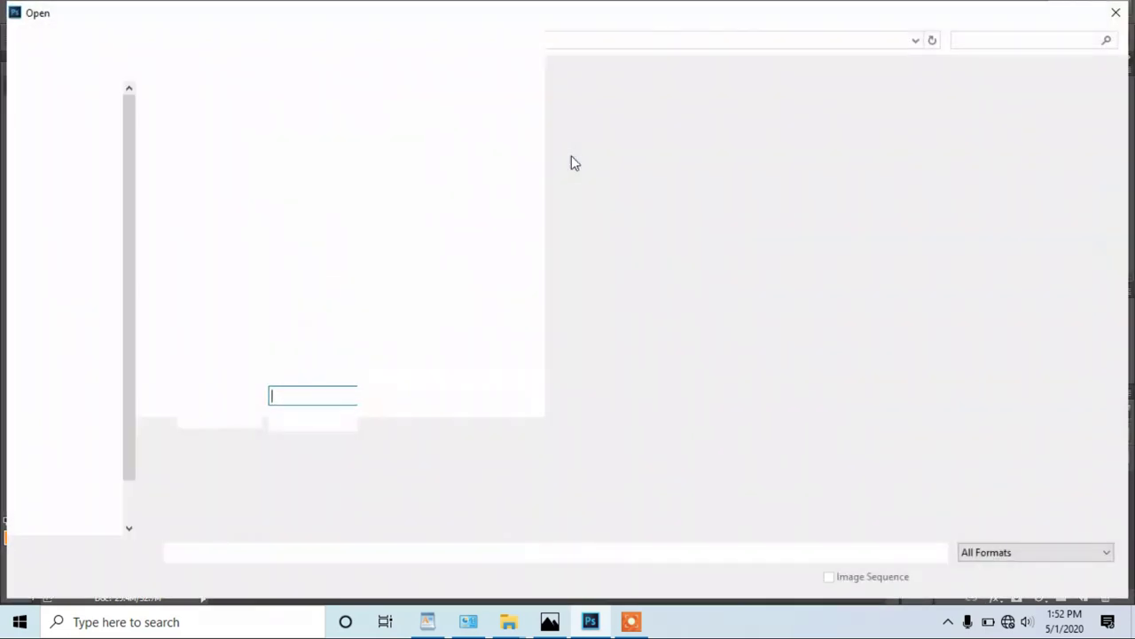
pyautogui.press('Escape')
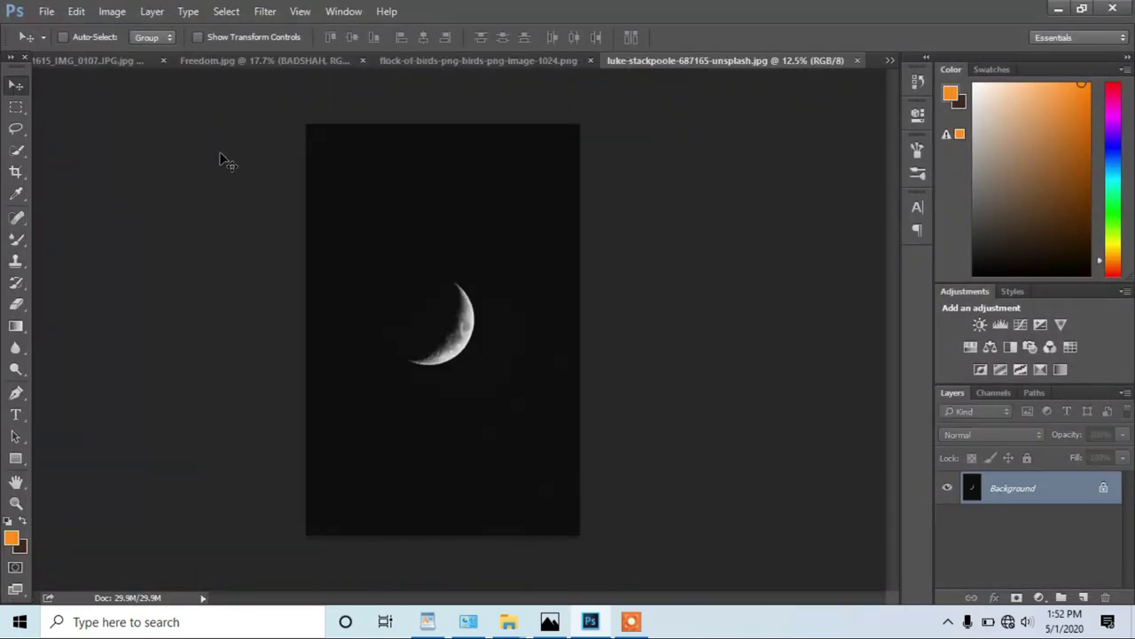
pyautogui.moveTo(479, 342)
pyautogui.mouseDown()
pyautogui.moveTo(293, 81)
pyautogui.moveTo(597, 236)
pyautogui.moveTo(614, 232)
pyautogui.mouseUp()
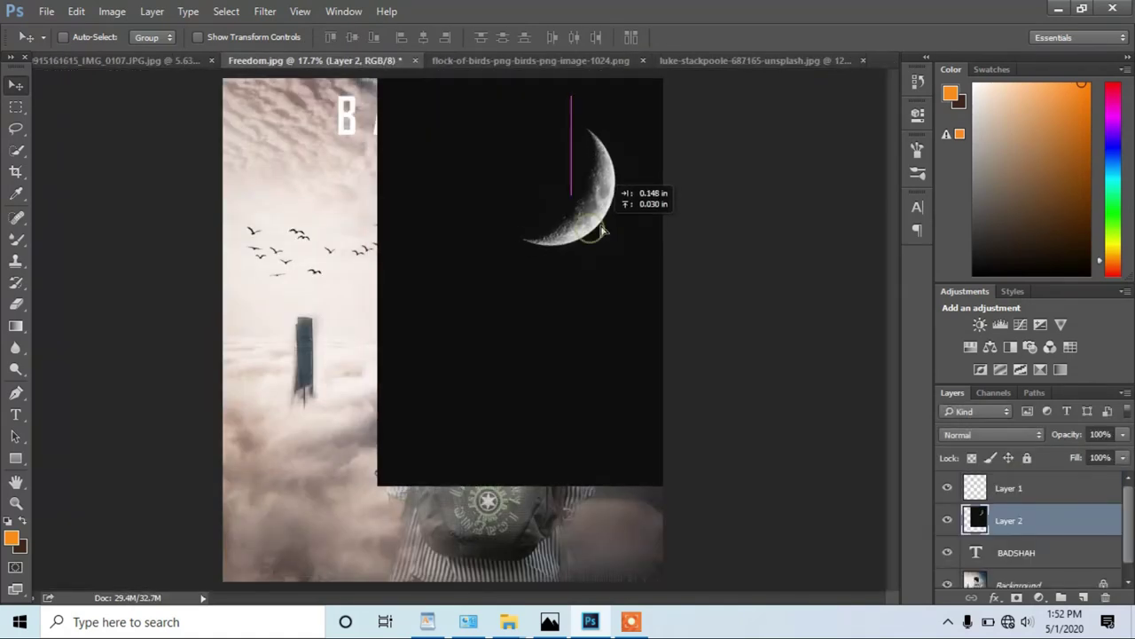
# Step: Set the moon layer to Screen blend mode and move it to the top-right sky
pyautogui.click(985, 435)
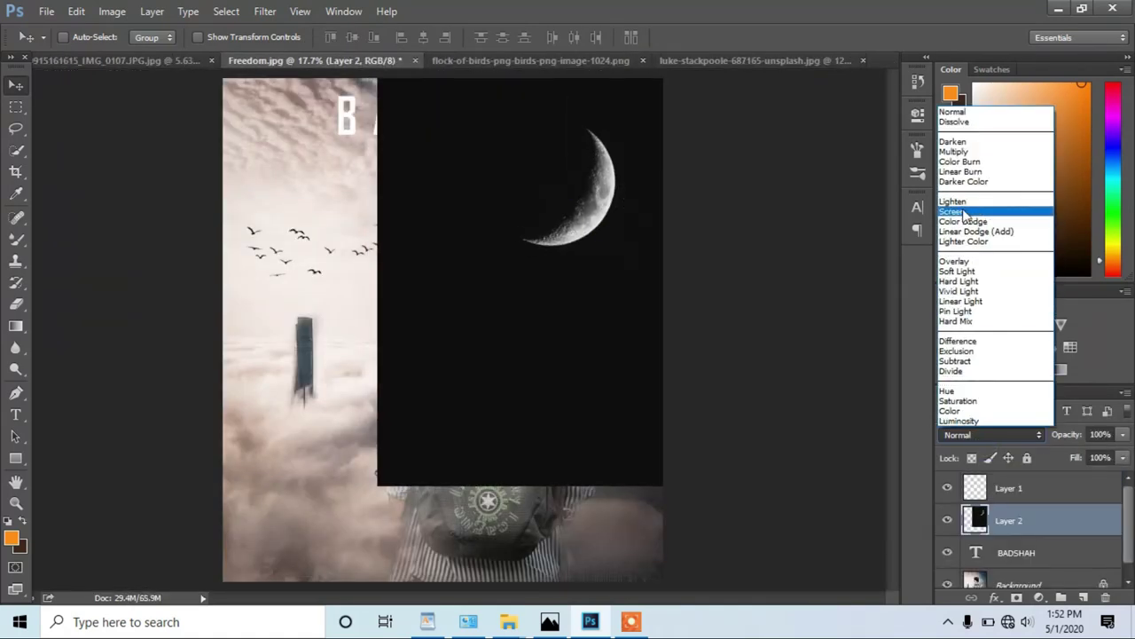
pyautogui.click(963, 211)
pyautogui.moveTo(632, 217)
pyautogui.mouseDown()
pyautogui.moveTo(646, 182)
pyautogui.moveTo(661, 185)
pyautogui.mouseUp()
pyautogui.press('e')
pyautogui.click(1016, 554)
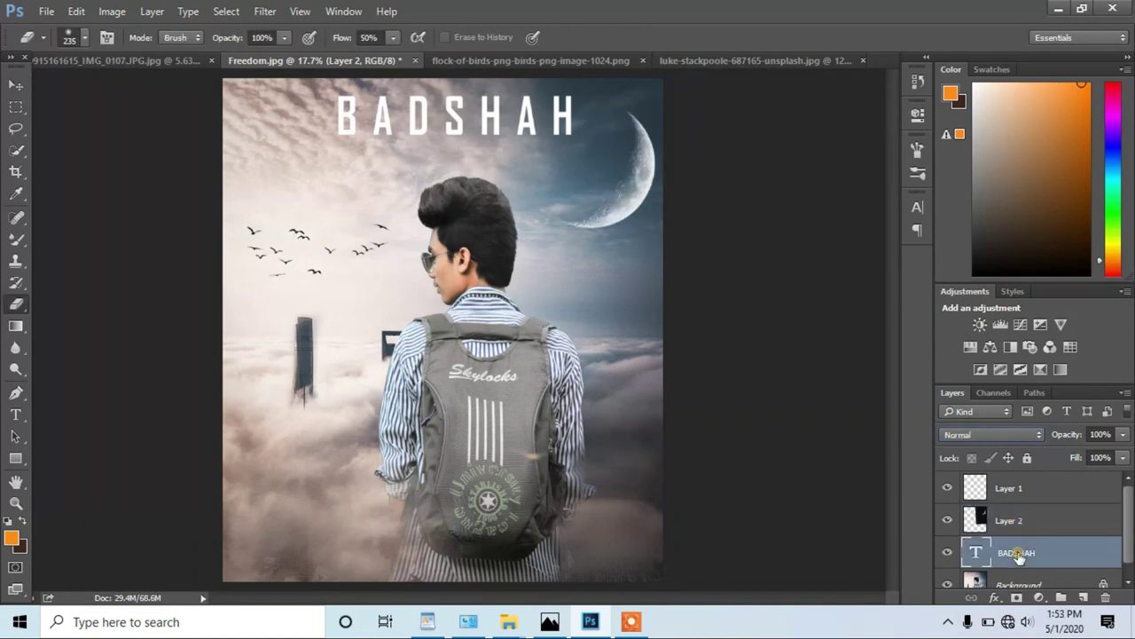
pyautogui.rightClick(1016, 555)
# Step: Add a drop shadow to BADSHAH with 20 px distance at a 49° angle
pyautogui.click(1016, 76)
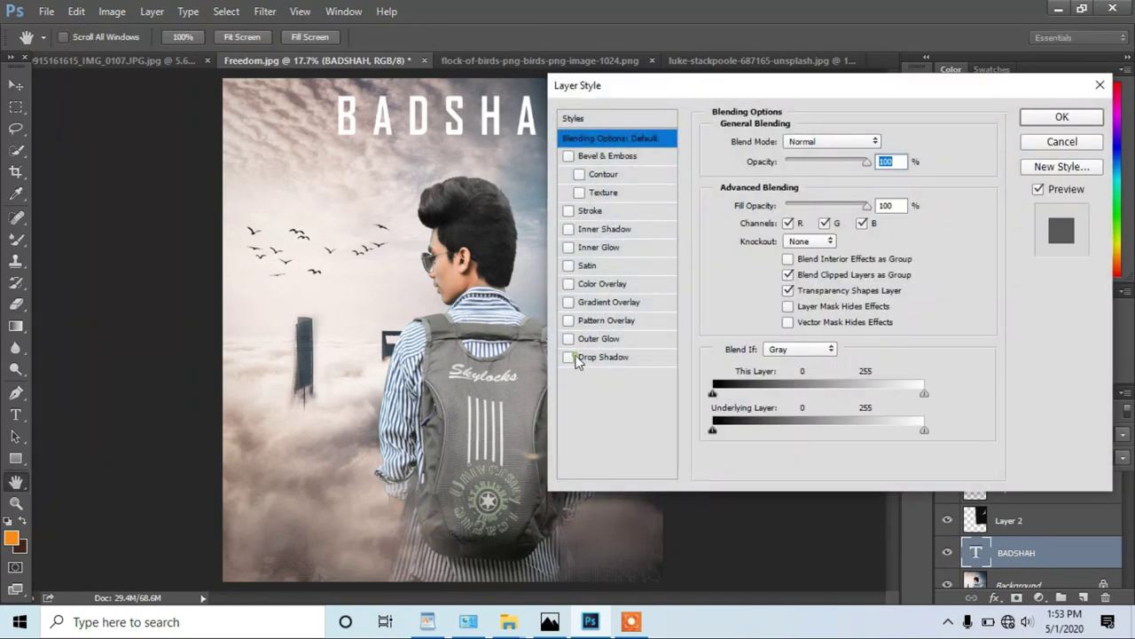
pyautogui.click(580, 356)
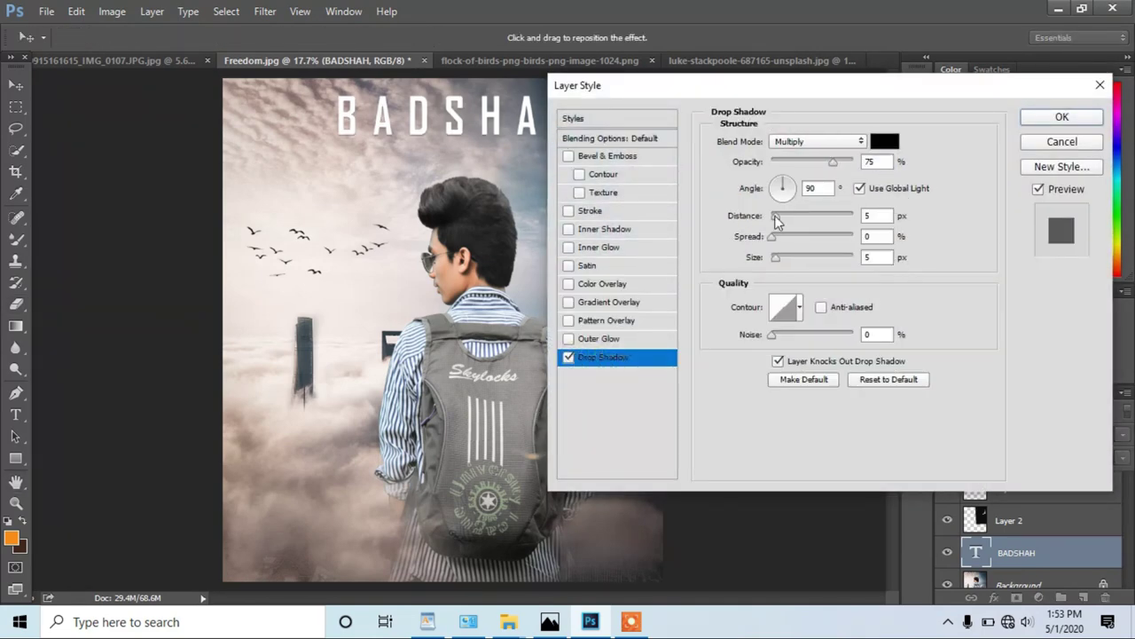
pyautogui.moveTo(776, 215); pyautogui.dragTo(790, 219)
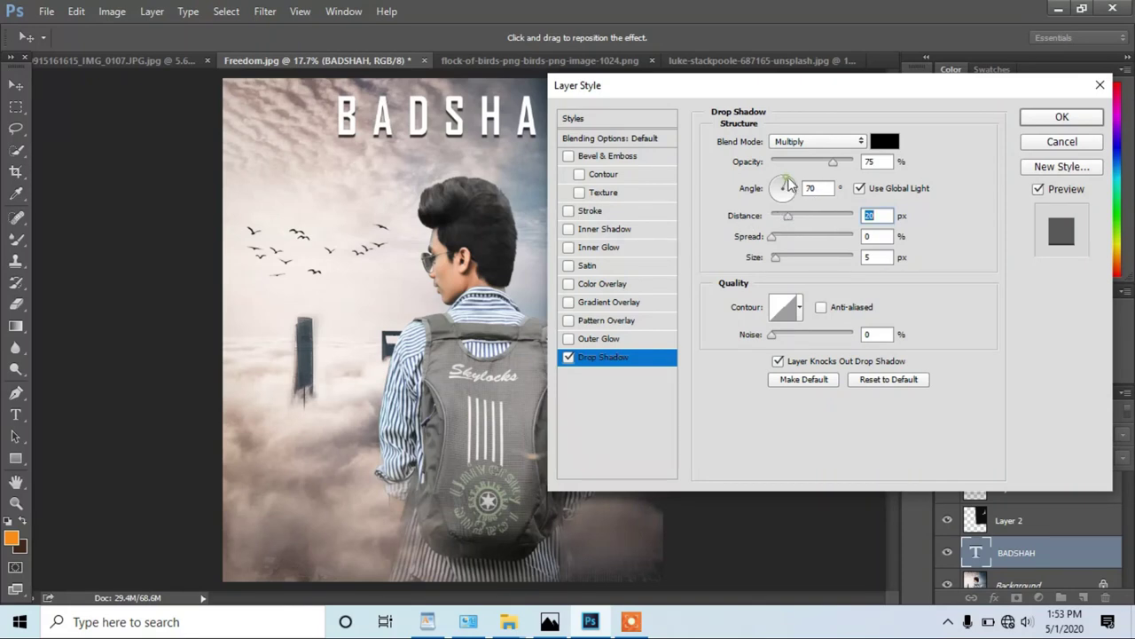
pyautogui.moveTo(790, 183); pyautogui.dragTo(796, 182)
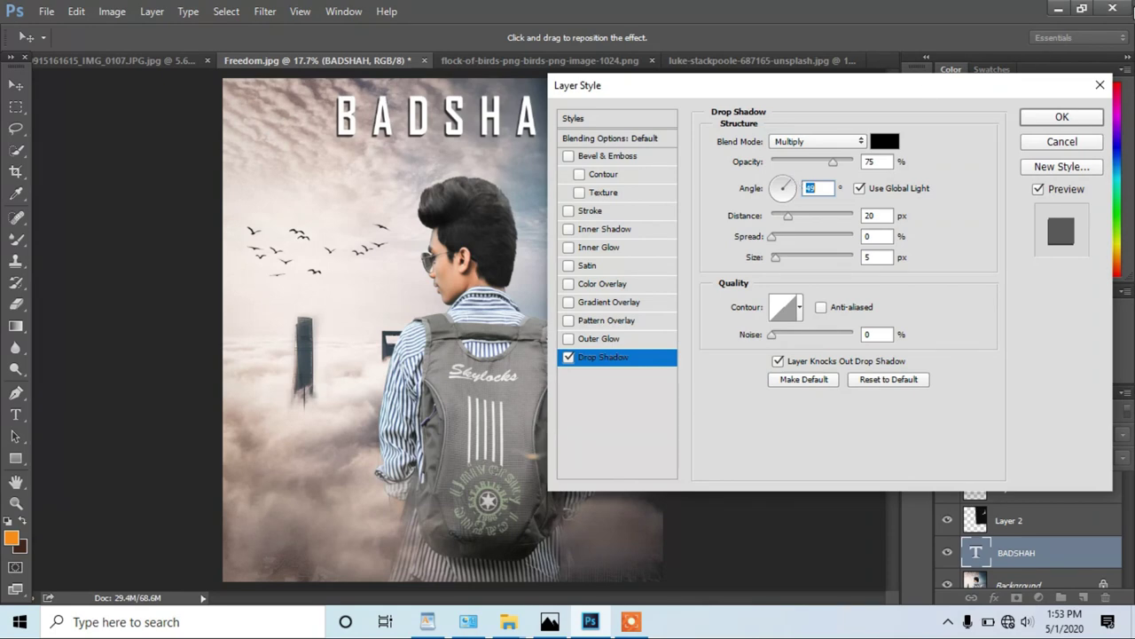
pyautogui.click(1062, 117)
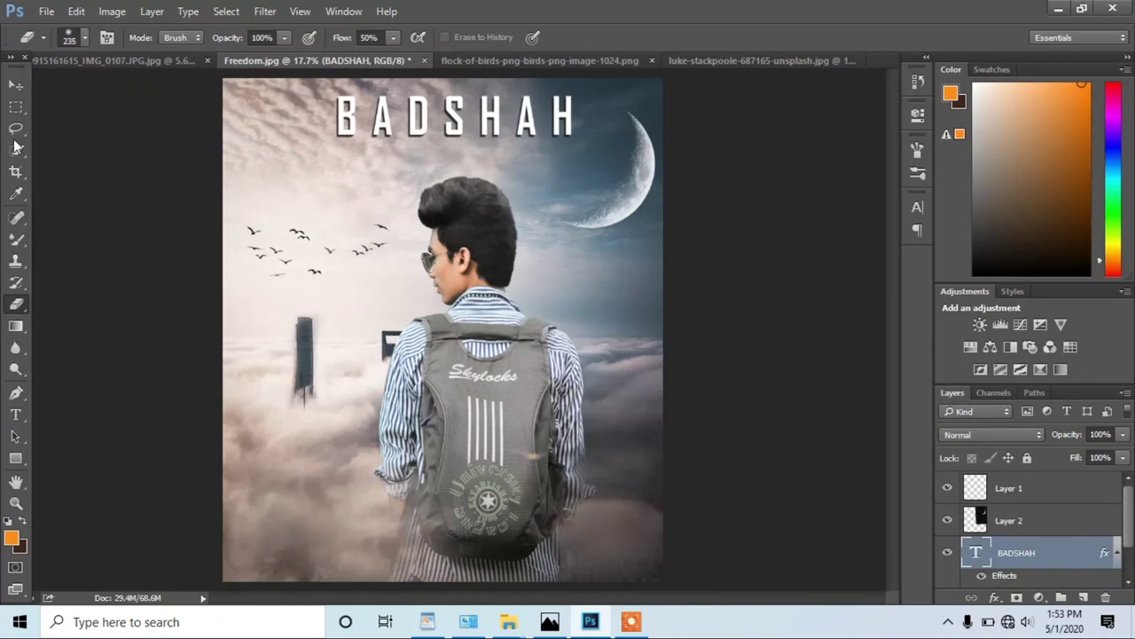
# Step: Type the subtitle 'THE EAGLE EYE' below the BADSHAH title
pyautogui.click(15, 414)
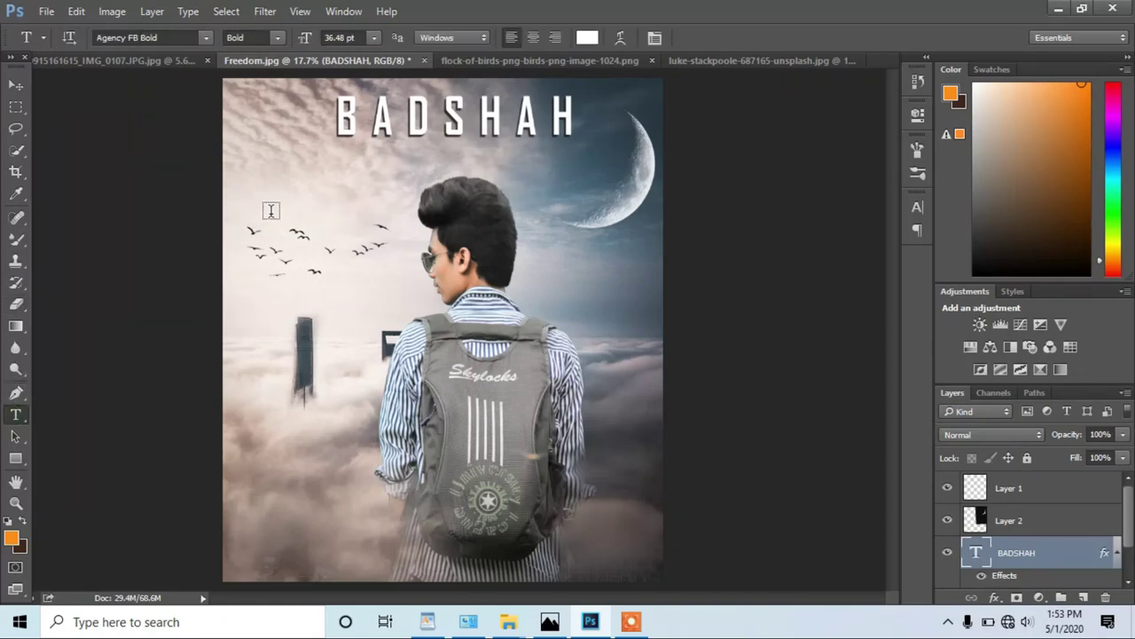
pyautogui.click(334, 181)
pyautogui.moveTo(307, 42); pyautogui.dragTo(292, 46)
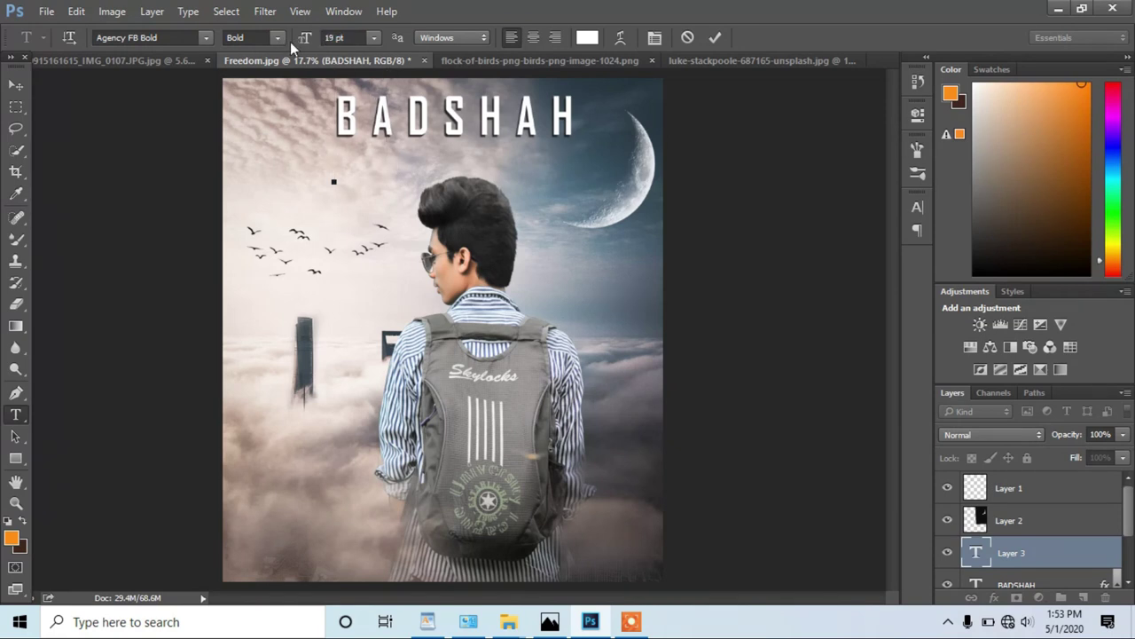
pyautogui.write('THE')
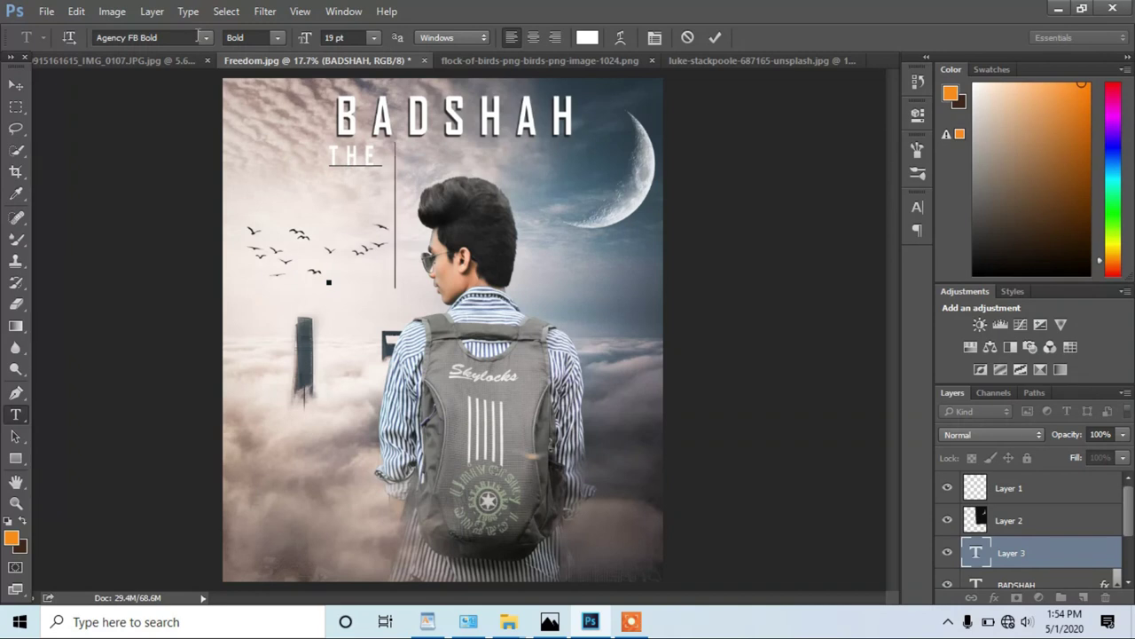
pyautogui.write(' EAGLE ')
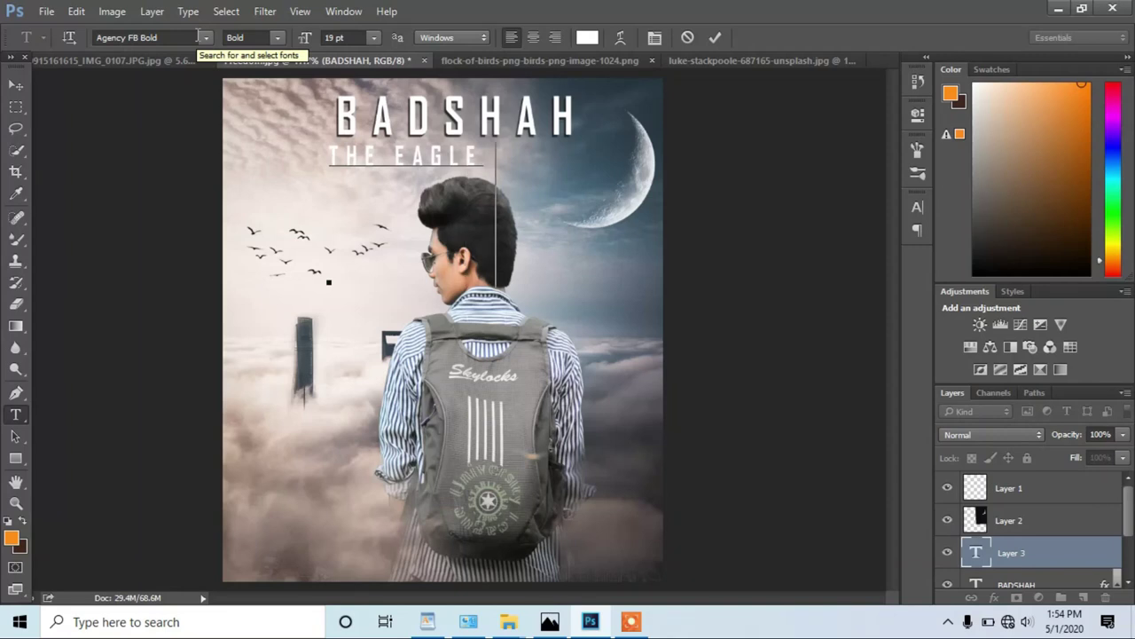
pyautogui.write('EYE')
# Step: Format the subtitle as Arial Bold 10 pt with 880 tracking, positioned under the title
pyautogui.hotkey('ctrl', 'a')
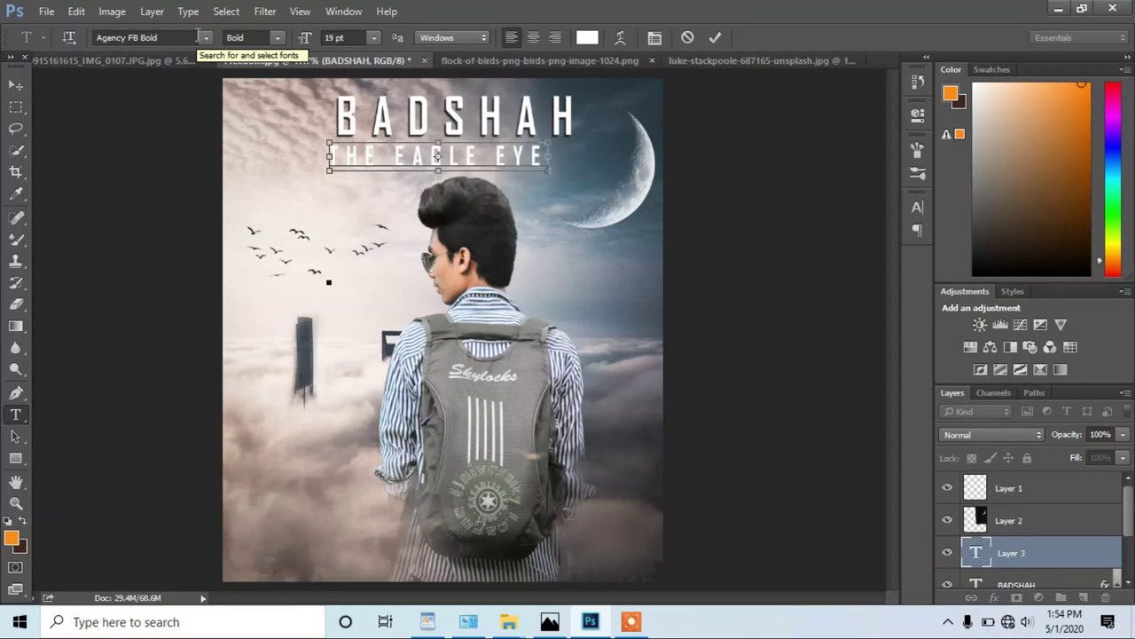
pyautogui.click(203, 38)
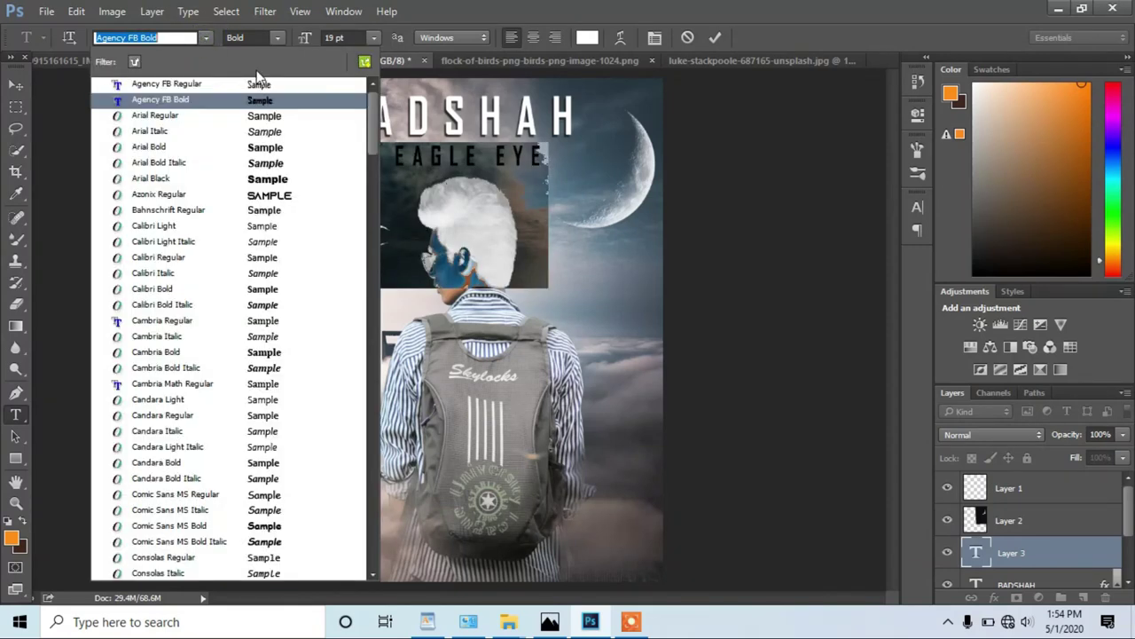
pyautogui.click(264, 147)
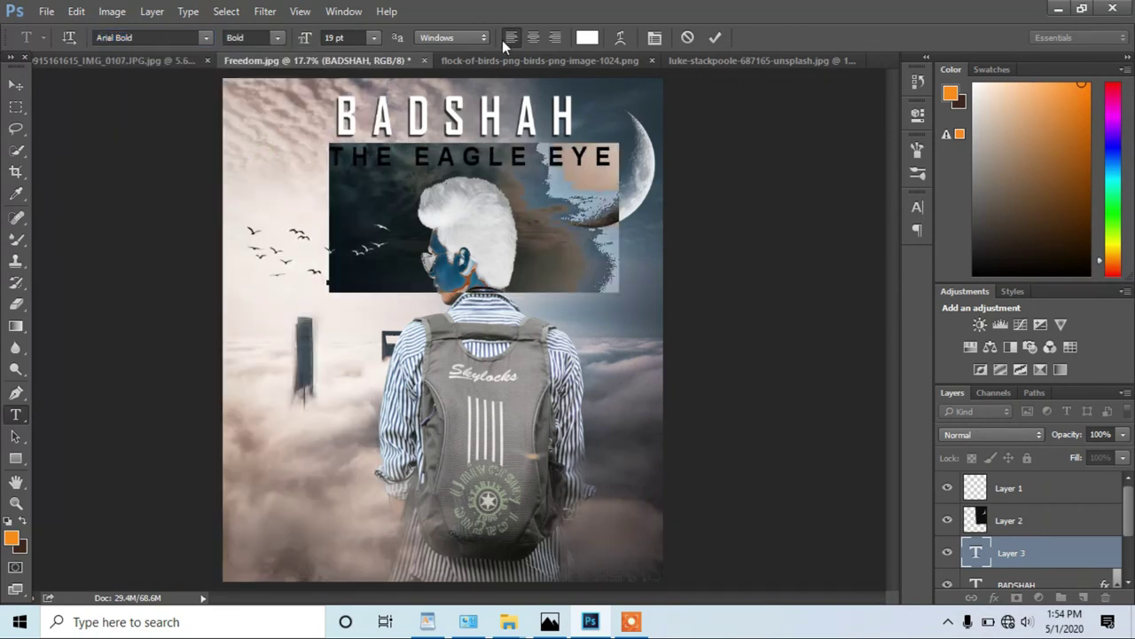
pyautogui.moveTo(303, 42); pyautogui.dragTo(298, 42)
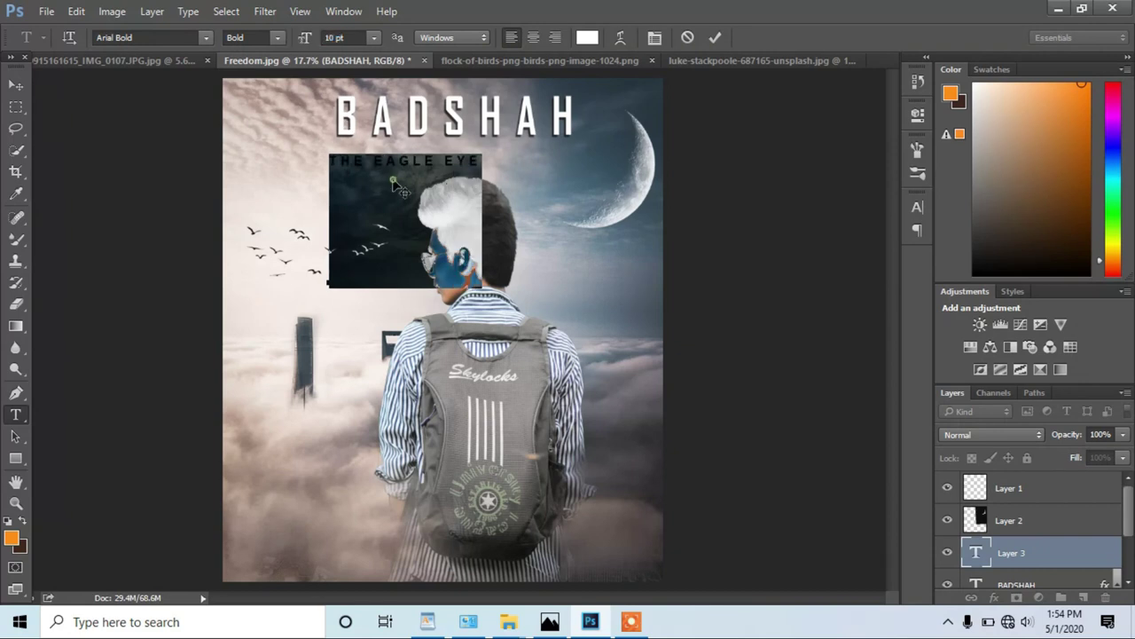
pyautogui.moveTo(399, 169); pyautogui.dragTo(399, 165)
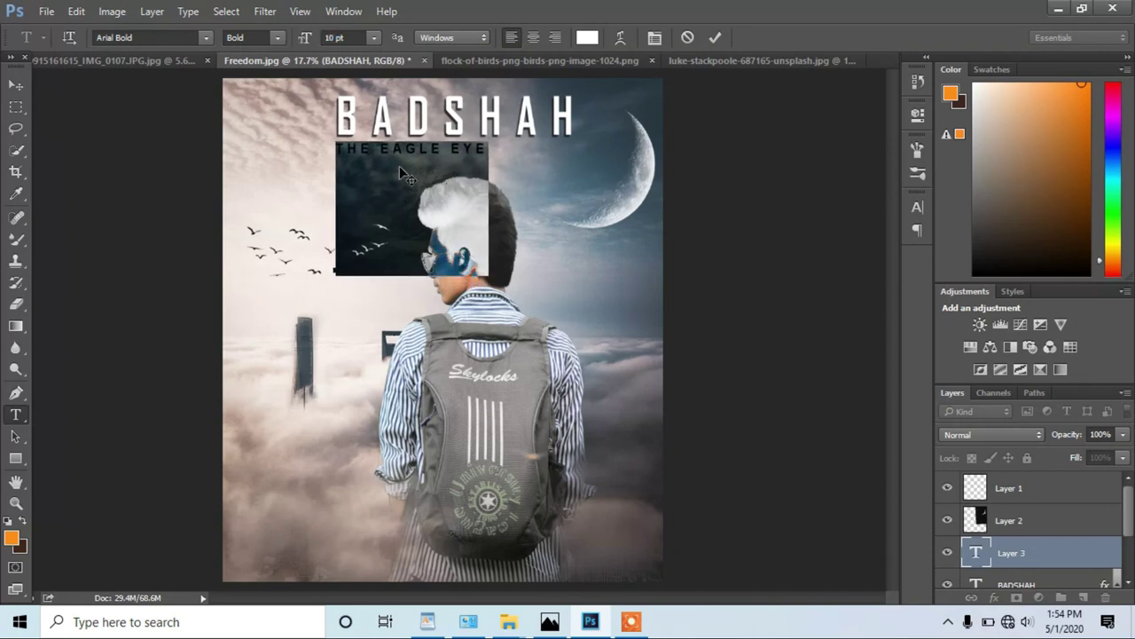
pyautogui.click(653, 38)
pyautogui.moveTo(820, 266); pyautogui.dragTo(847, 265)
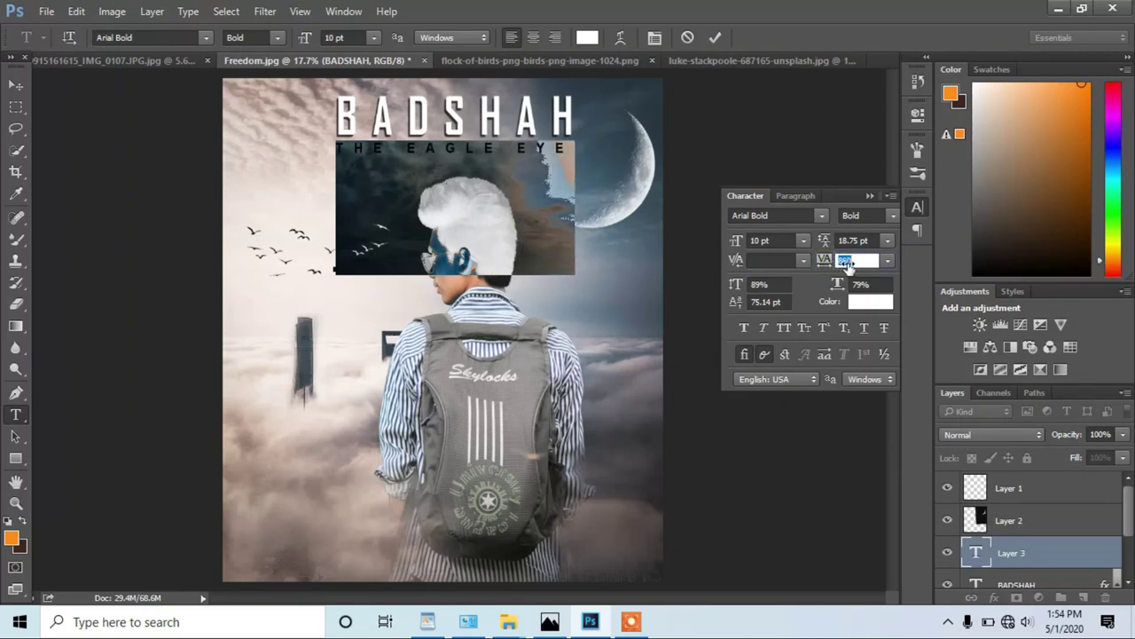
pyautogui.click(718, 37)
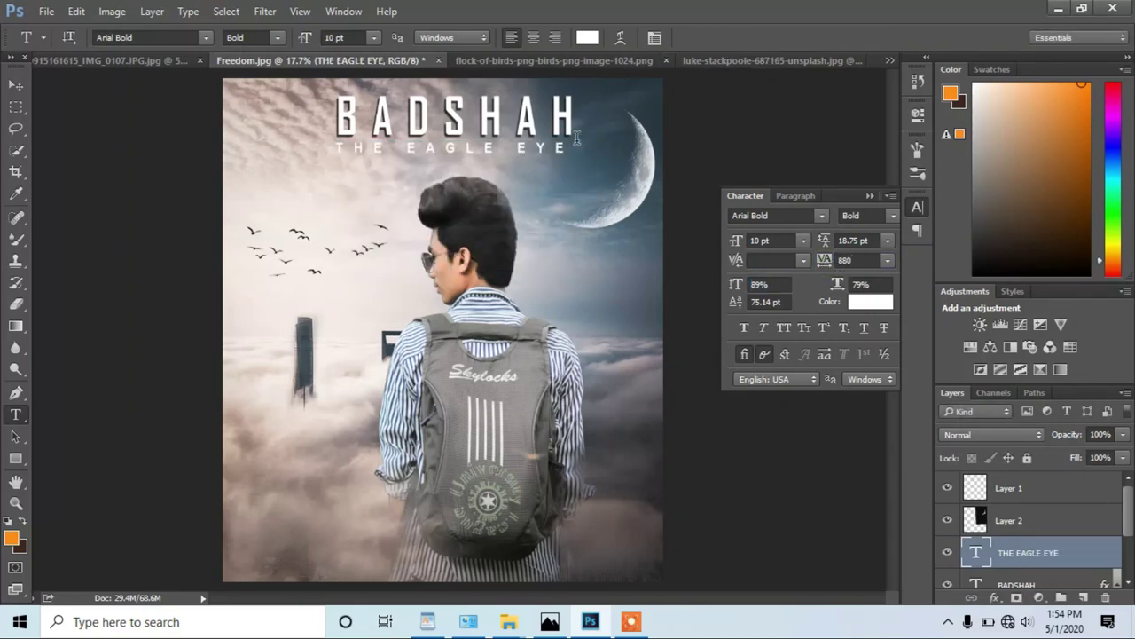
# Step: Colour the whole subtitle text black
pyautogui.click(535, 156)
pyautogui.hotkey('ctrl', 'a')
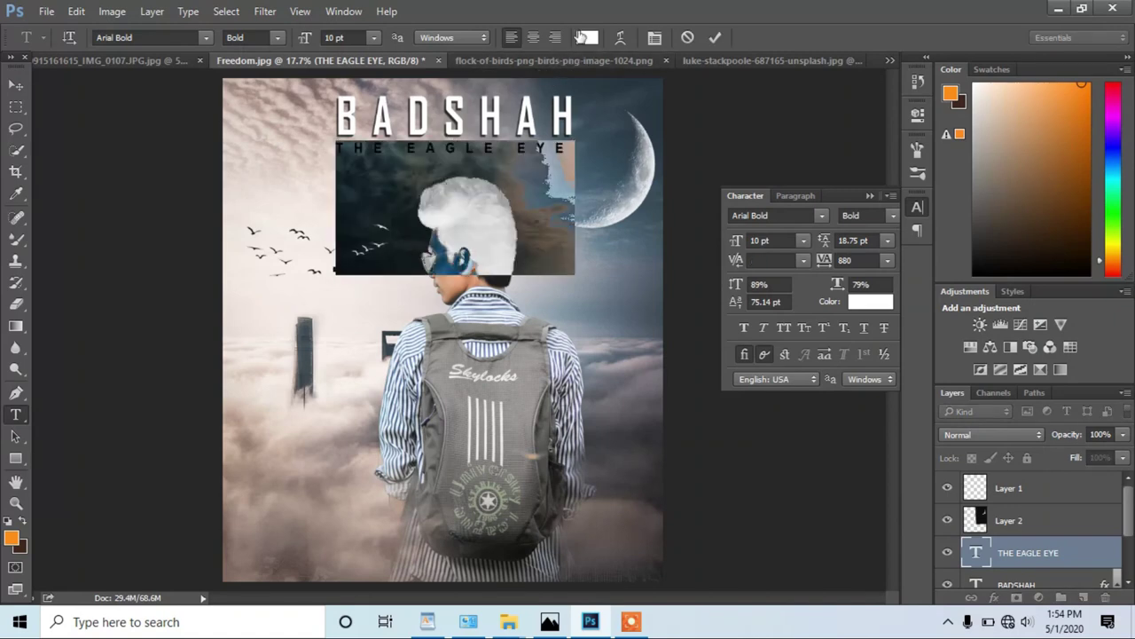
pyautogui.click(586, 38)
pyautogui.moveTo(627, 219); pyautogui.dragTo(768, 373)
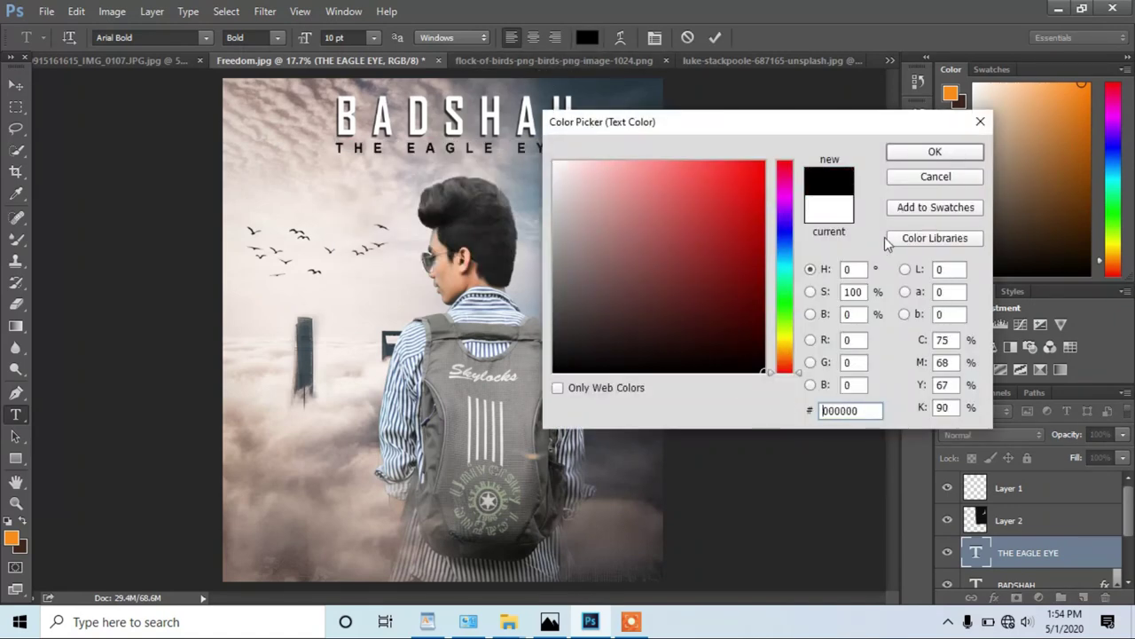
pyautogui.click(920, 155)
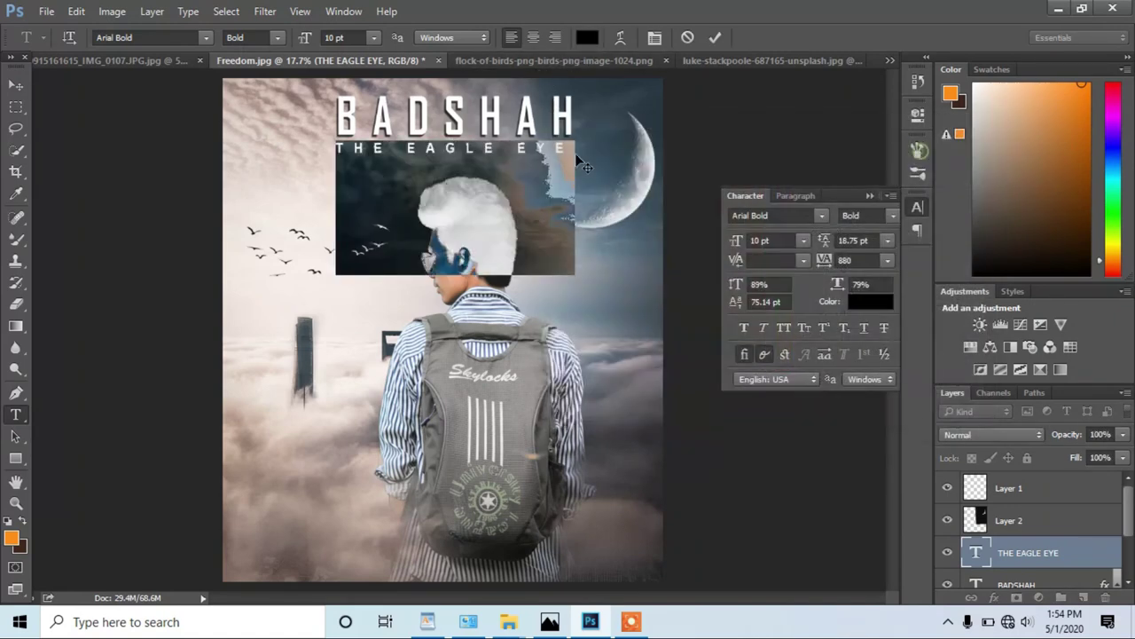
pyautogui.click(16, 502)
pyautogui.rightClick(330, 224)
pyautogui.click(346, 234)
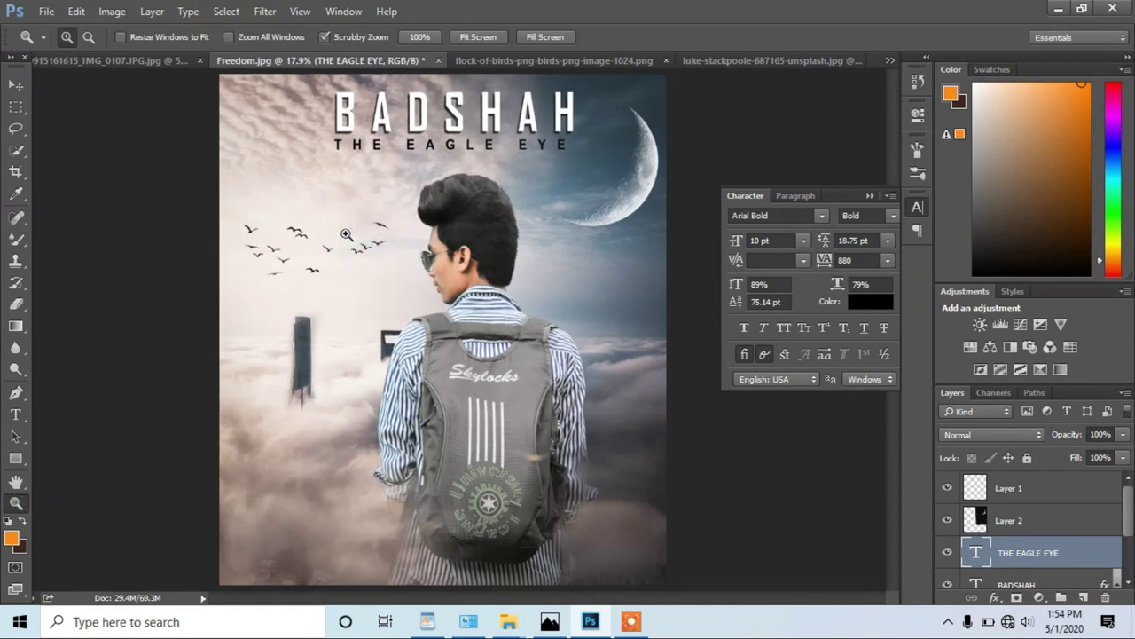